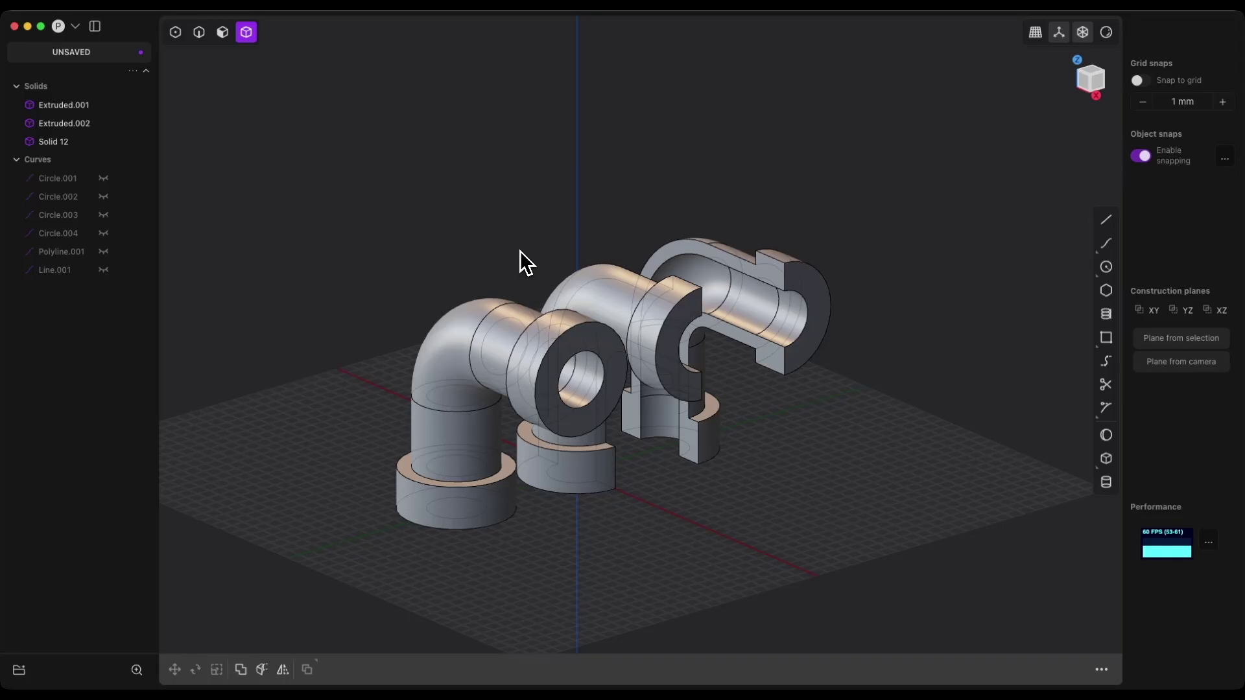
Examine the finished pipe elbow and its cutaway versions from several angles
left_click(485, 303)
scroll(469, 417, "left", 2)
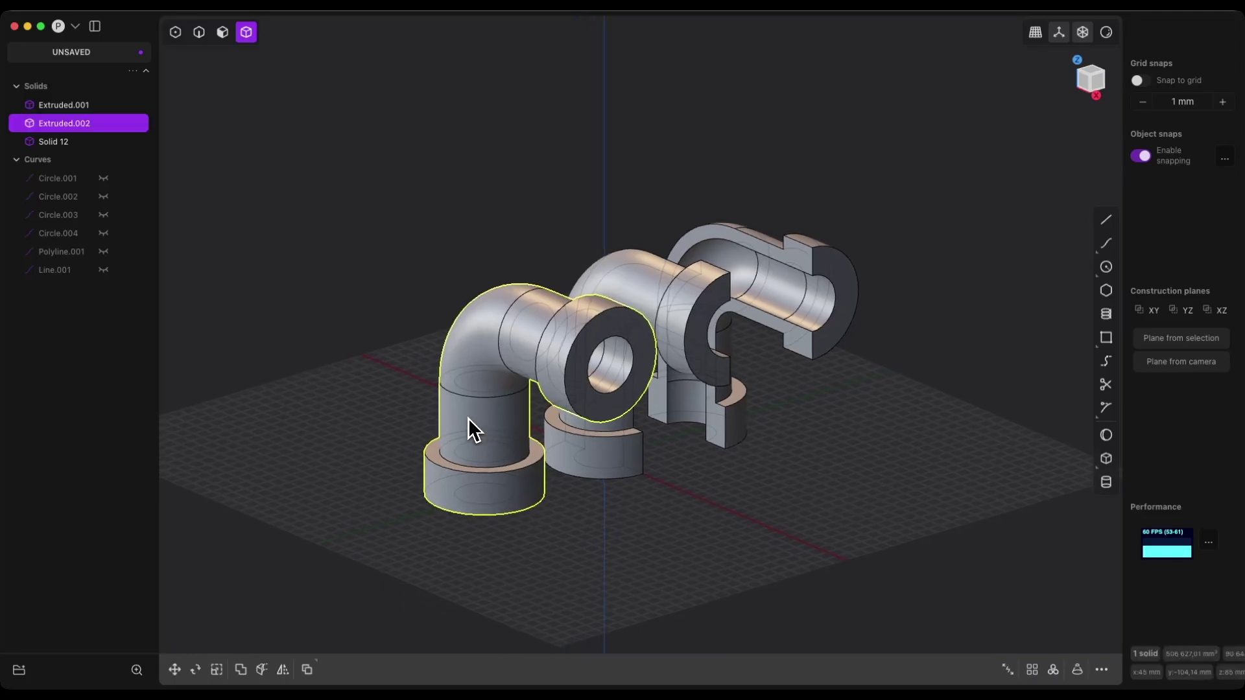
scroll(469, 418, "left", 10)
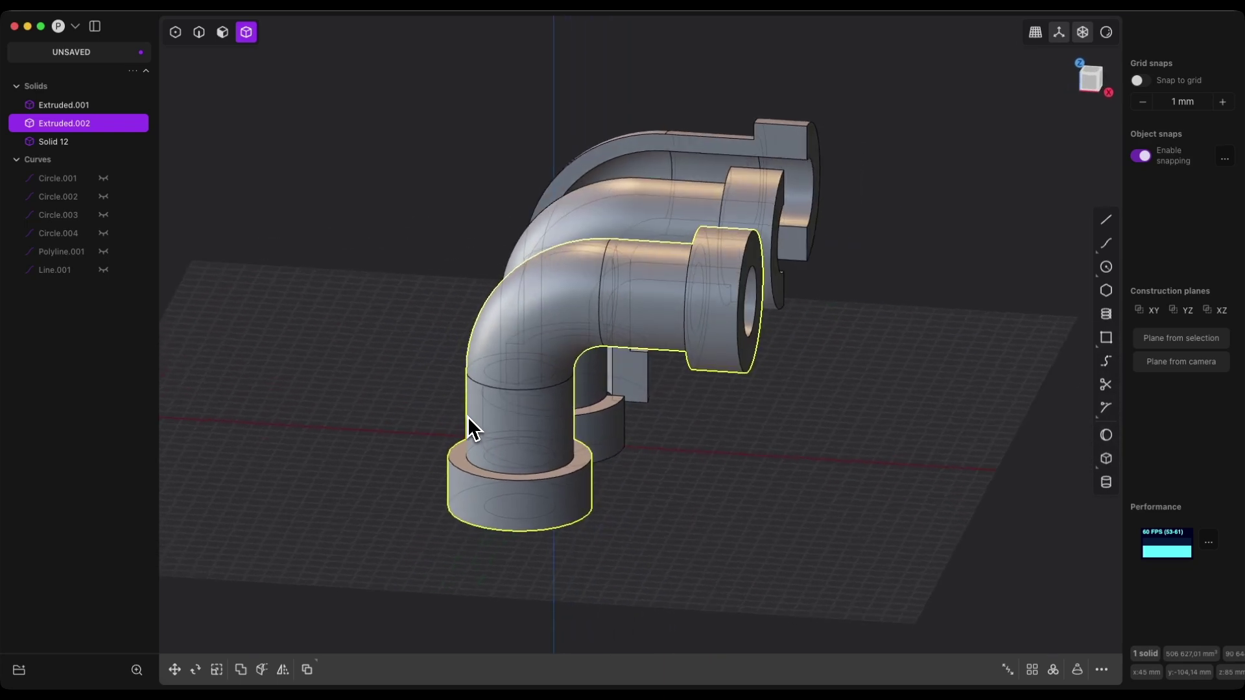
scroll(468, 417, "left", 10)
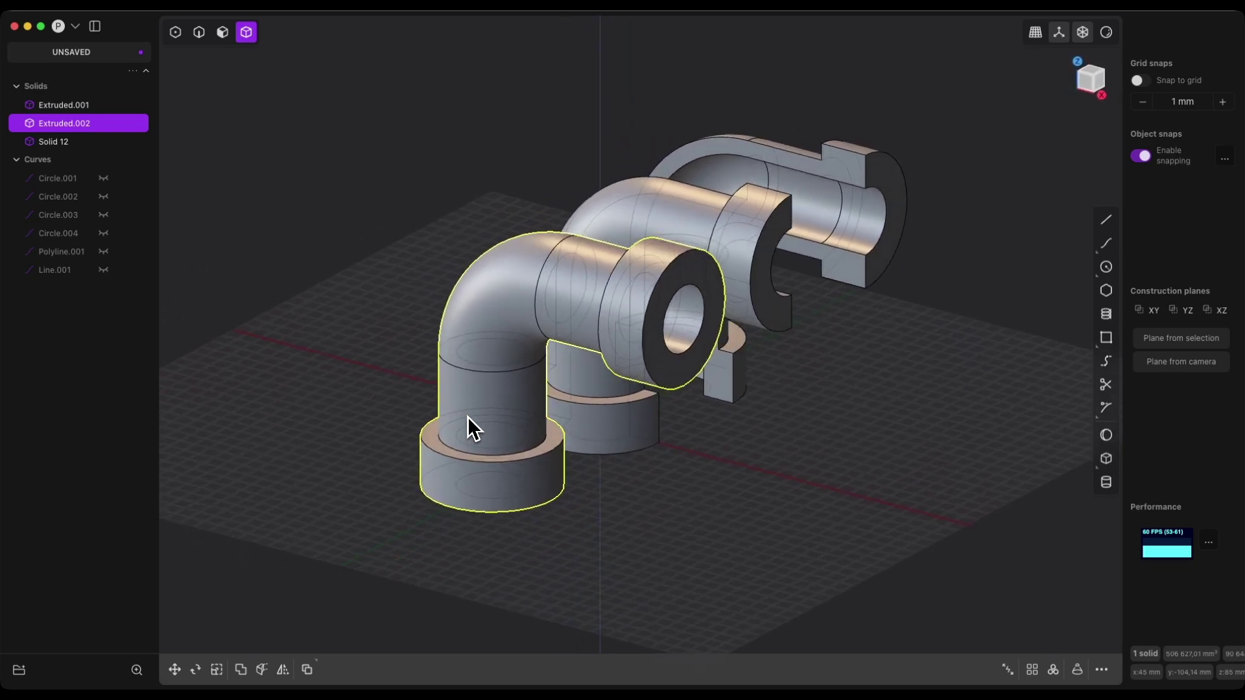
scroll(468, 417, "left", 8)
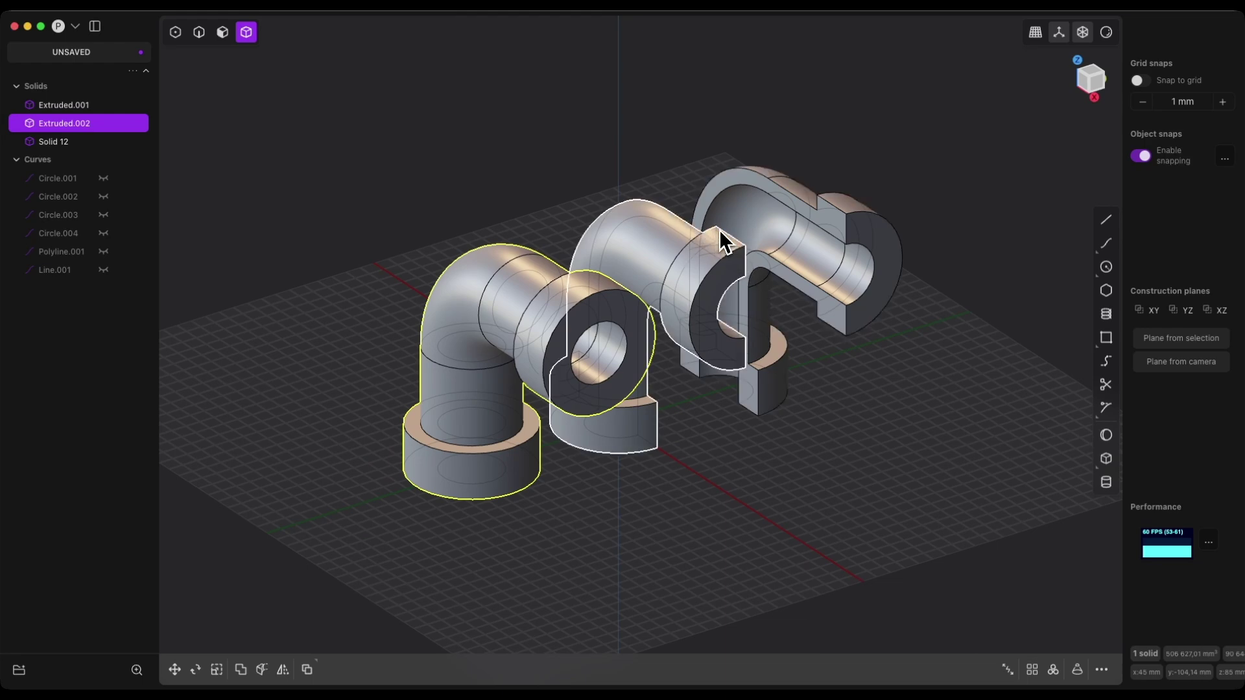
Start a new file and clear the existing scene
left_click(76, 27)
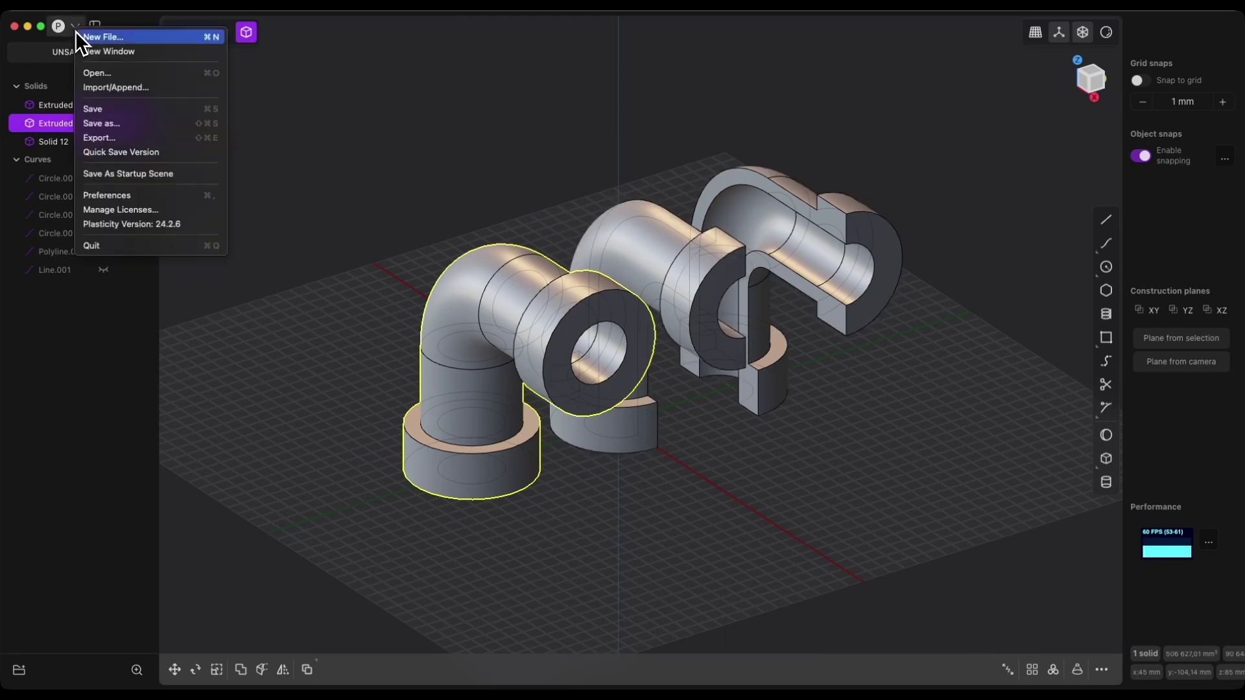
left_click(91, 37)
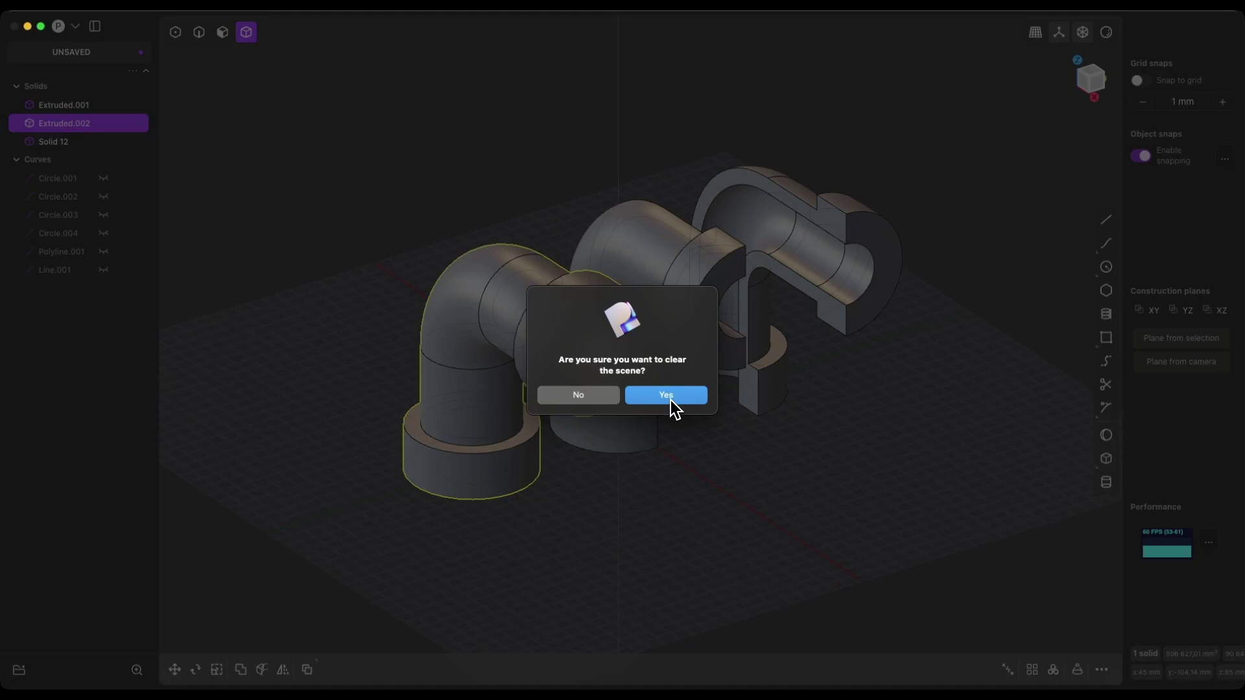
left_click(668, 397)
Draw a 40 mm diameter circle centred on the origin in the XY plane
scroll(651, 340, "up", 5)
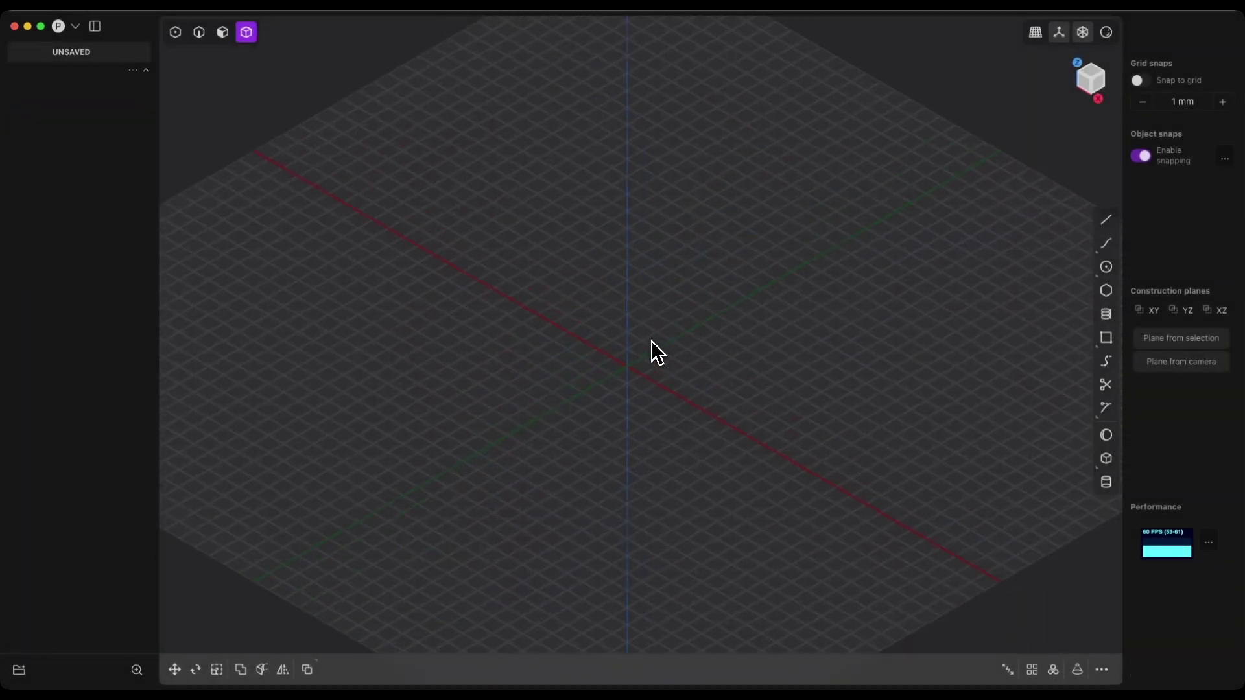
left_click(1108, 270)
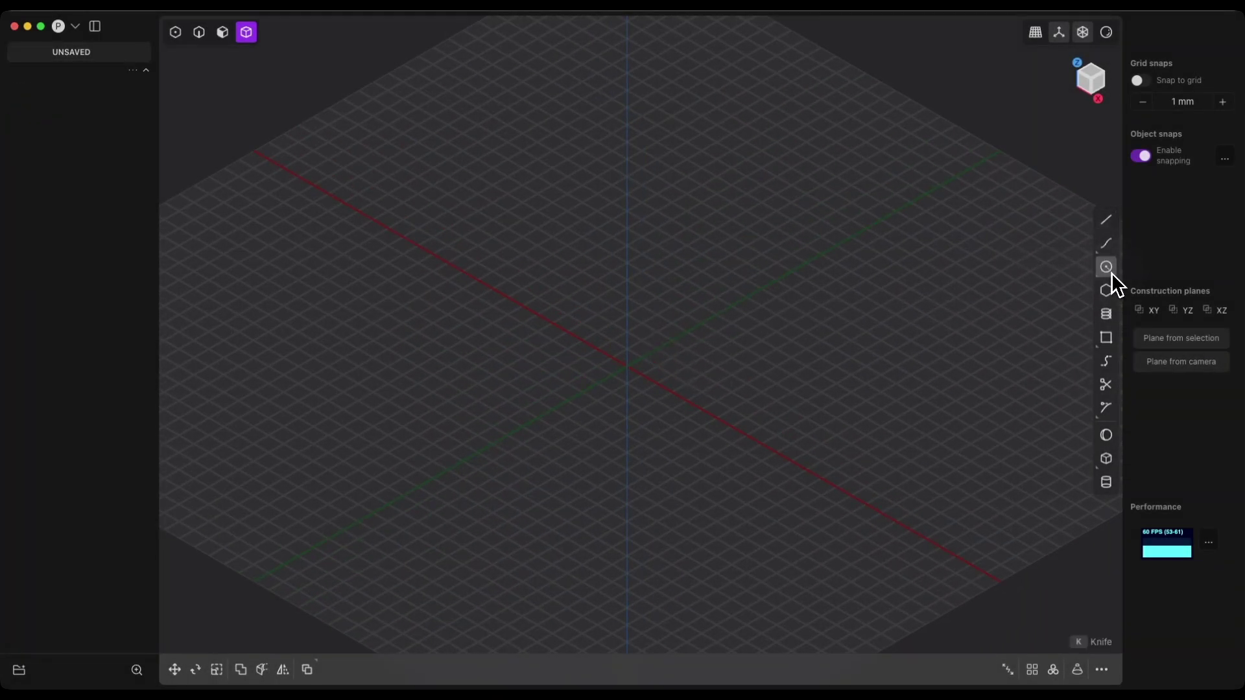
left_click(628, 368)
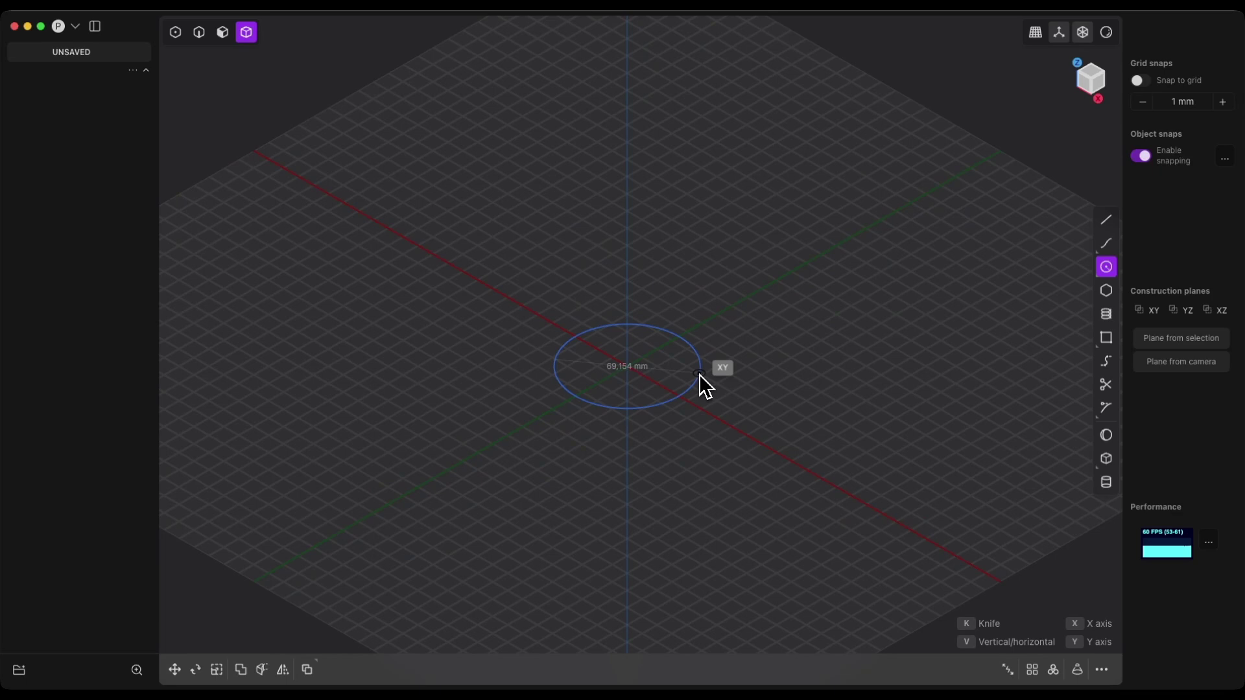
key("Tab")
type("40")
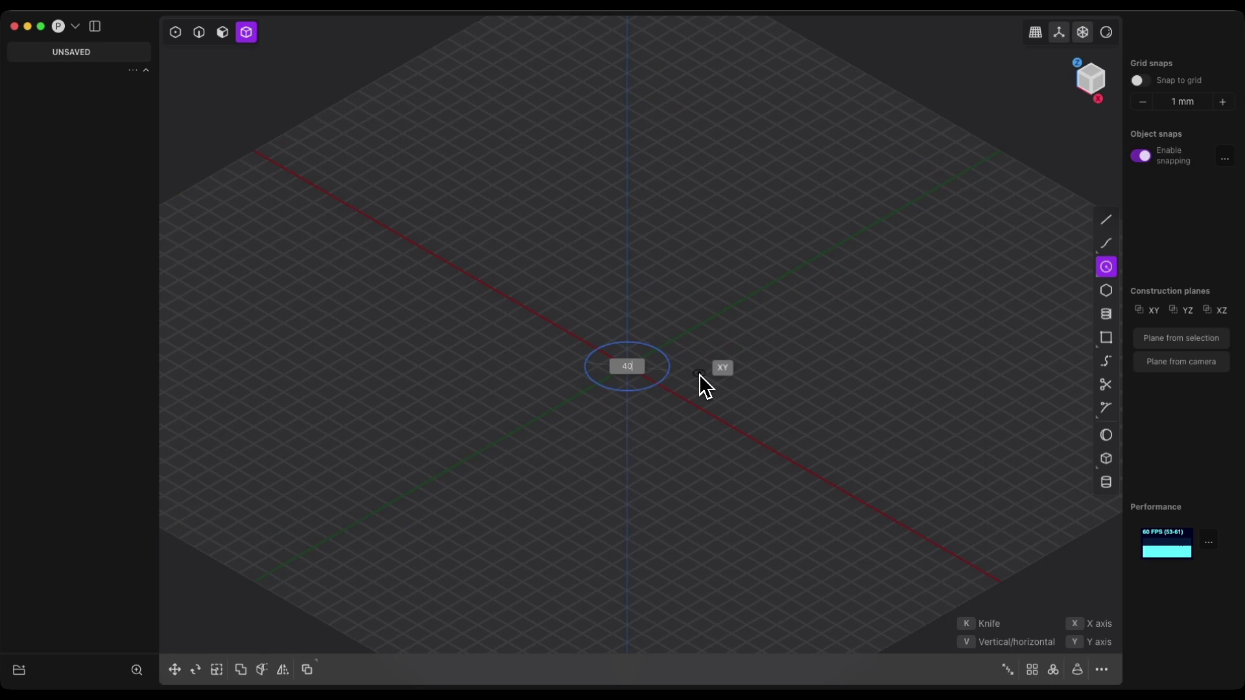
key("Return")
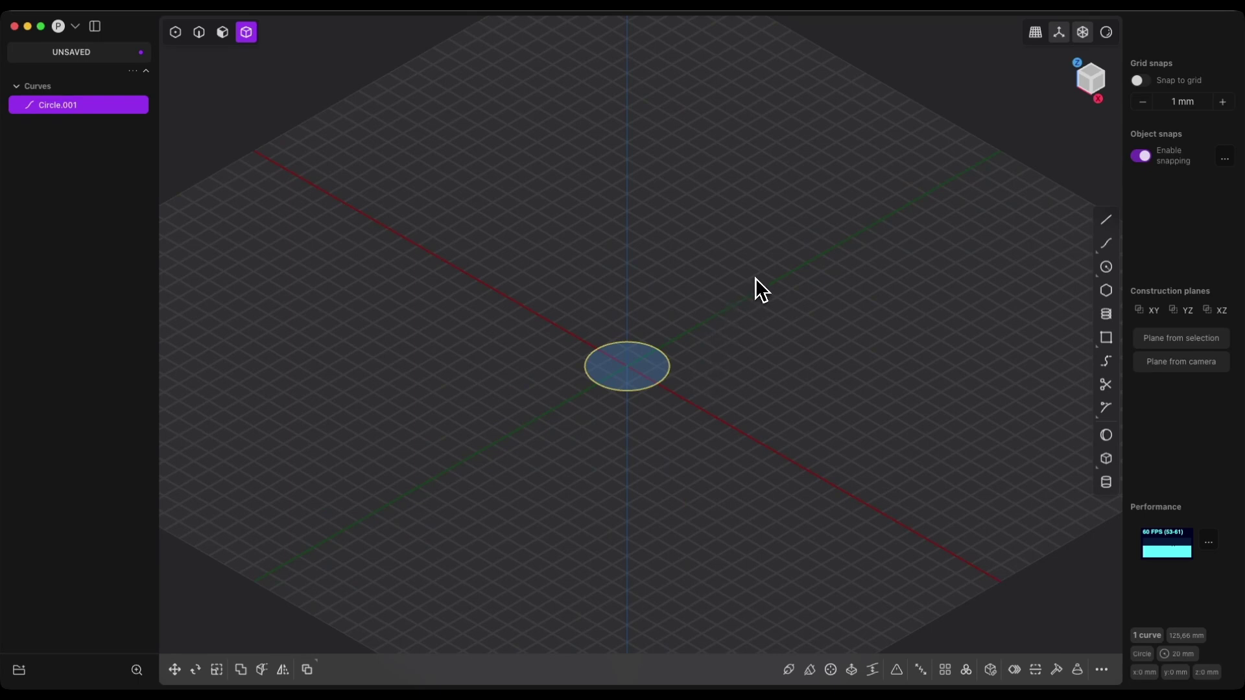
Draw a concentric 80 mm diameter circle around the first circle at the origin
key("shift+c")
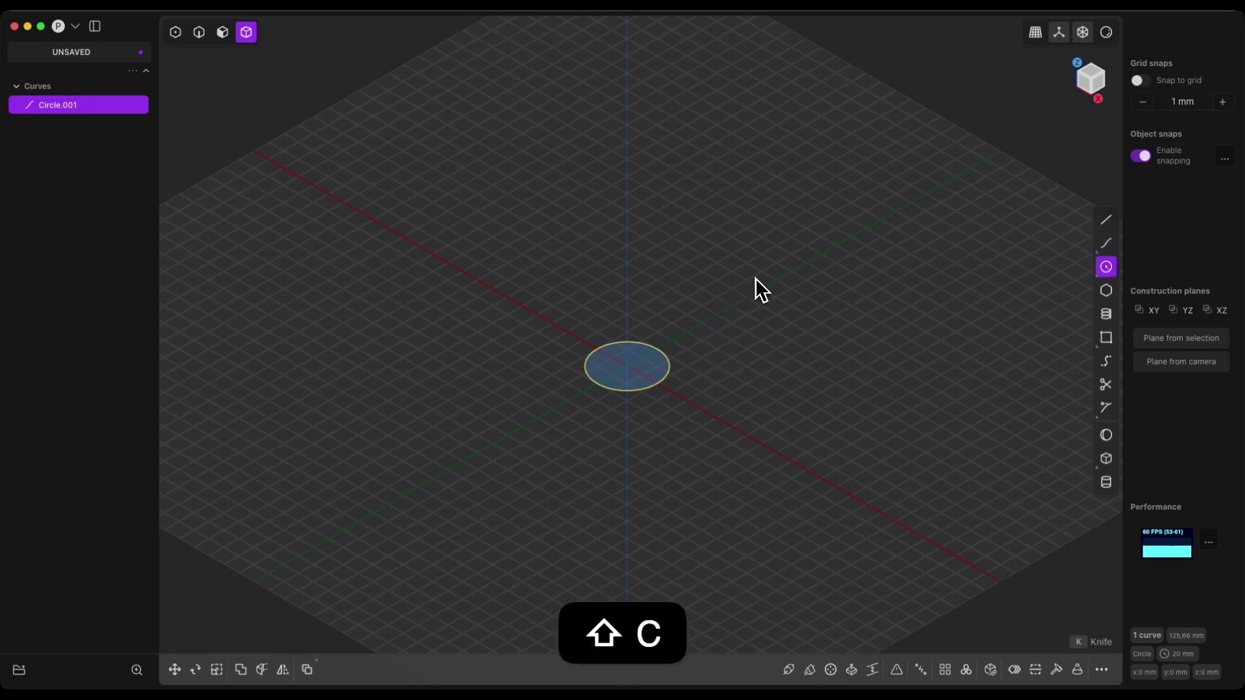
left_click(629, 369)
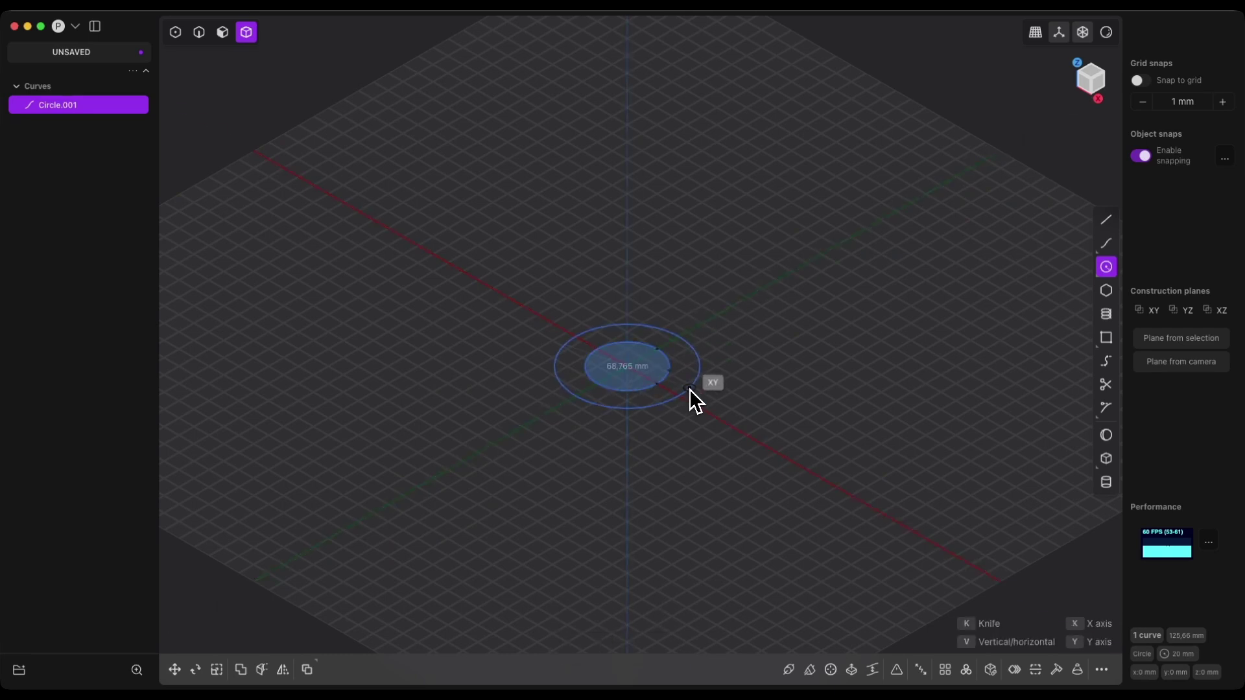
key("Tab")
type("80")
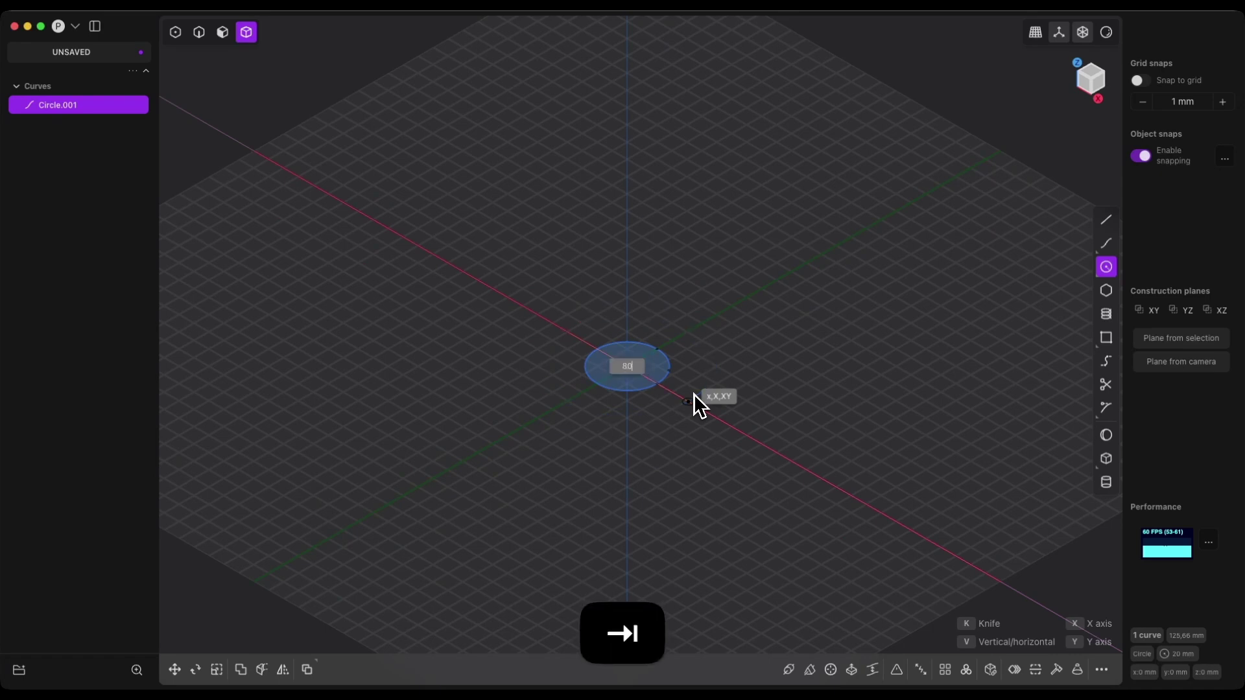
key("Return")
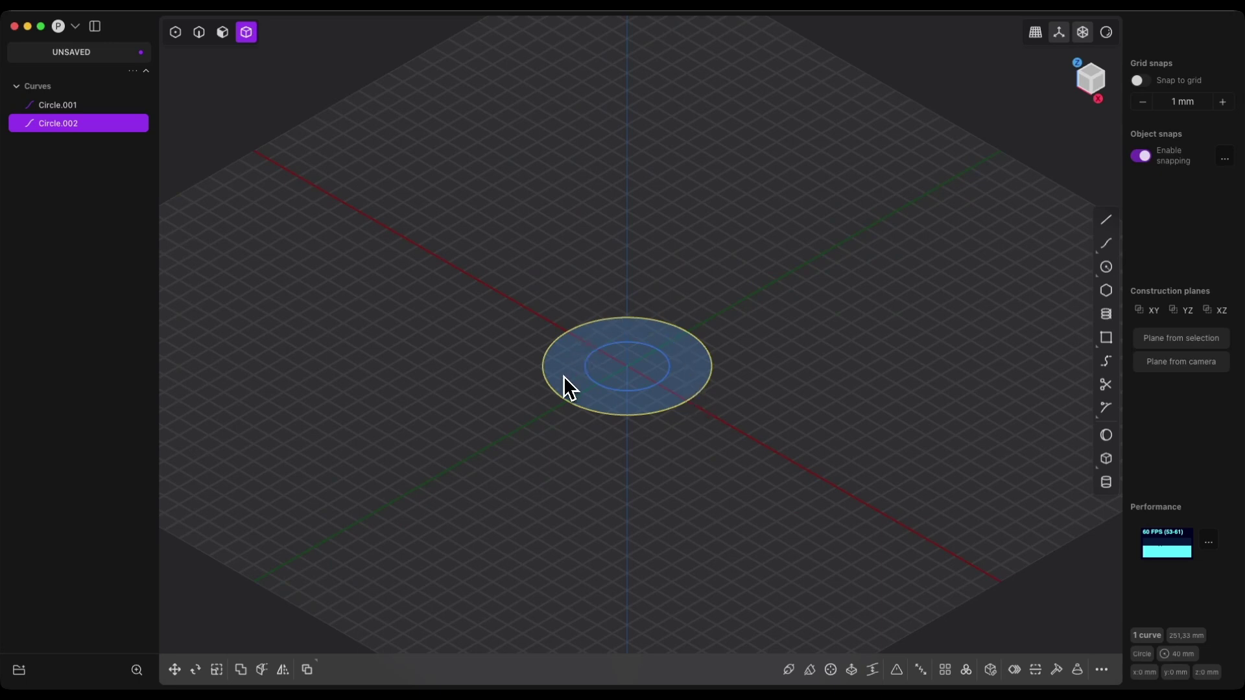
Extrude the ring-shaped region between the two circles upward by 30 mm
key("3")
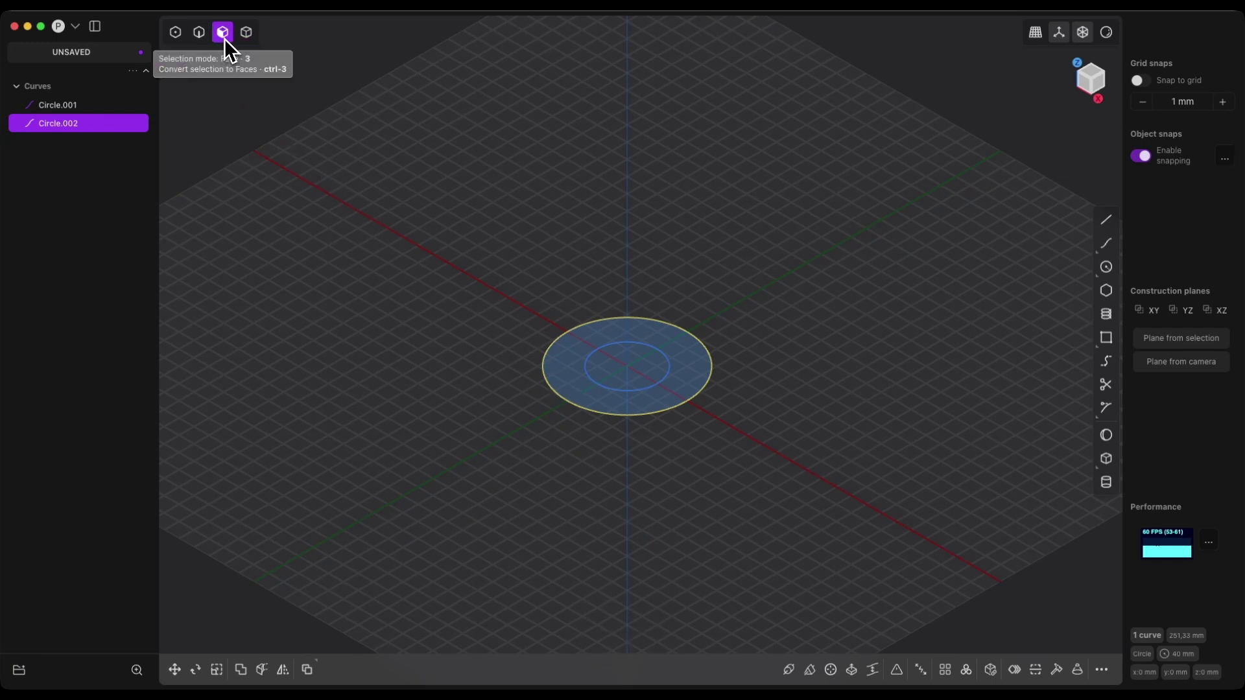
left_click(570, 353)
key("e")
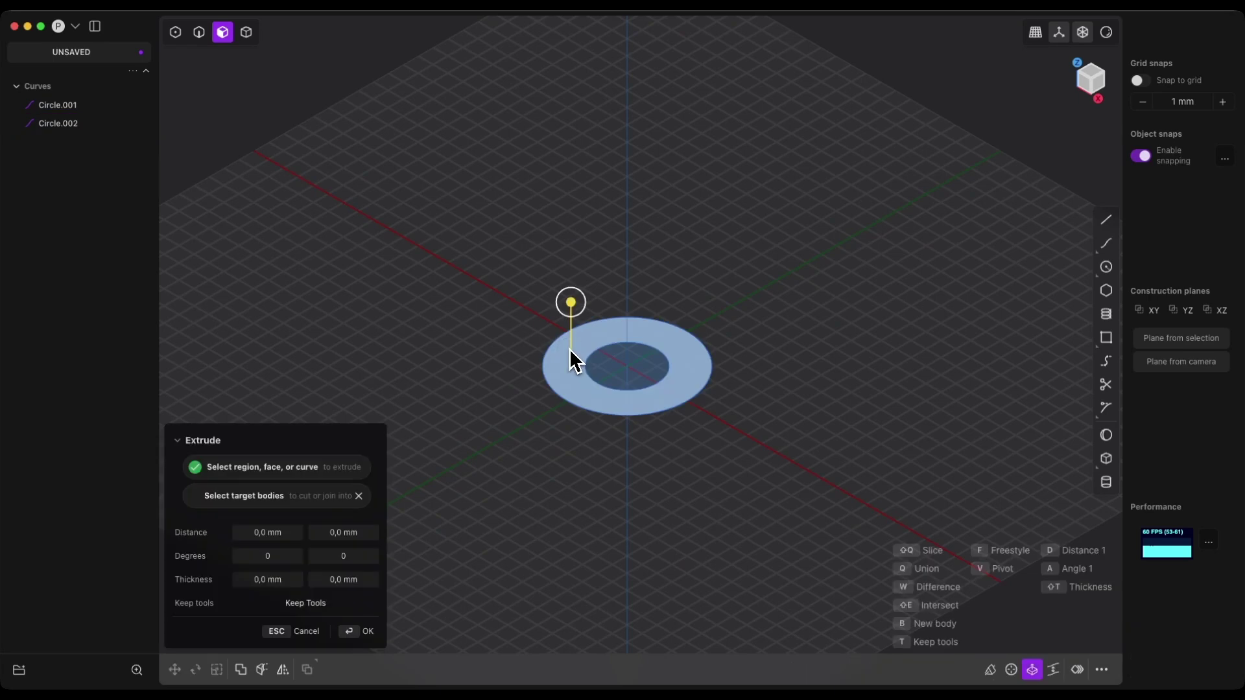
left_click(571, 351)
type("30")
left_click(572, 360)
key("Return")
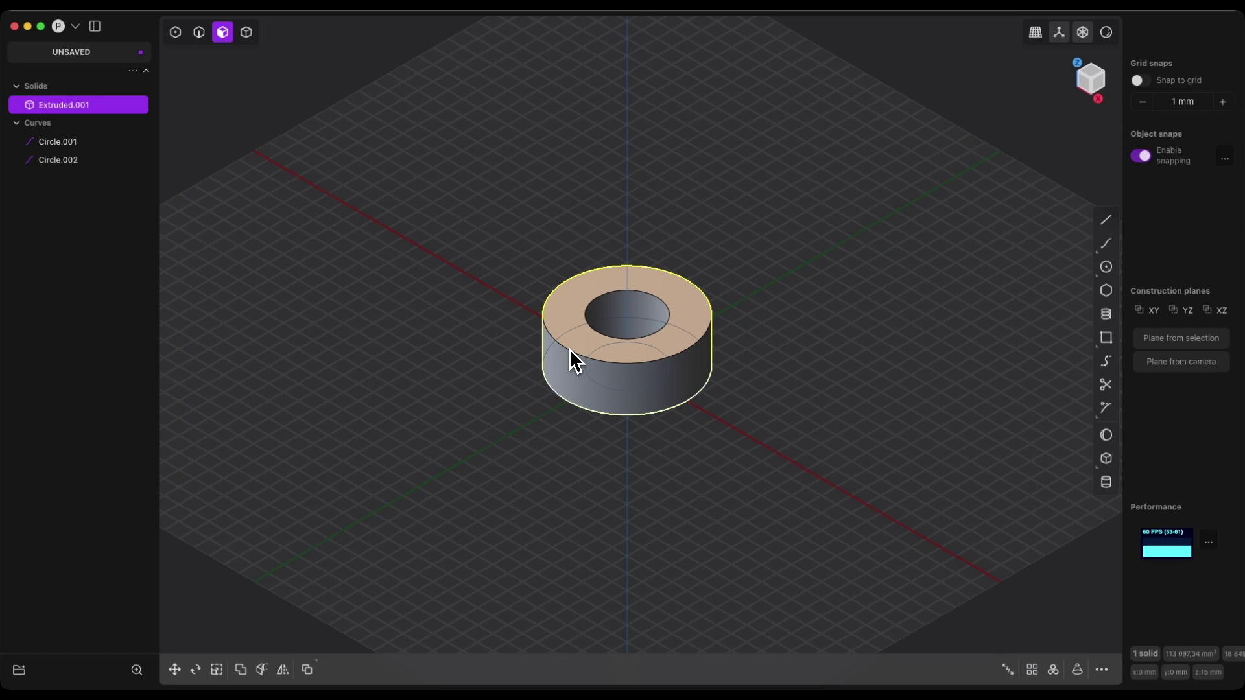
Draw a circle on the ring's top face, centred on the hole and matching its edge
key("shift+c")
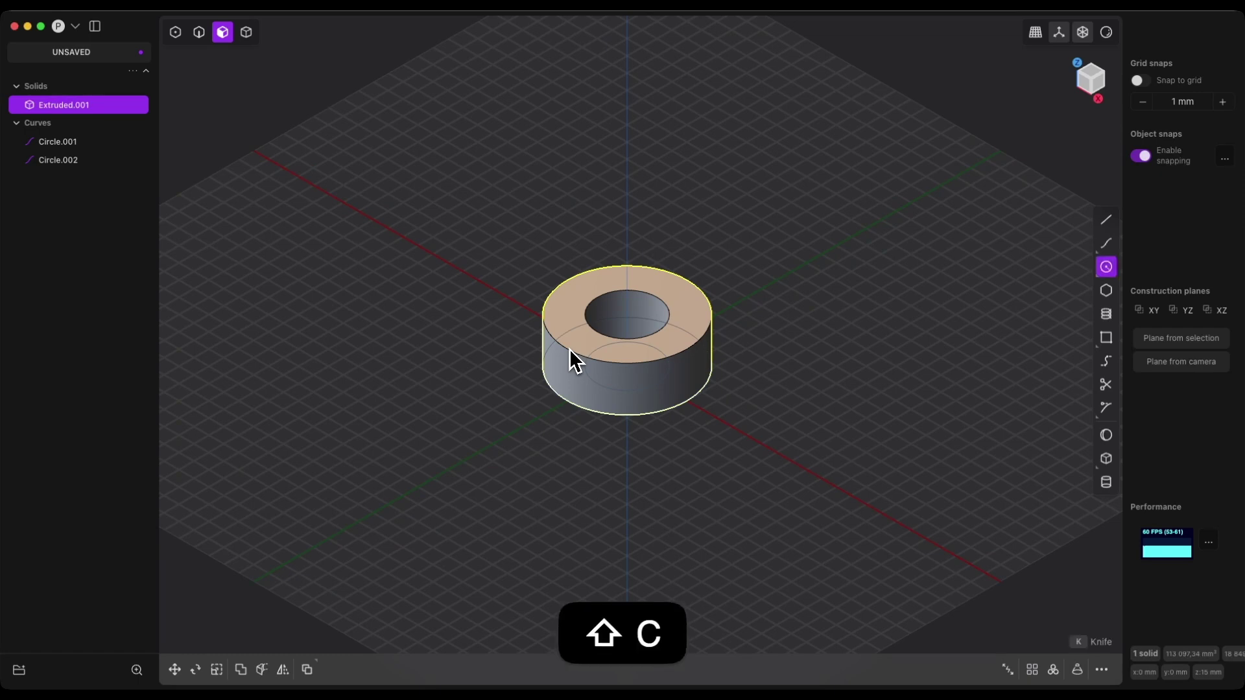
left_click(631, 319)
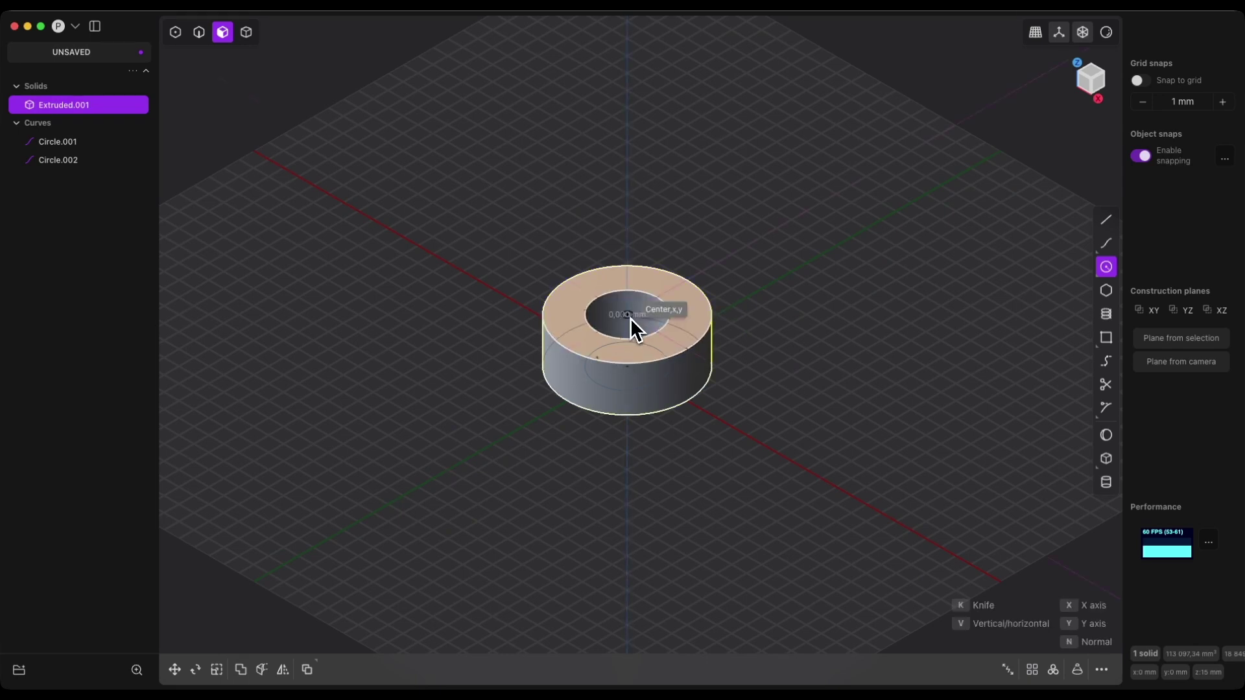
left_click(668, 320)
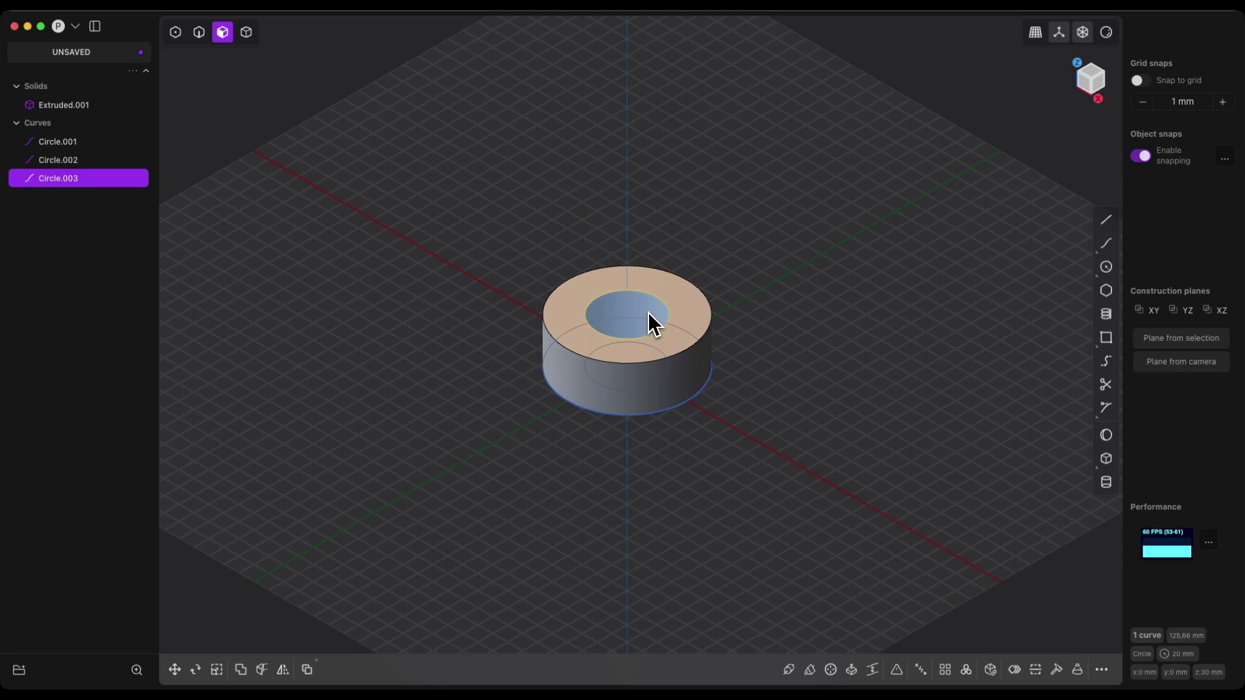
Draw a concentric 60 mm diameter circle on the ring's top face
key("shift+c")
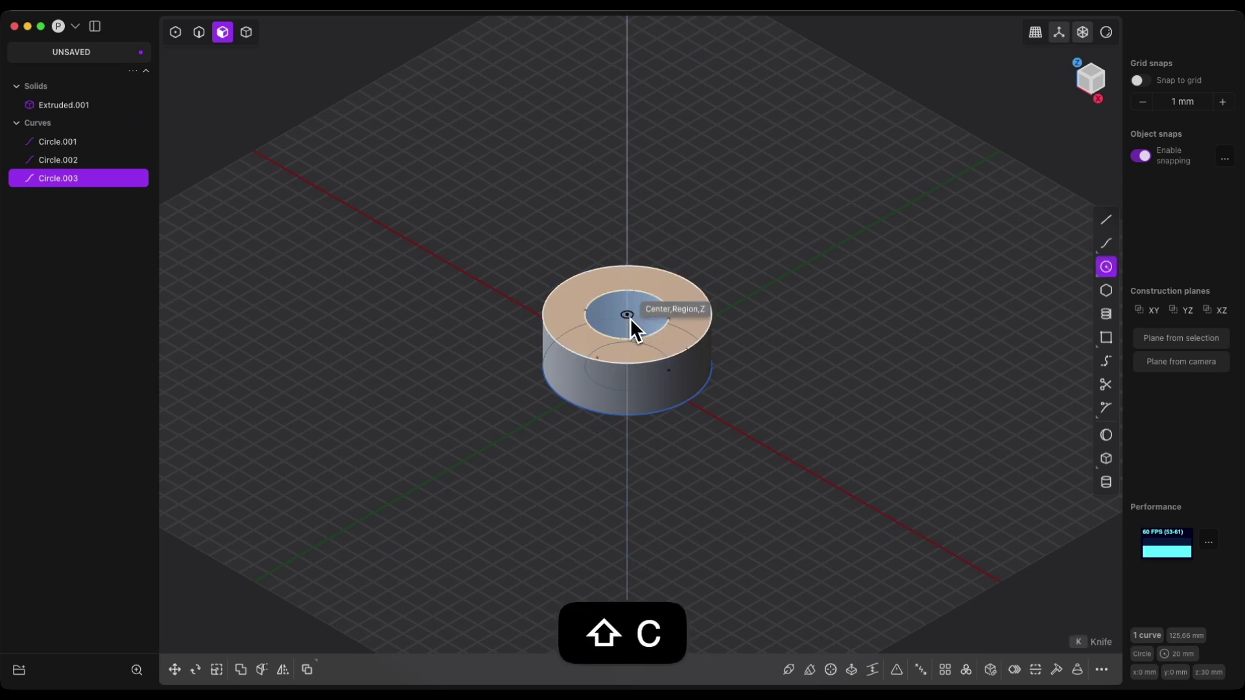
left_click(630, 317)
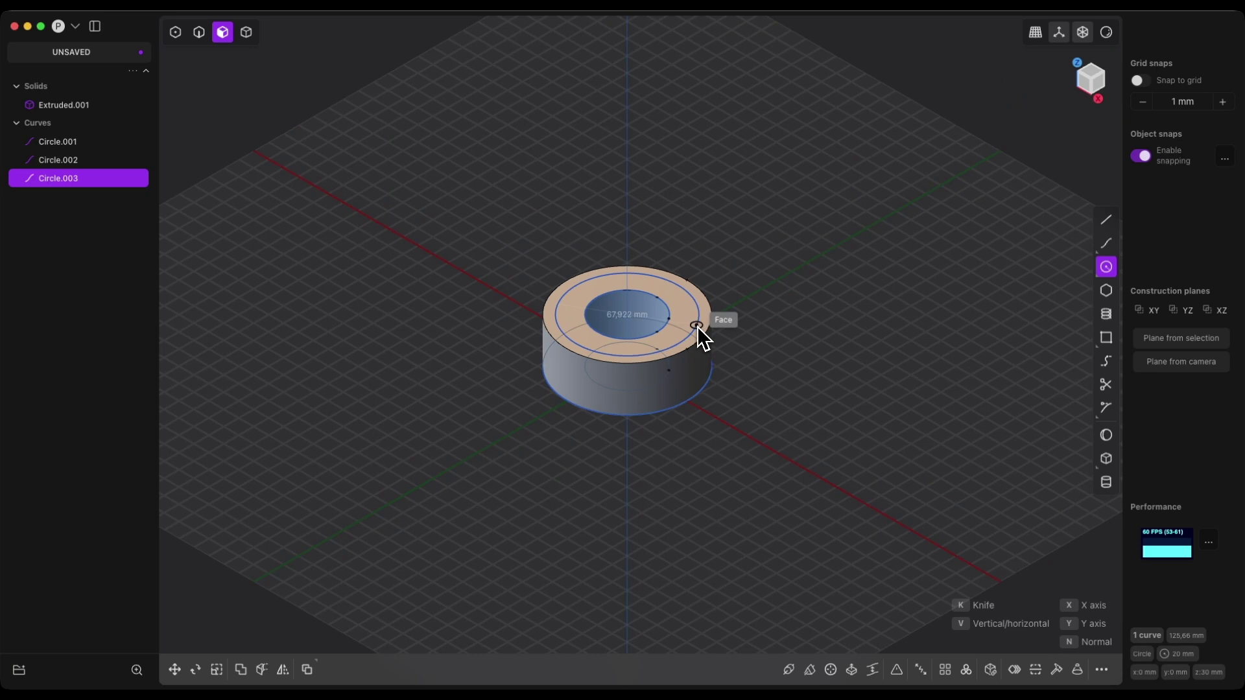
key("Tab")
type("60")
key("Return")
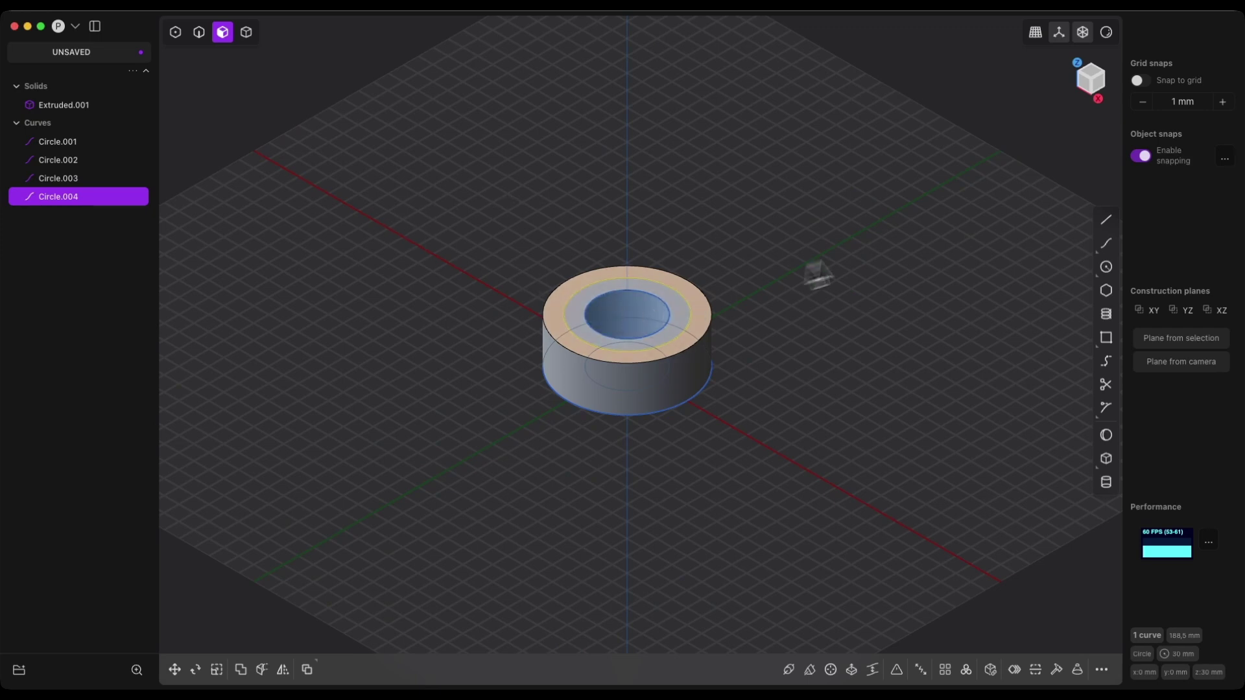
In the front view, draw a polyline from the top face's centre, 100 mm straight up and 100 mm horizontally along positive X
left_click(1087, 88)
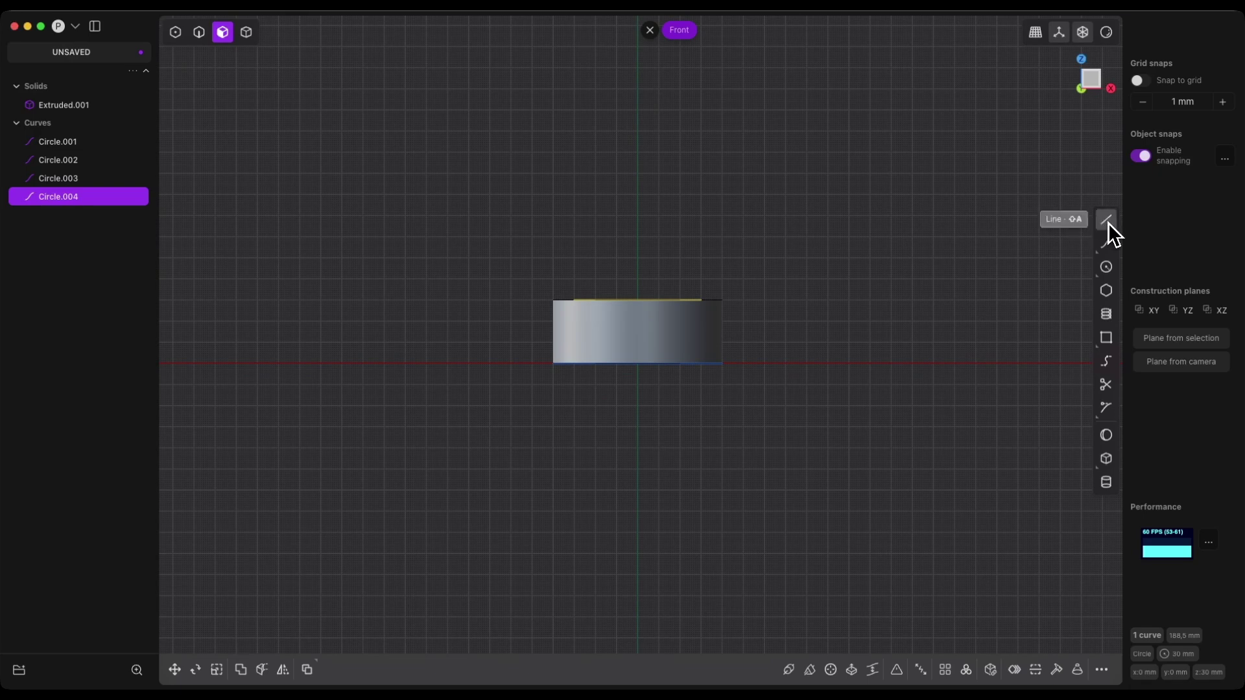
key("shift+a")
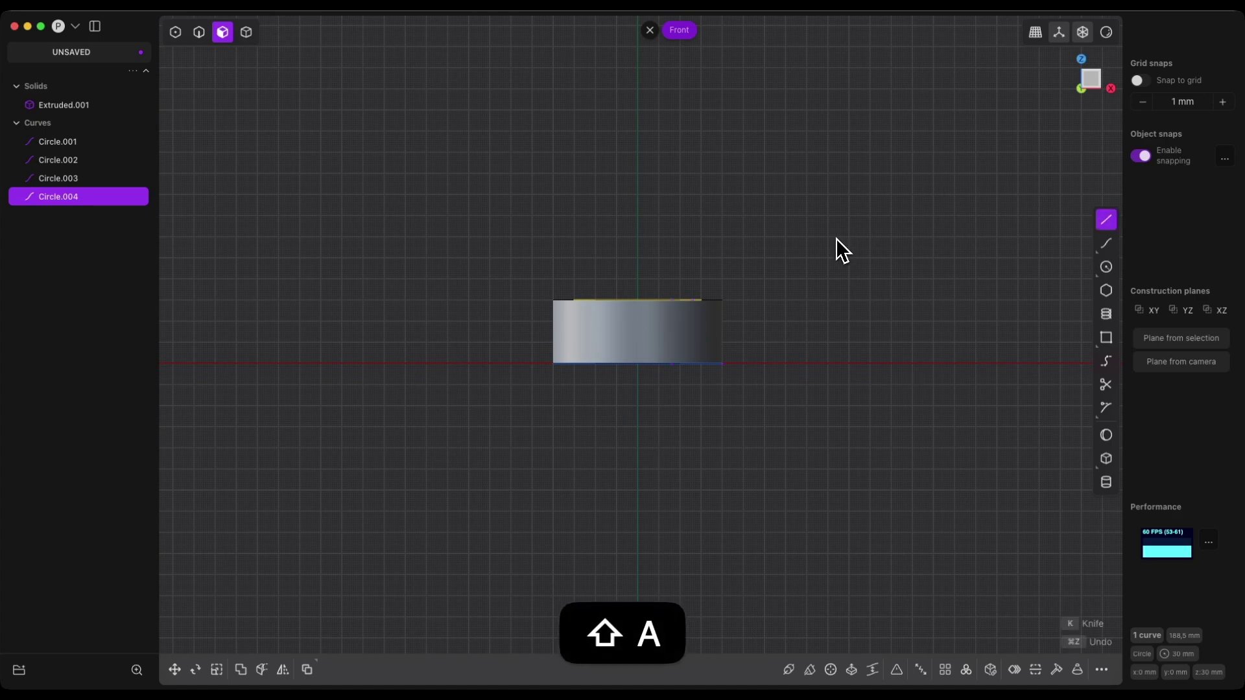
left_click(637, 300)
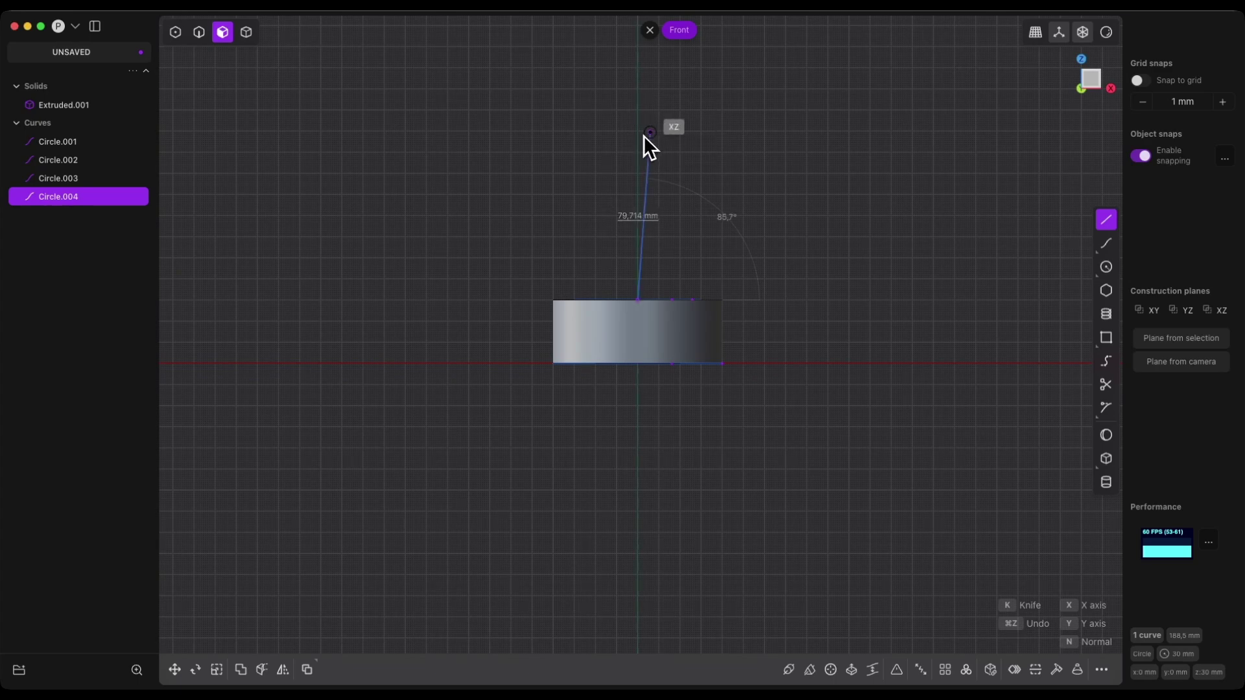
key("Tab")
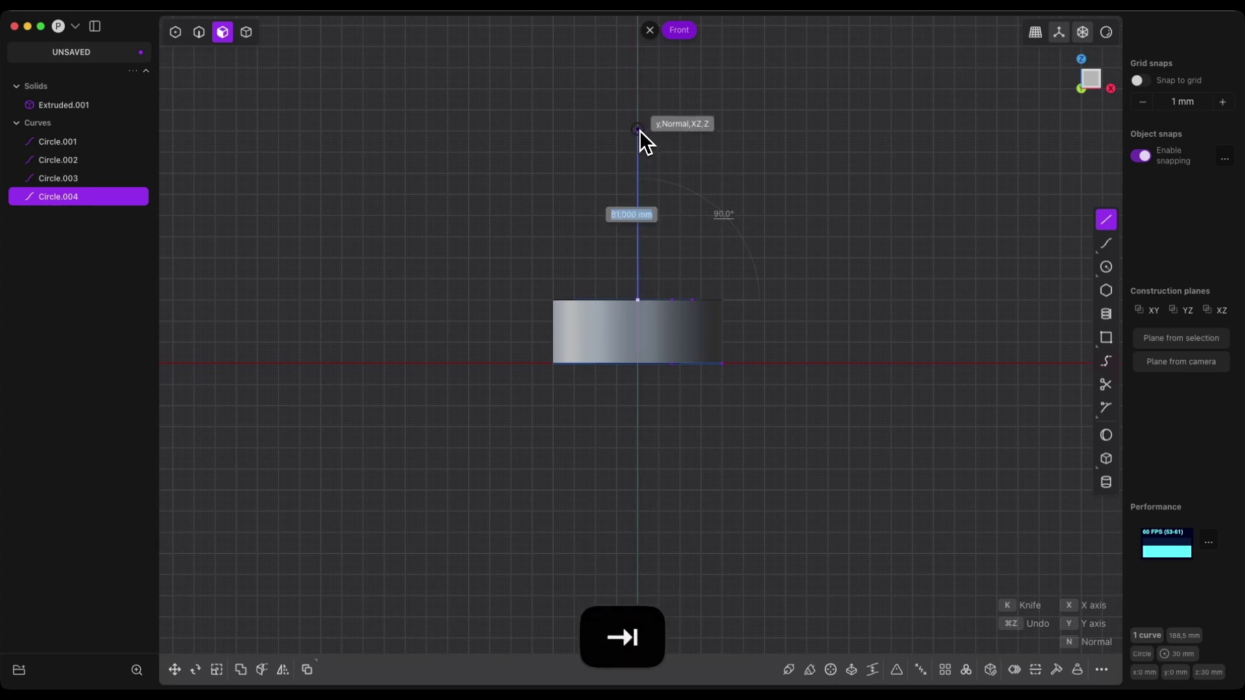
type("100")
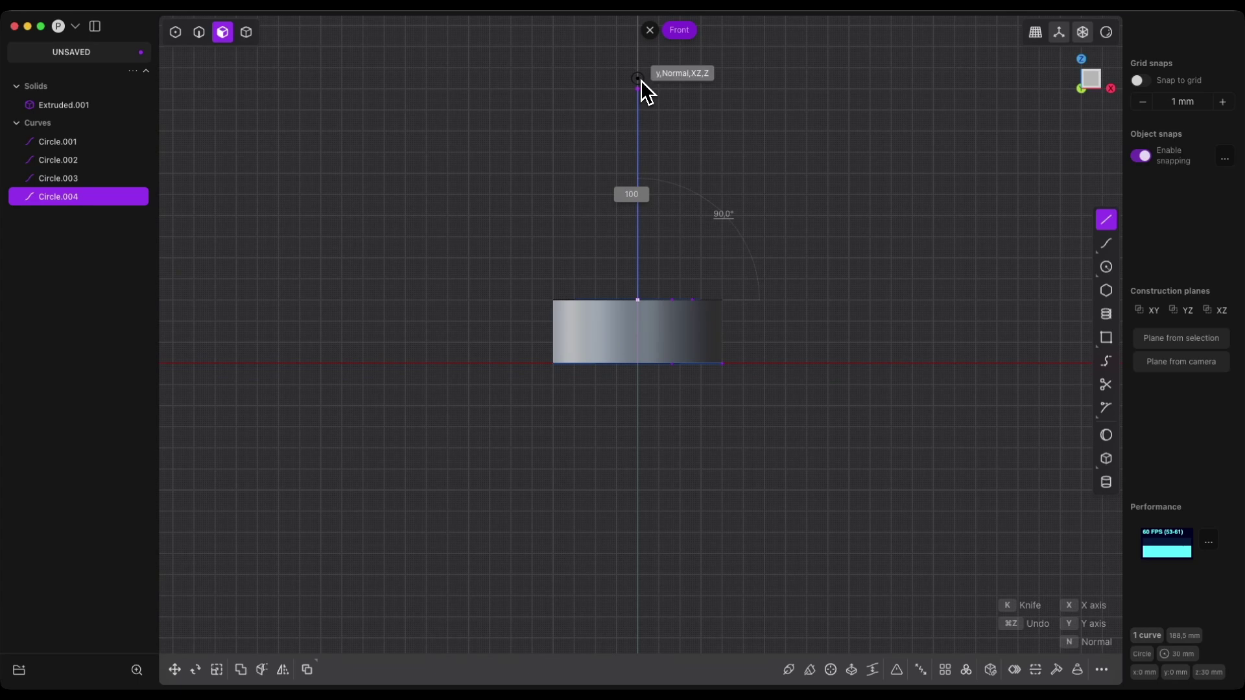
key("Return")
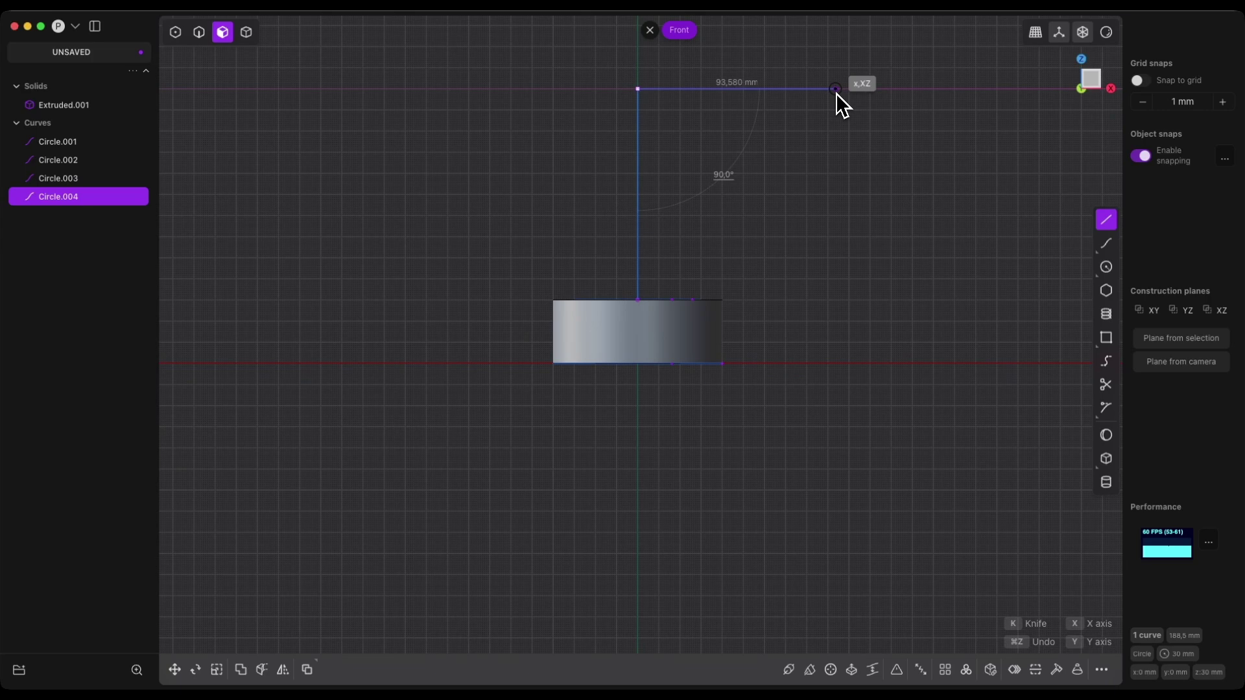
key("Tab")
type("100")
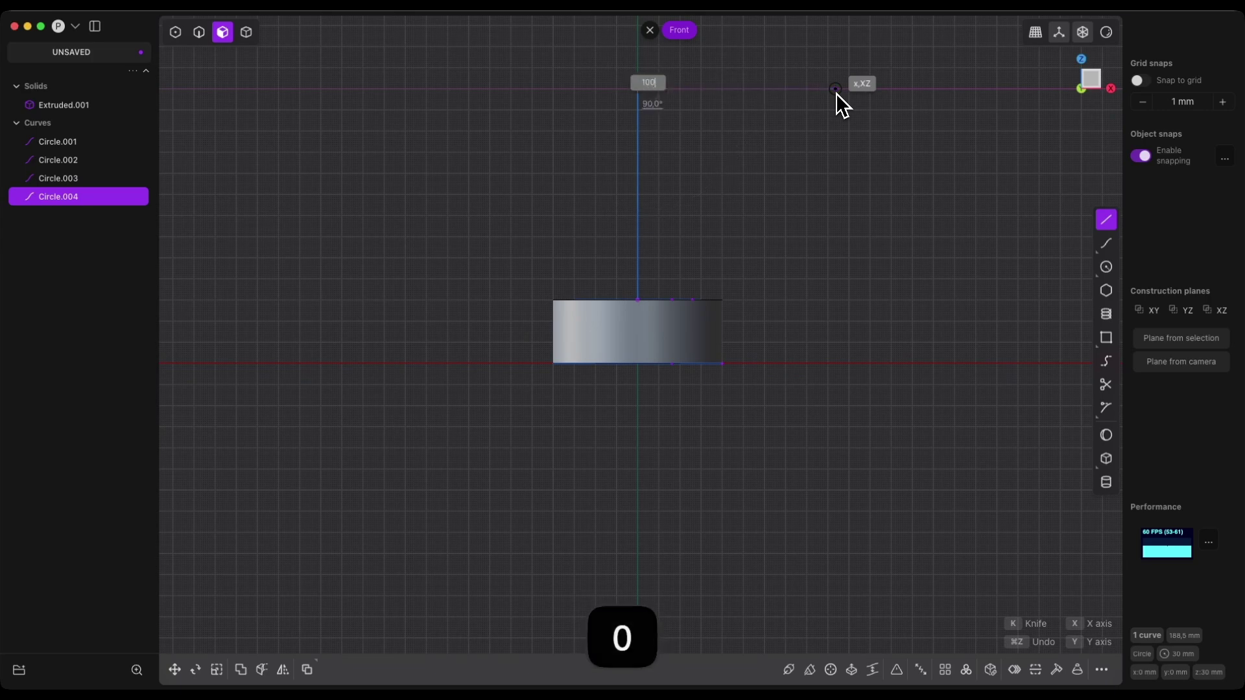
key("Return")
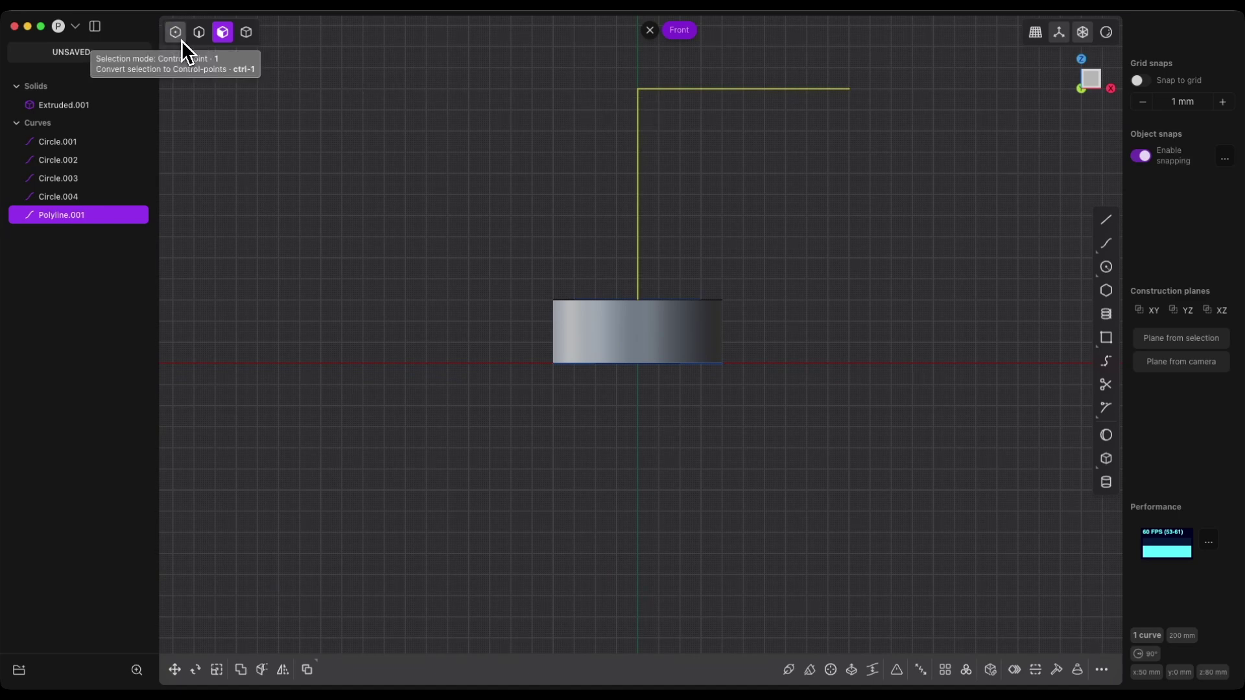
Fillet the corner of the polyline path with a distance of 50 mm
key("1")
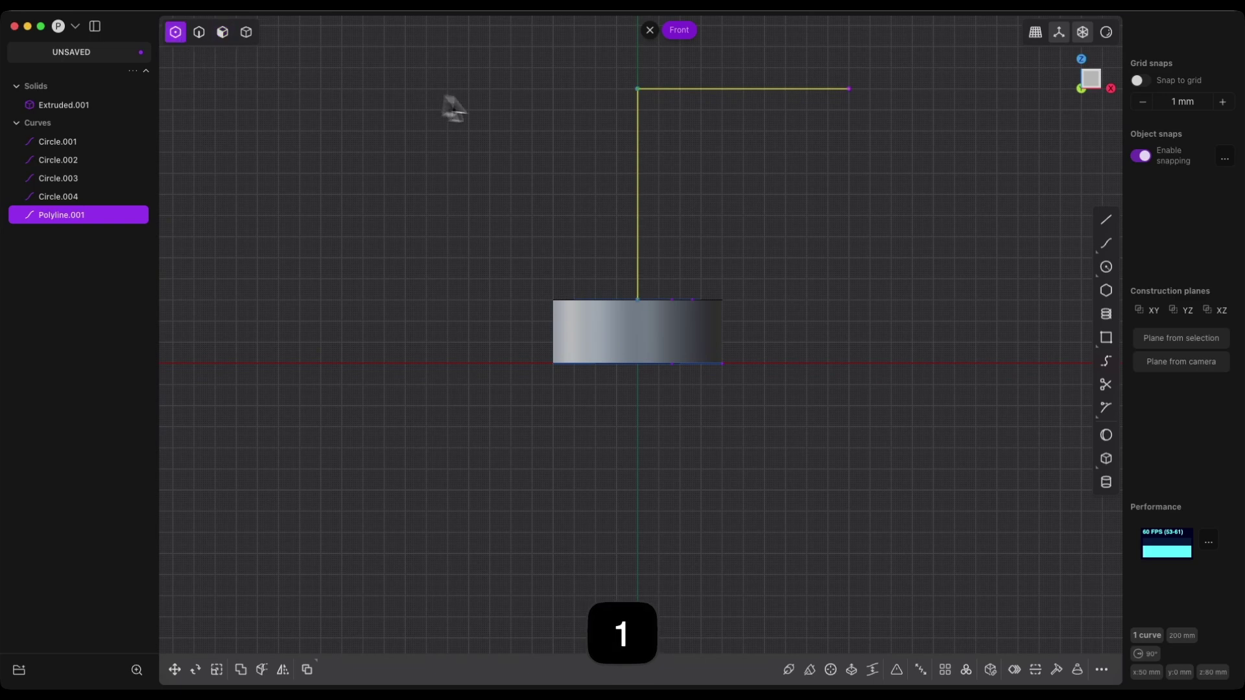
left_click(638, 90)
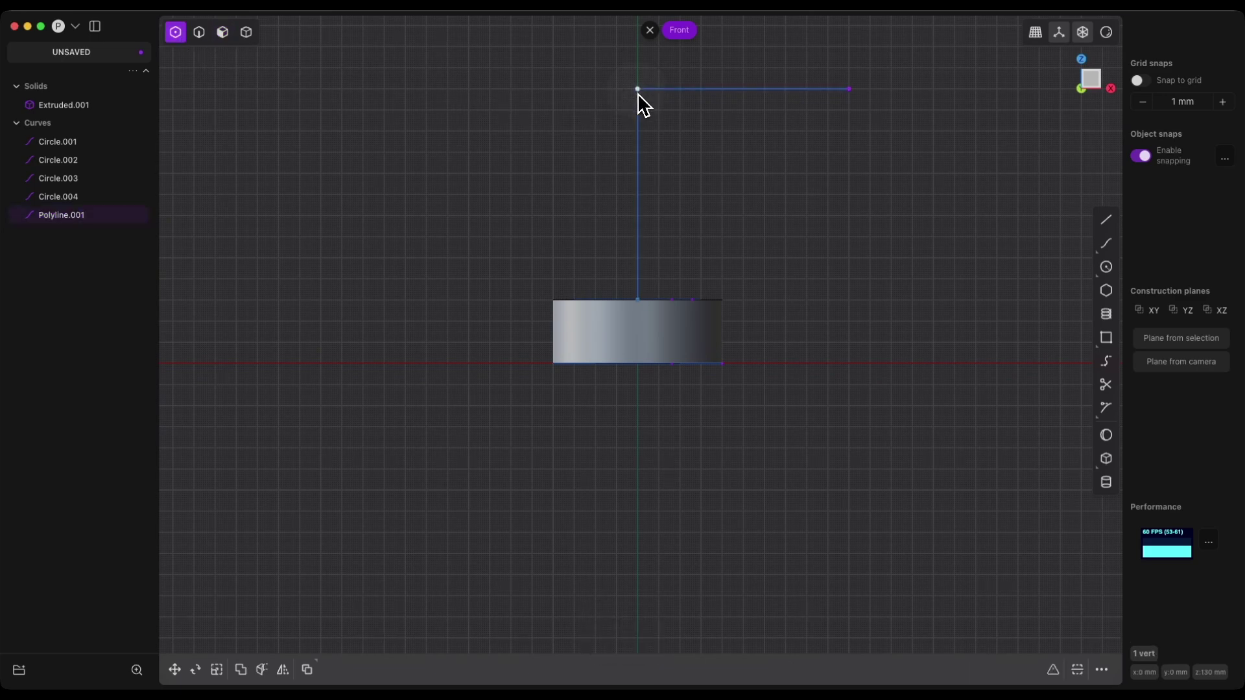
key("b")
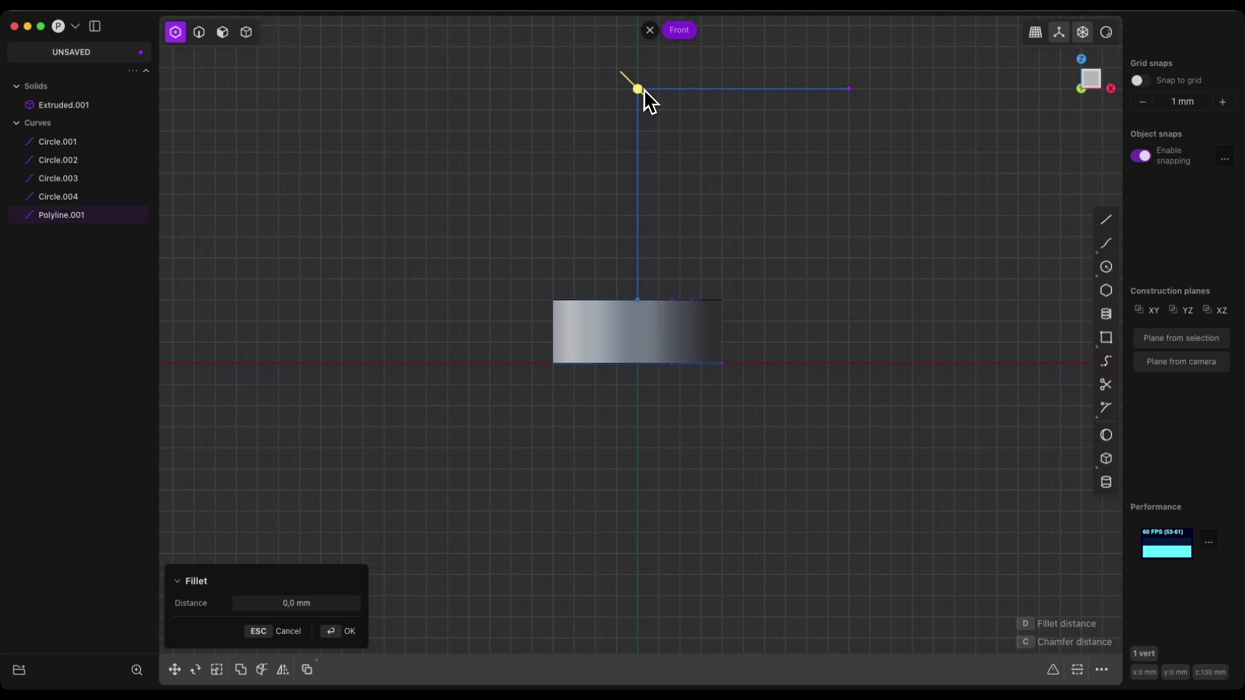
left_click_drag(645, 98, 581, 79)
key("d")
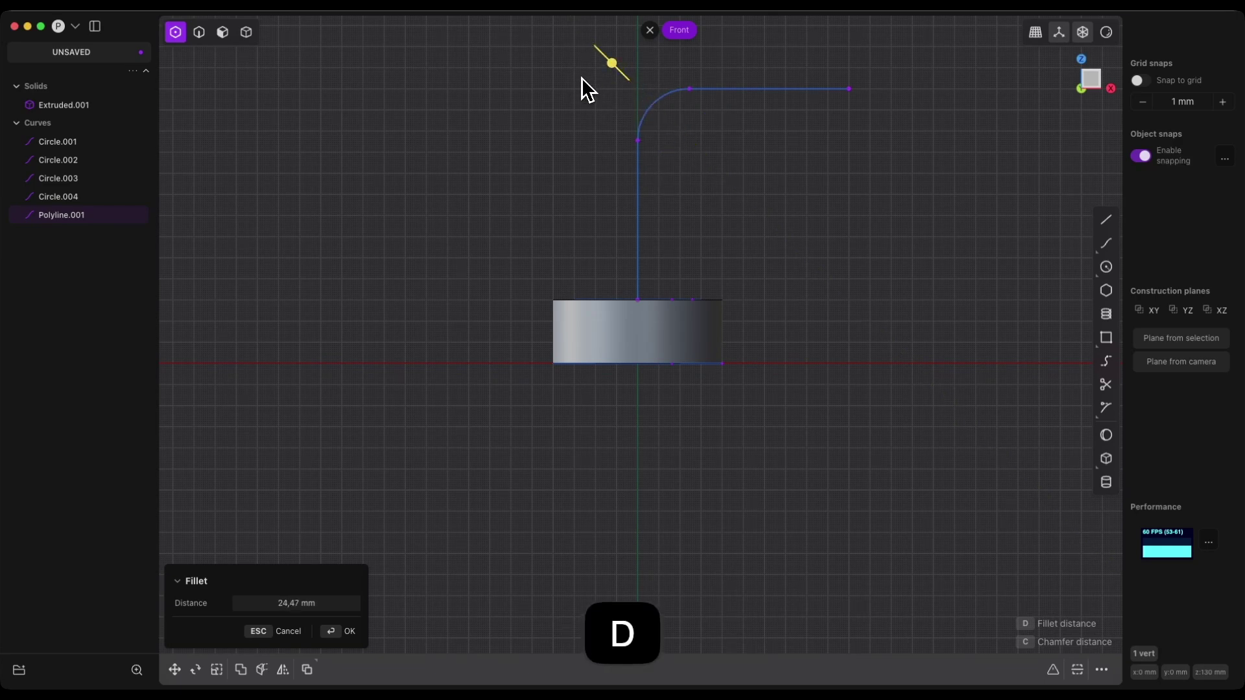
type("50")
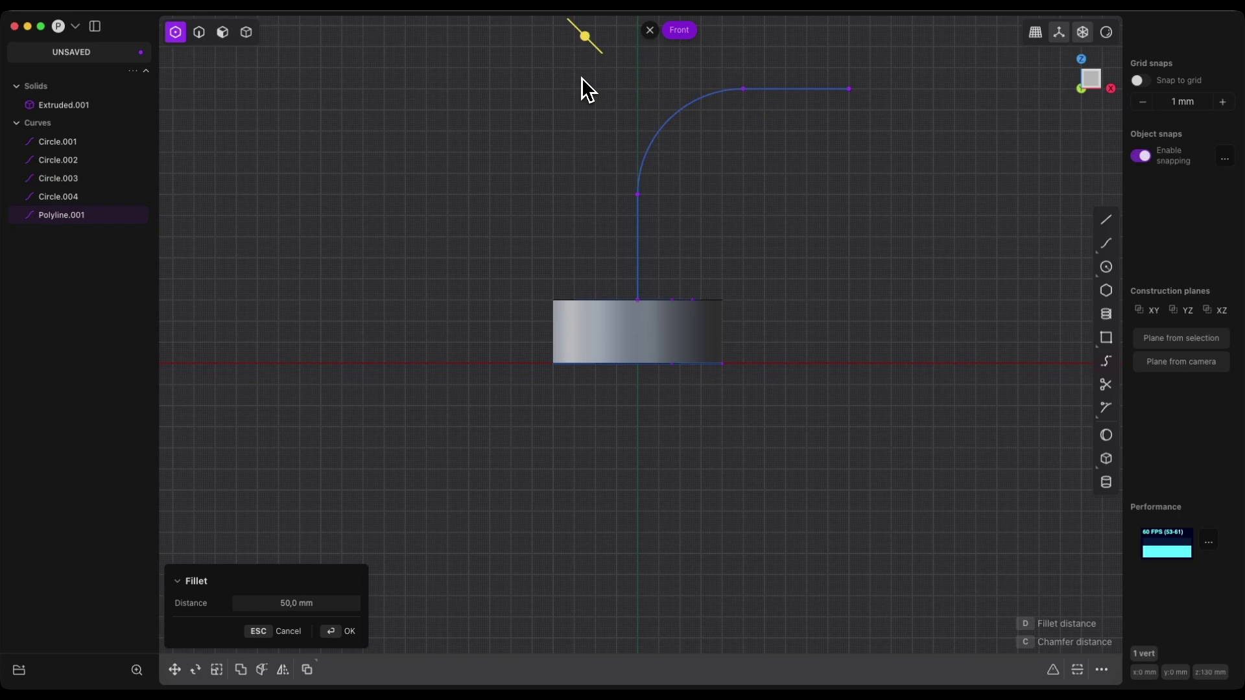
key("Return")
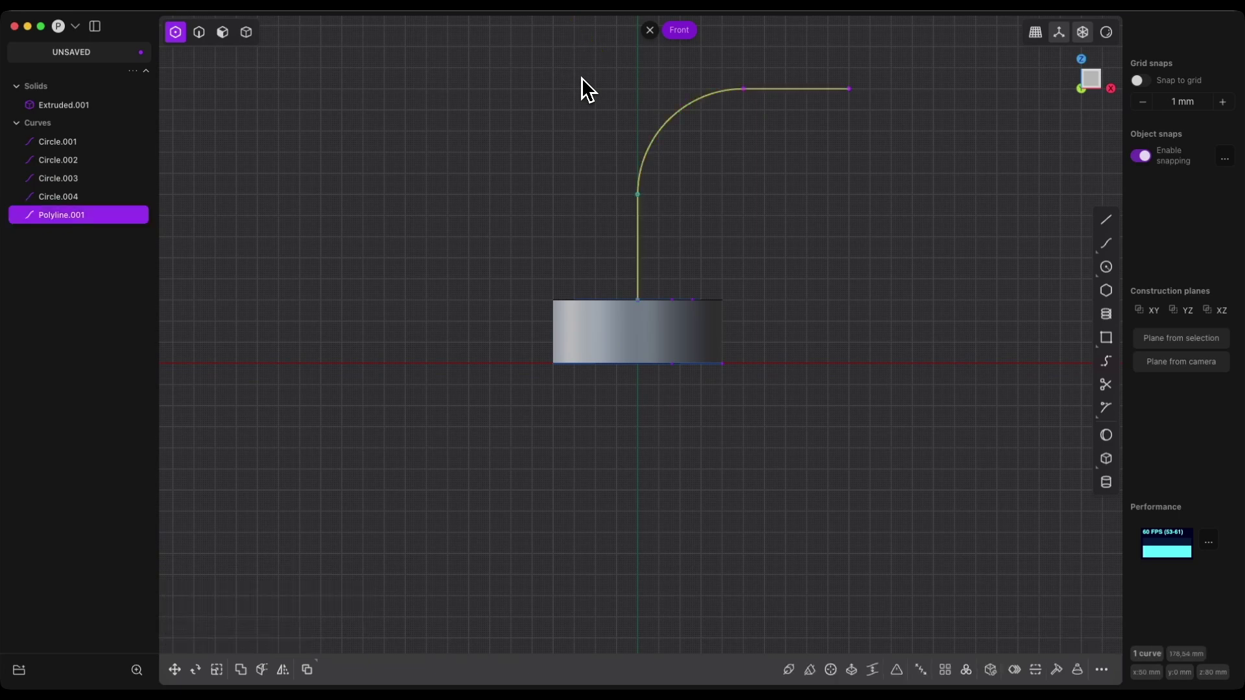
Sweep the ring-shaped region between the two circles on the base ring's top face along the filleted polyline
left_click(650, 30)
scroll(559, 115, "down", 3)
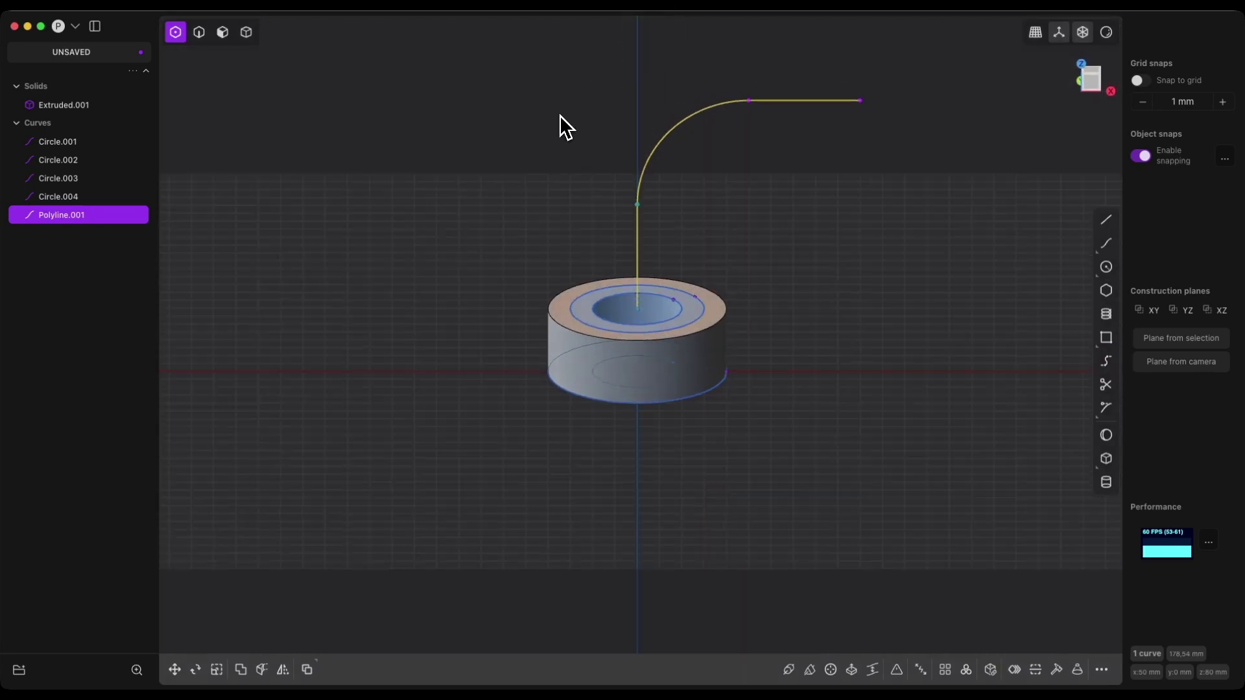
scroll(559, 115, "down", 3)
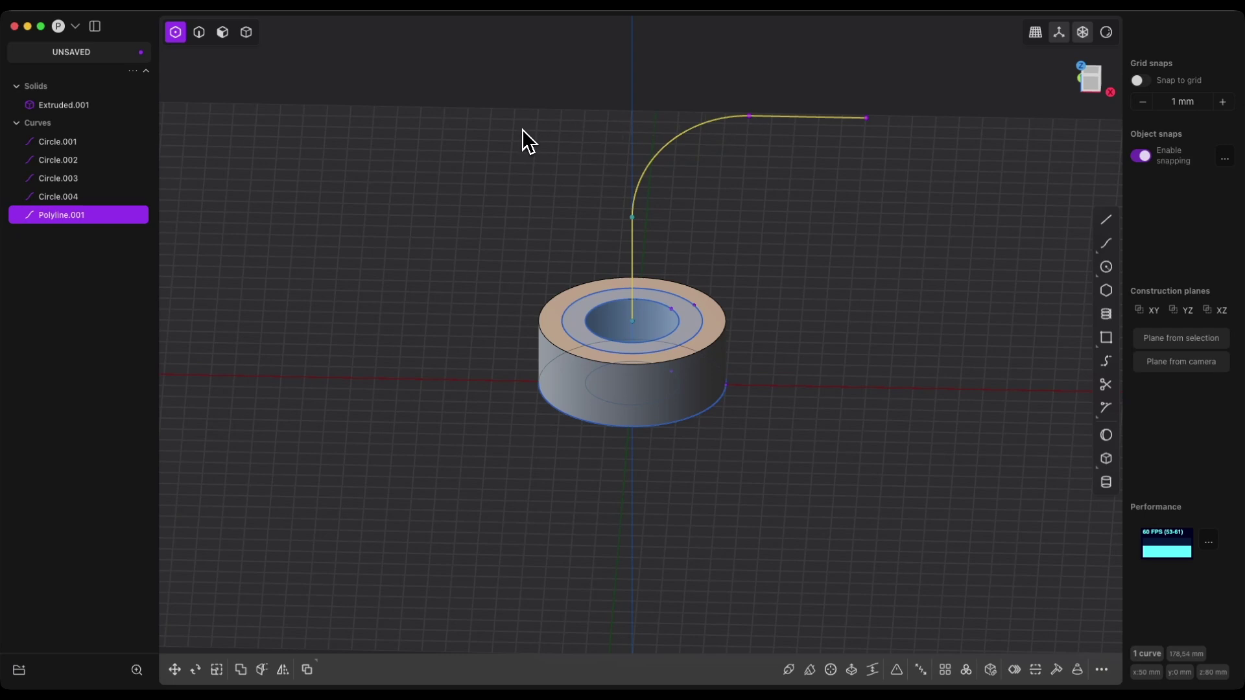
key("3")
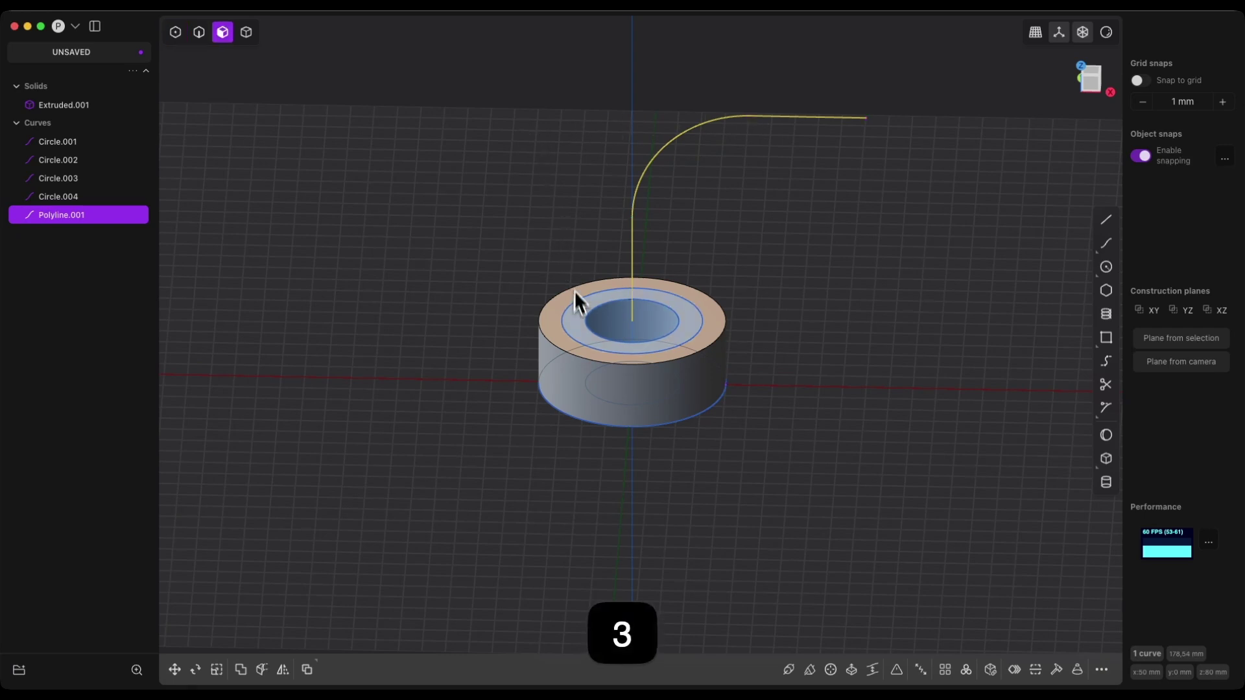
left_click(577, 317)
key("e")
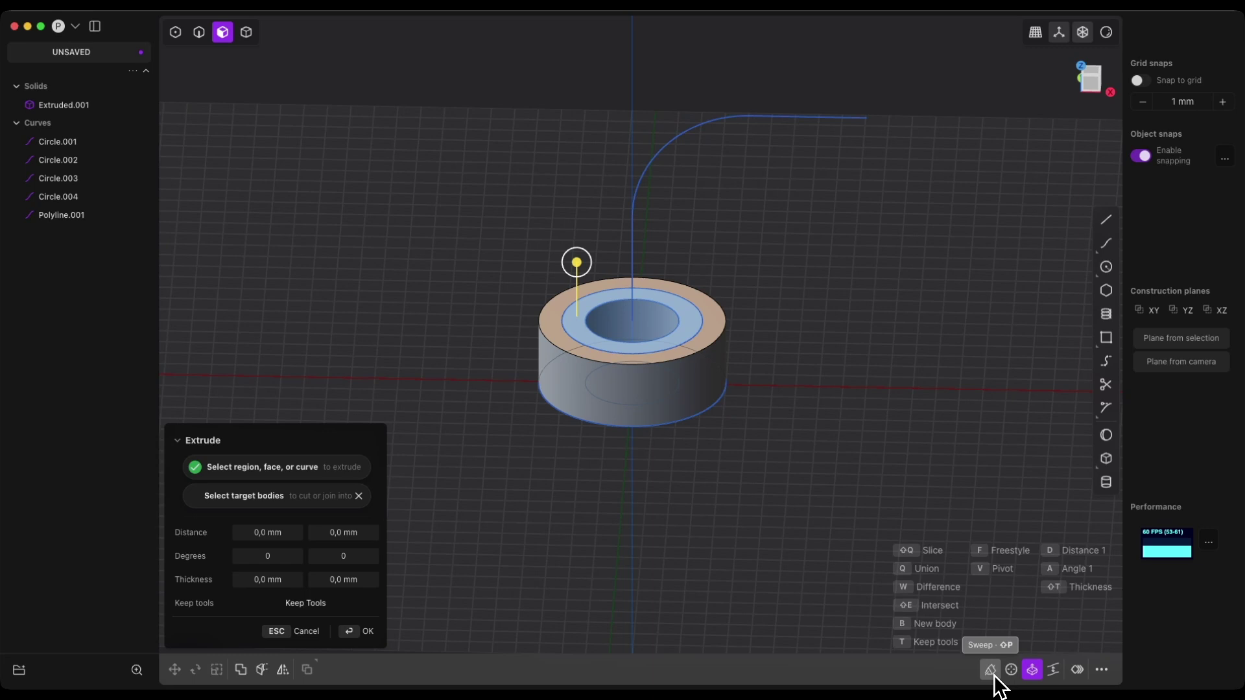
key("shift+p")
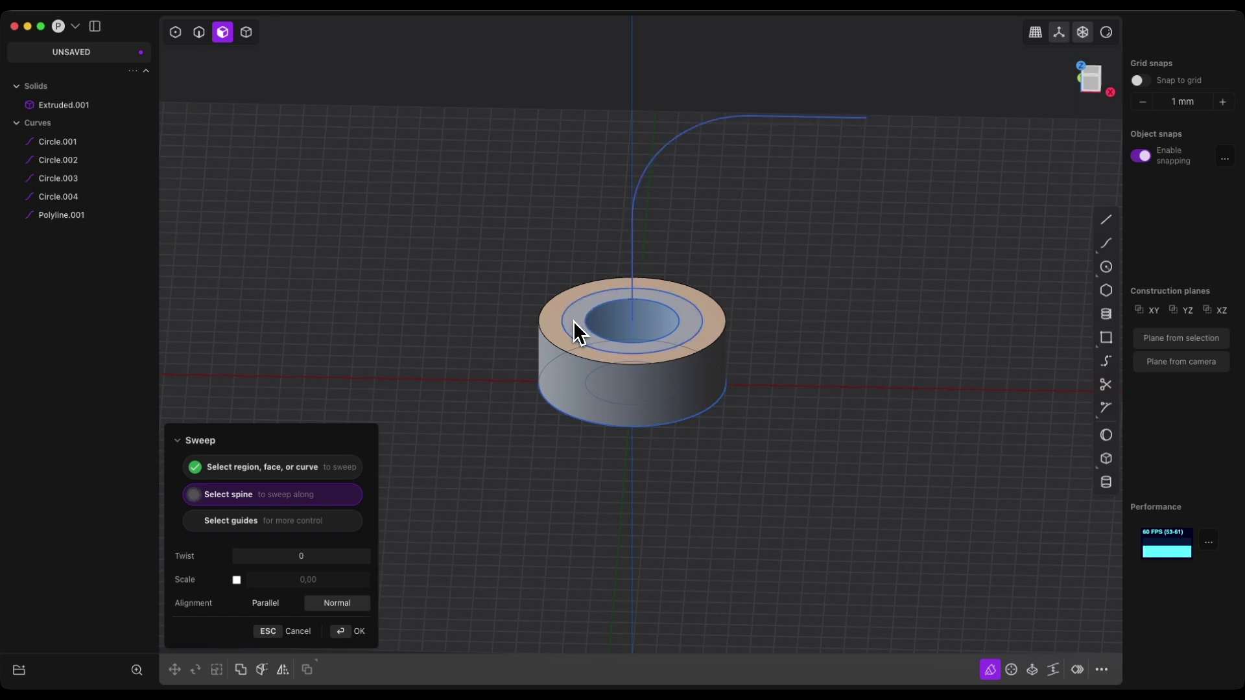
left_click(634, 269)
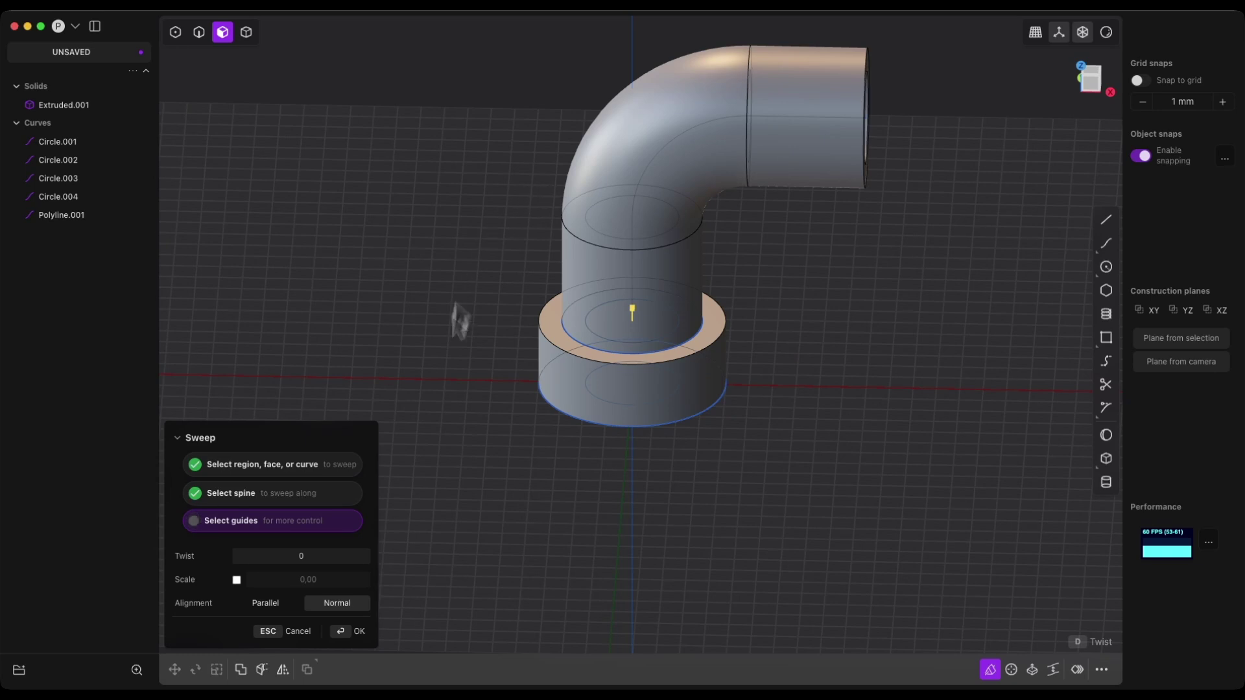
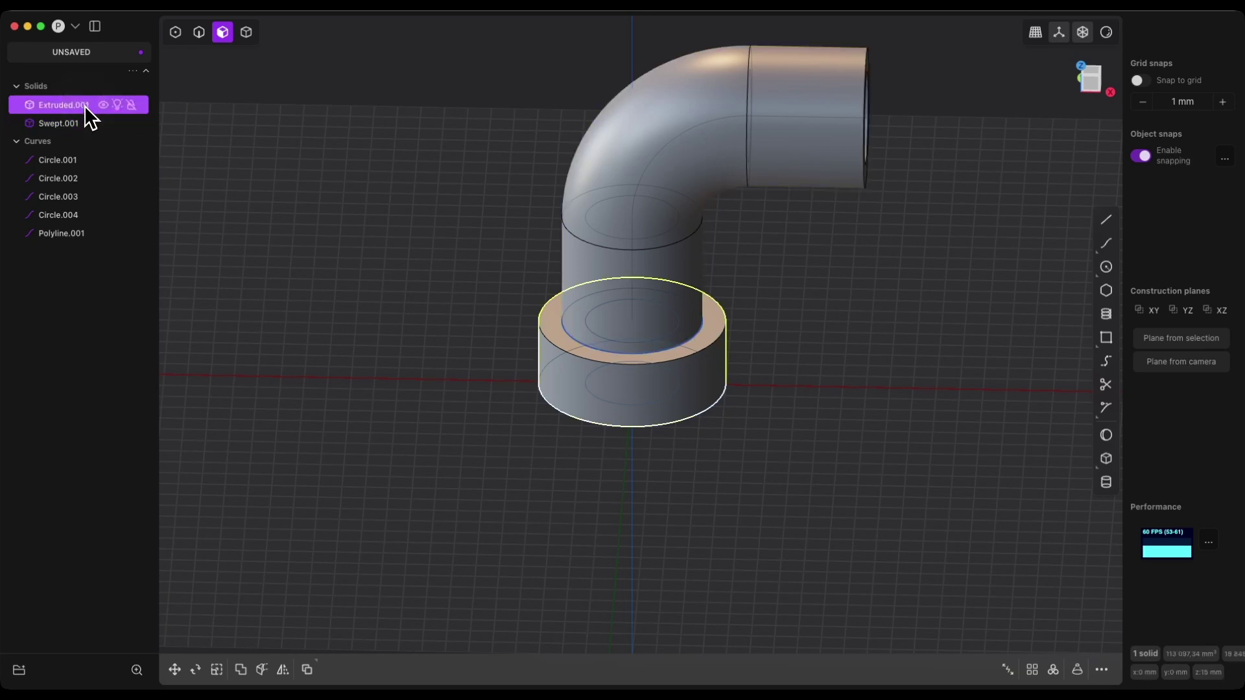
Start an Alternative Duplicate of the extruded base ring, using the centre of its top face as the reference point
left_click(78, 123)
left_click(91, 106)
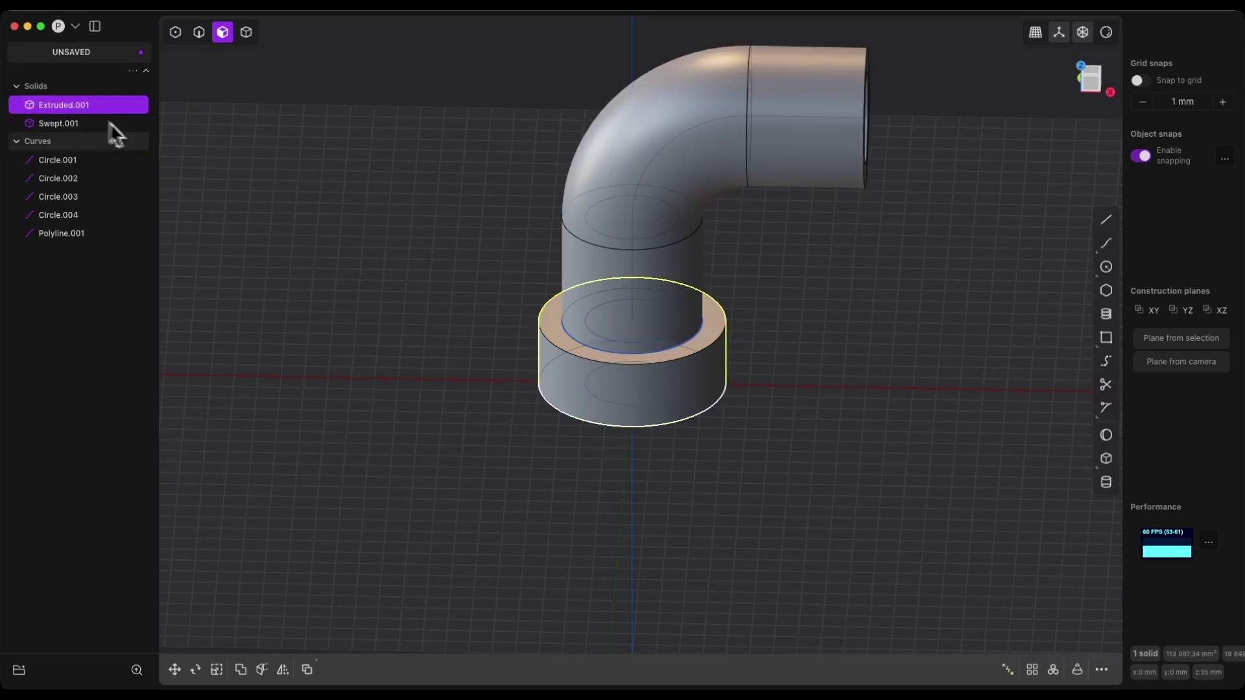
left_click(71, 128)
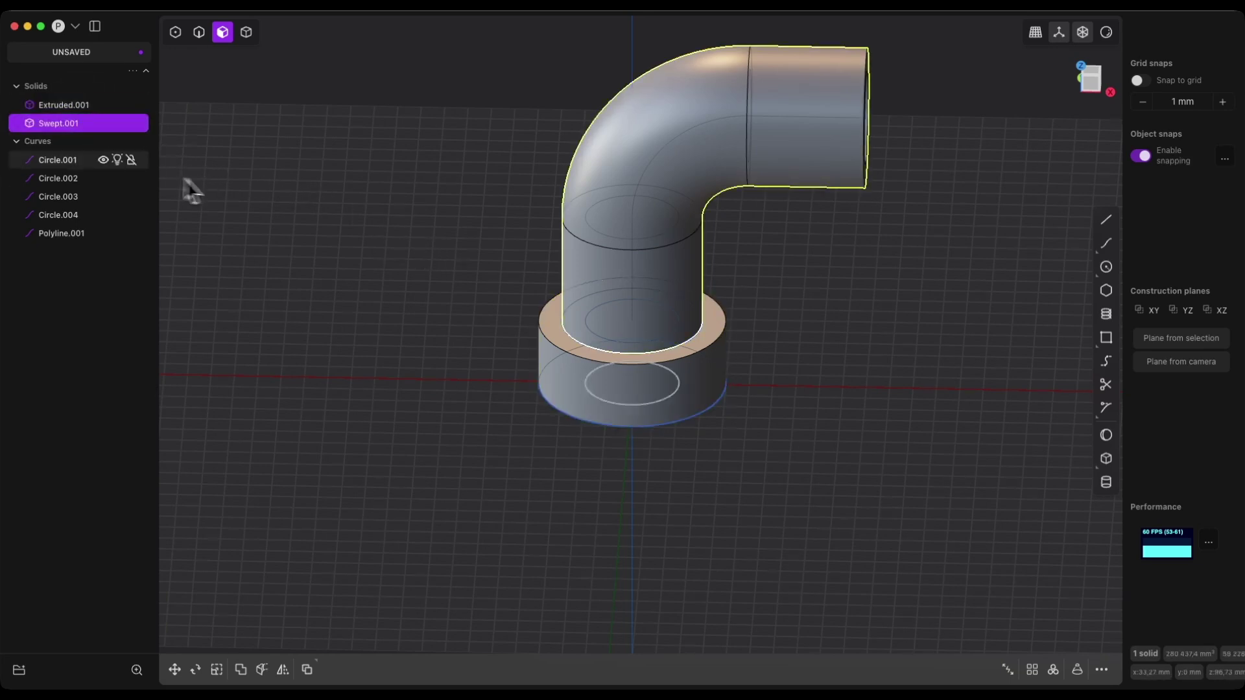
left_click(84, 105)
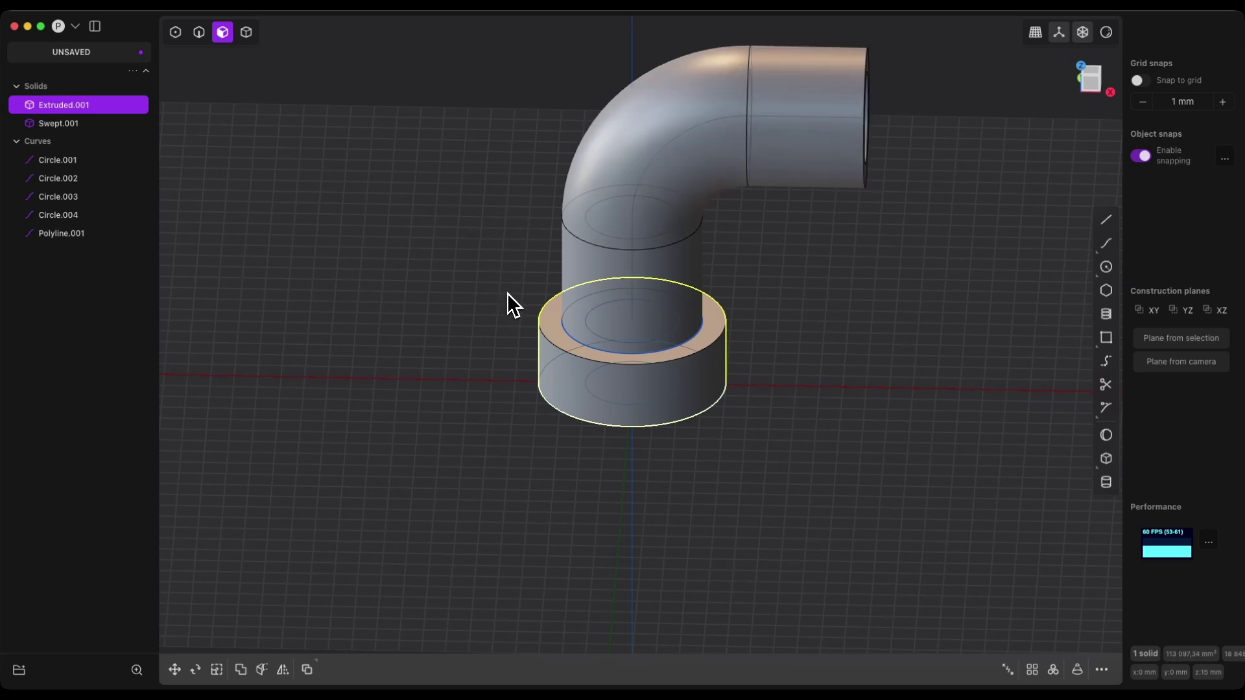
key("f")
type("alt")
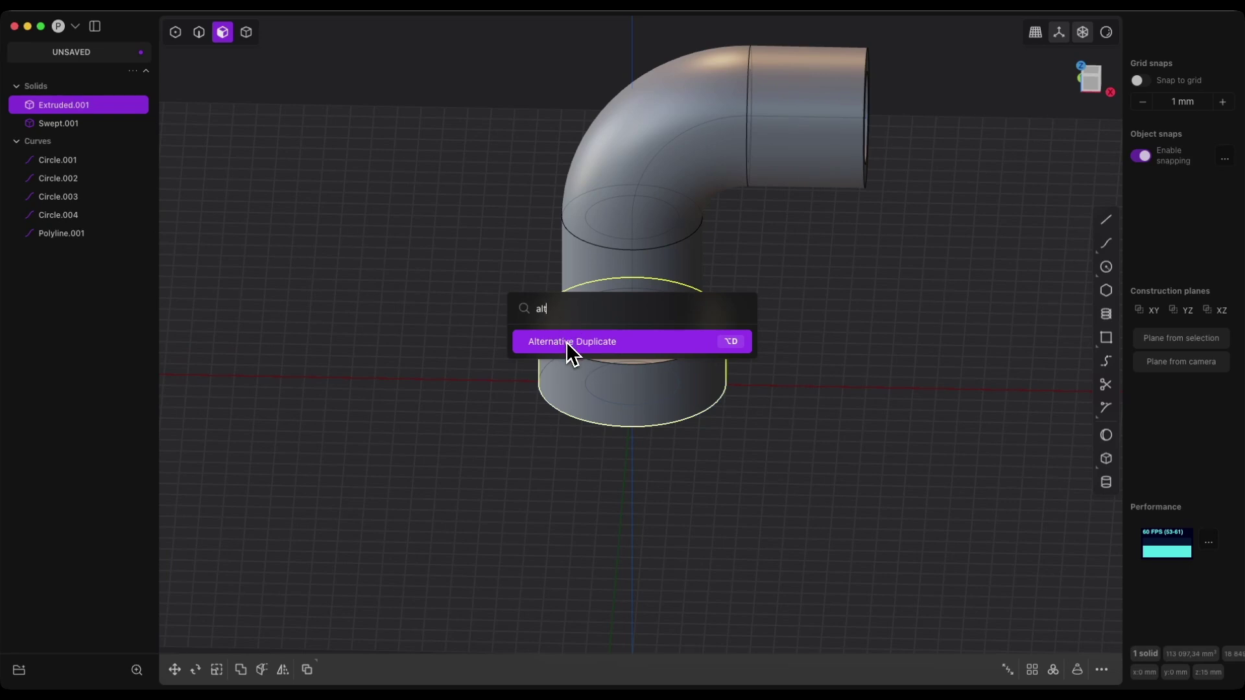
left_click(543, 340)
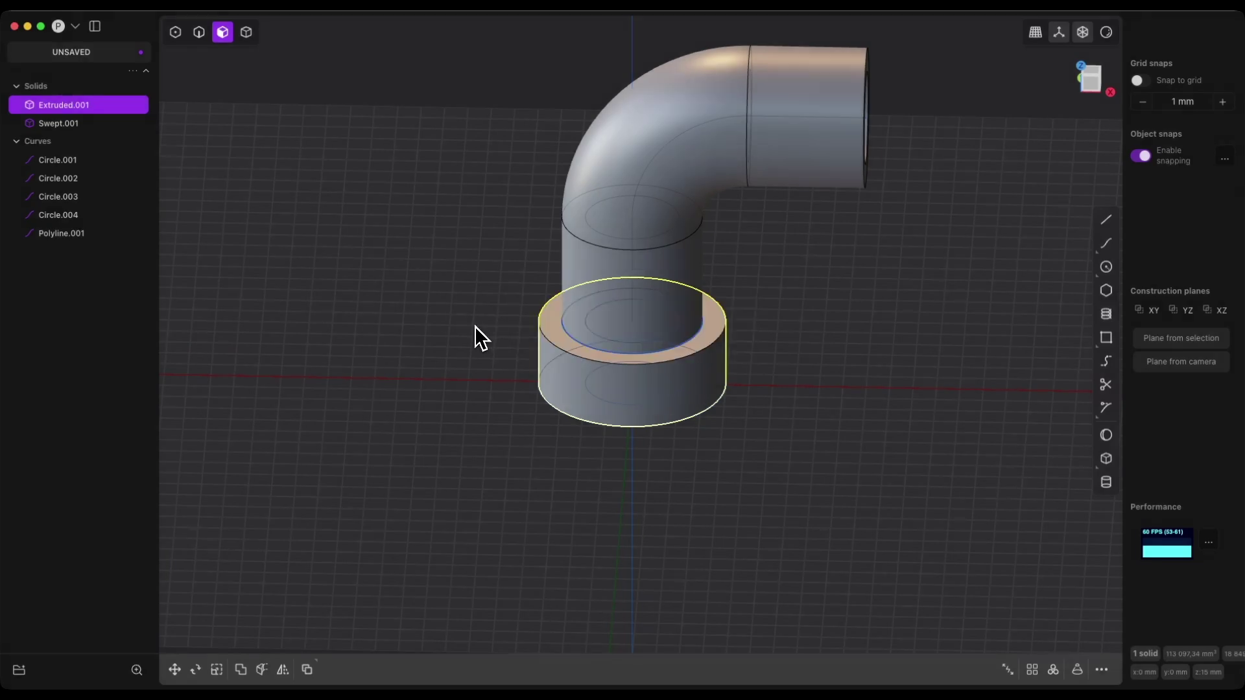
key("ctrl+d")
left_click(637, 328)
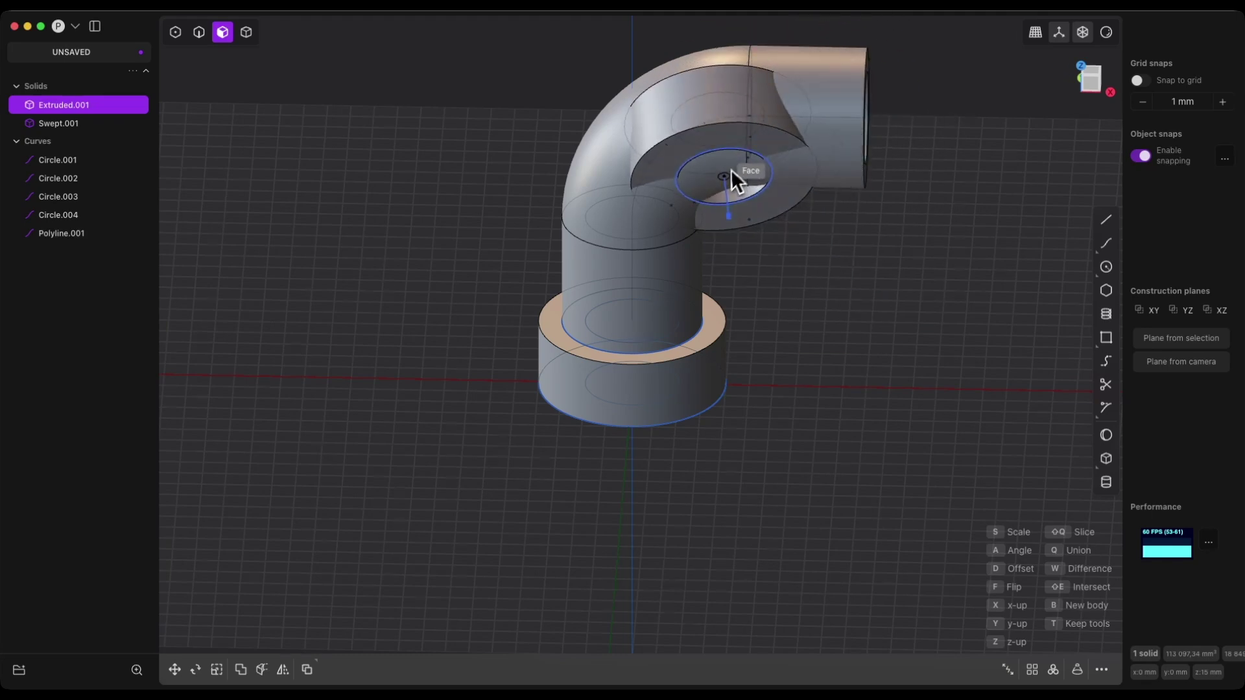
Place the ring copy at the centre of the elbow's free end, flipped to extend outward, and finish duplicating
scroll(725, 176, "down", 3)
scroll(703, 185, "left", 10)
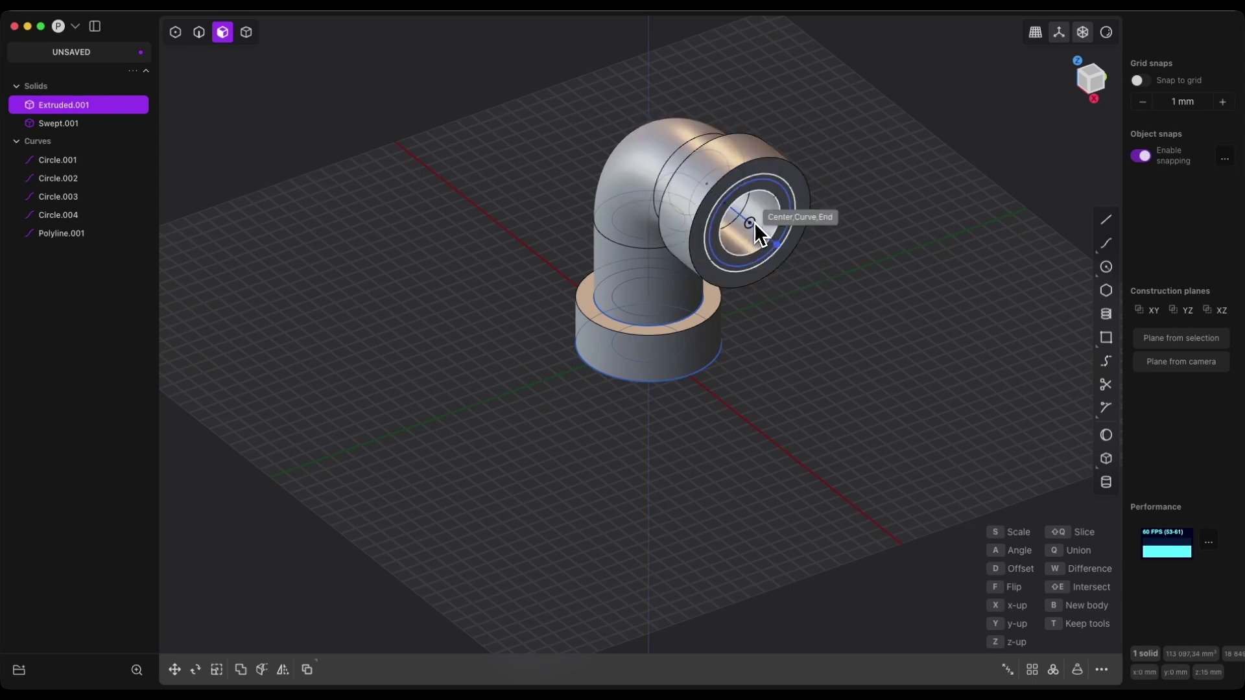
scroll(753, 223, "left", 5)
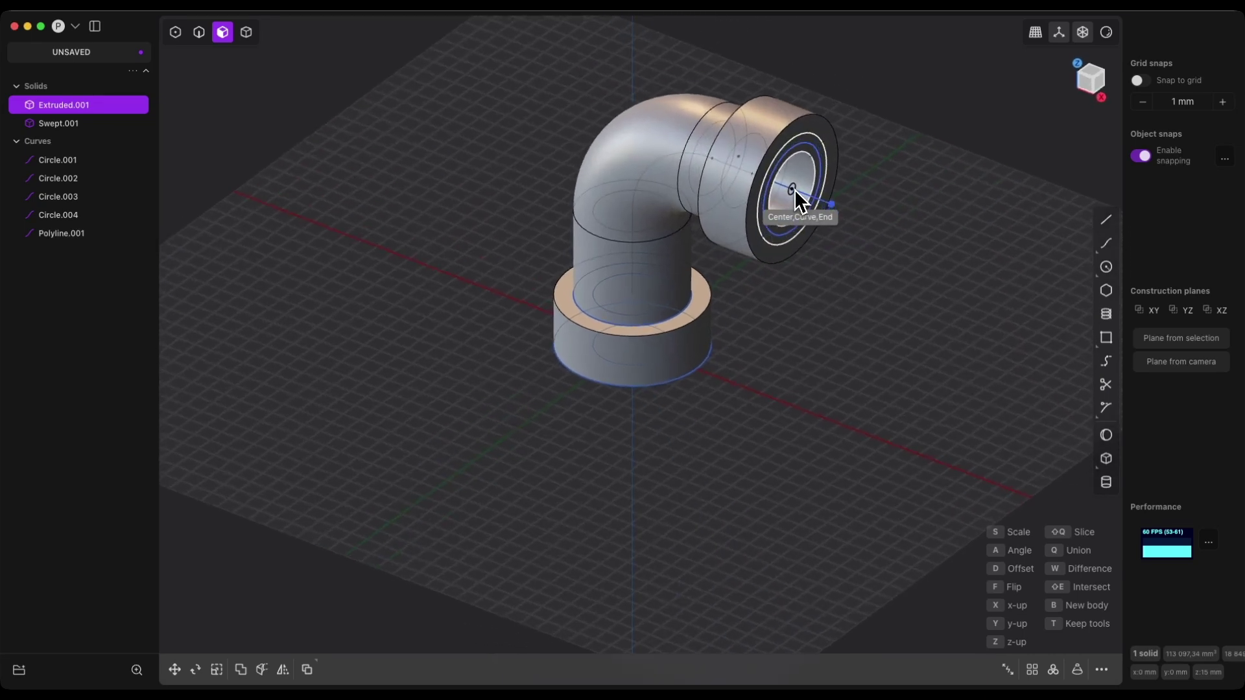
key("f")
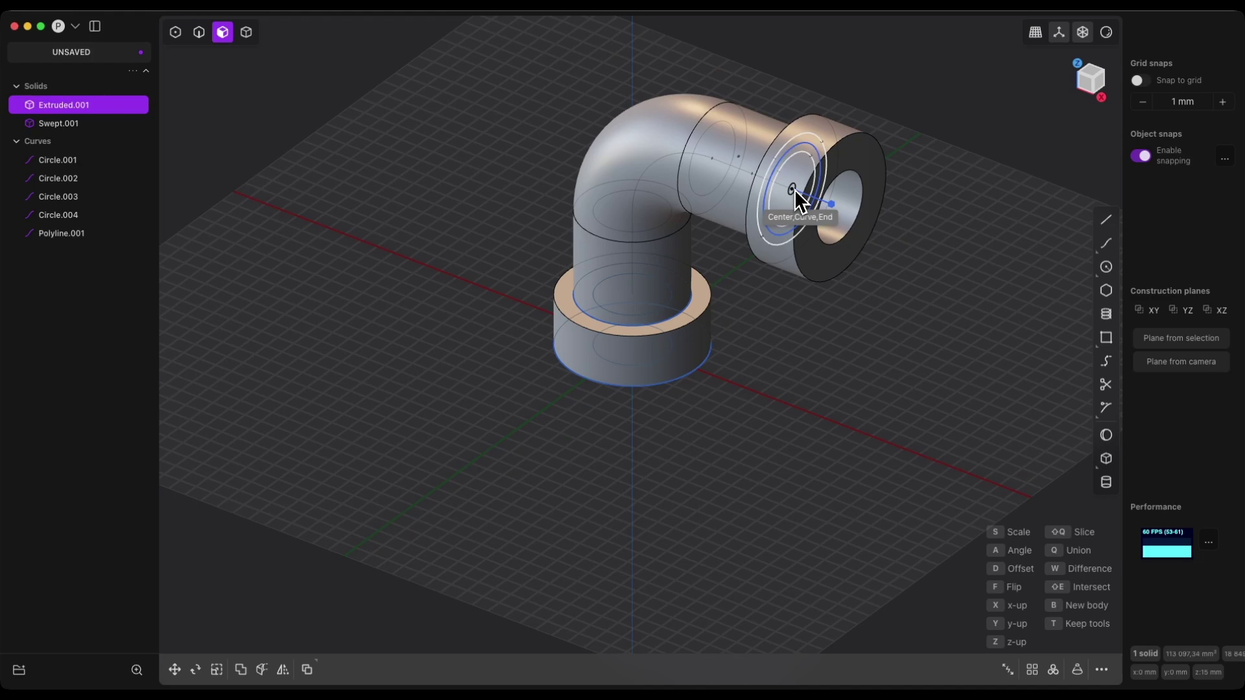
left_click(802, 202)
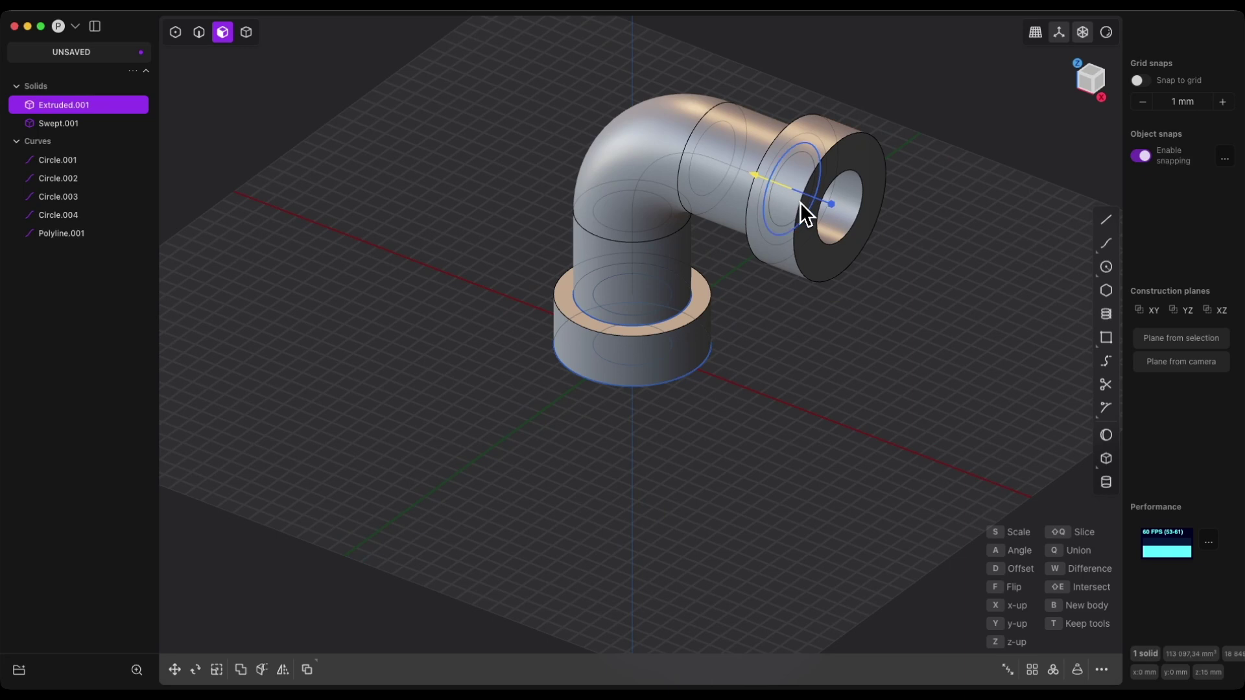
left_click(737, 289)
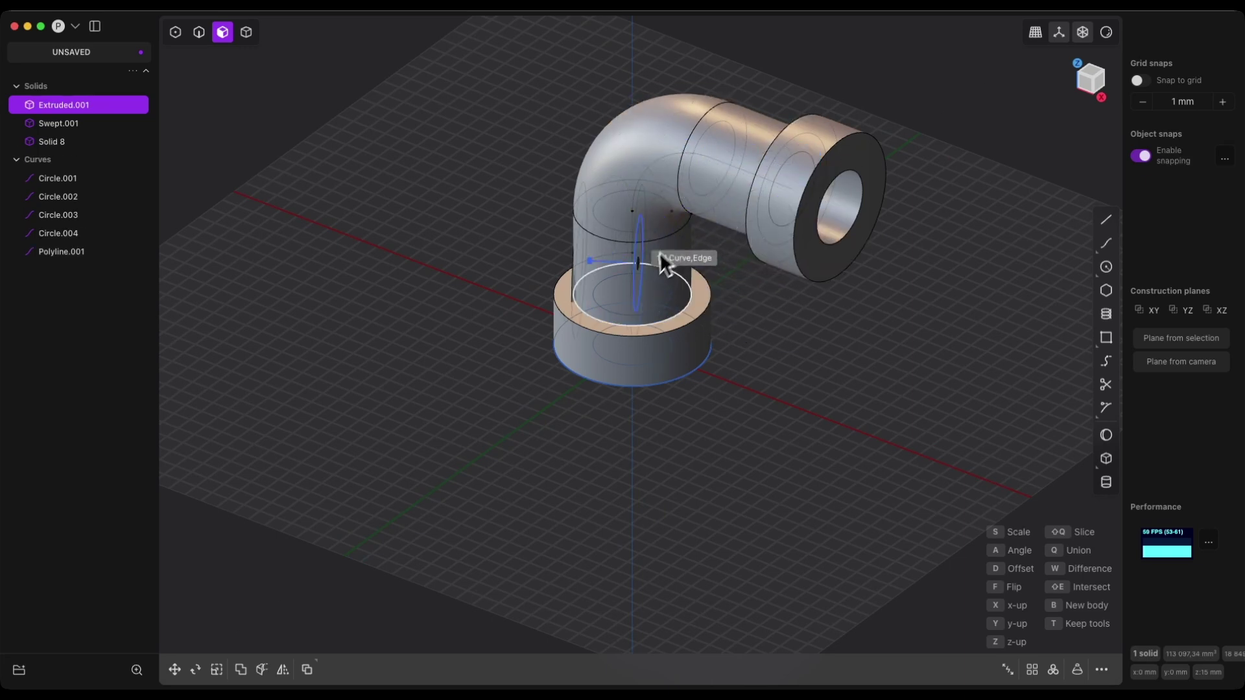
key("Escape")
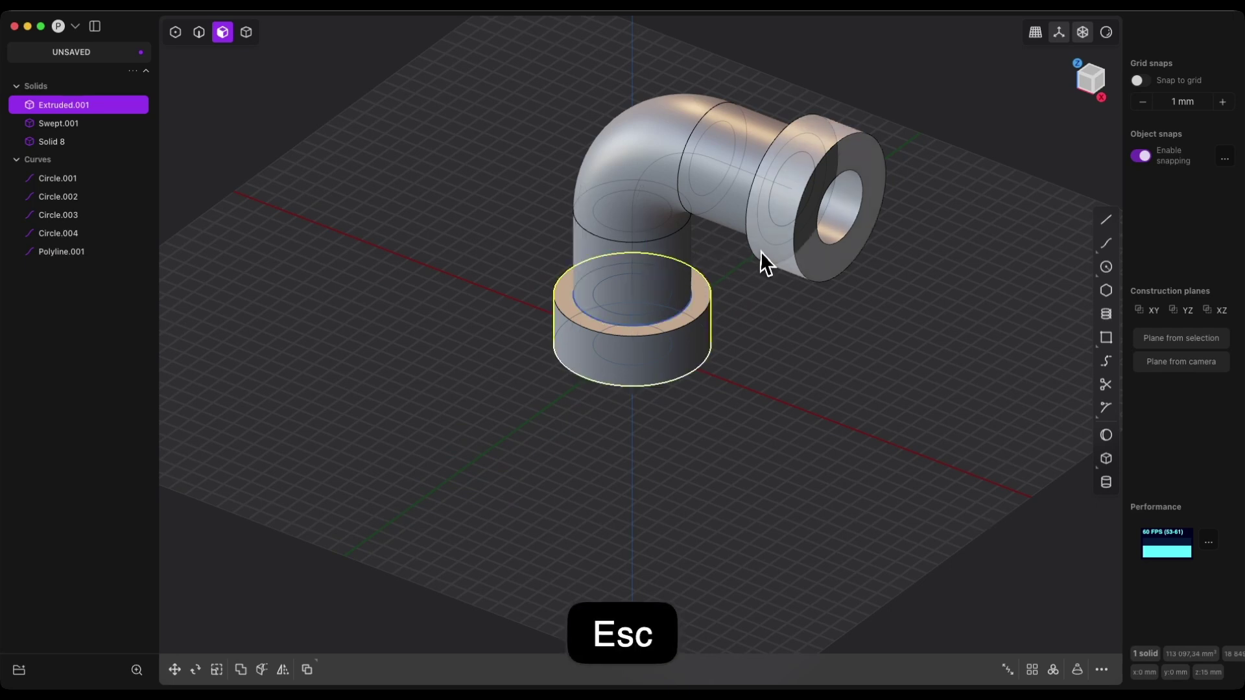
Join the base ring, the swept pipe and the end ring into one solid with a Boolean union
middle_click_drag(758, 250, 668, 240)
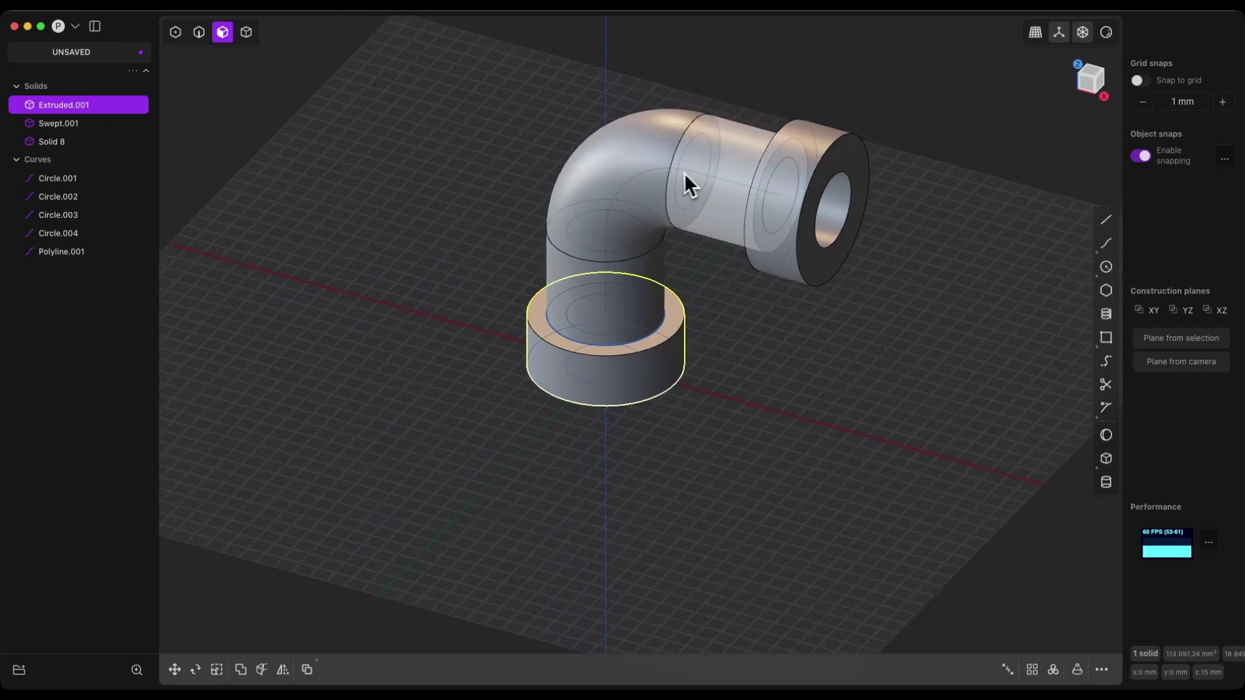
scroll(656, 309, "down", 3)
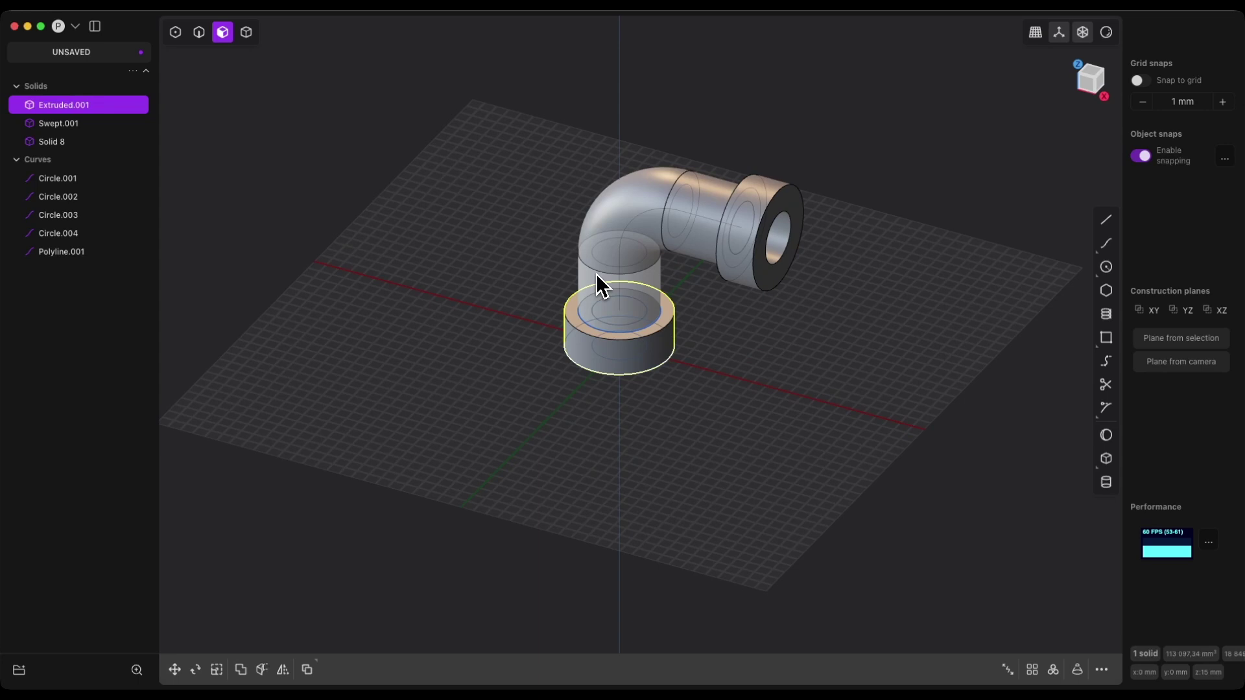
key("4")
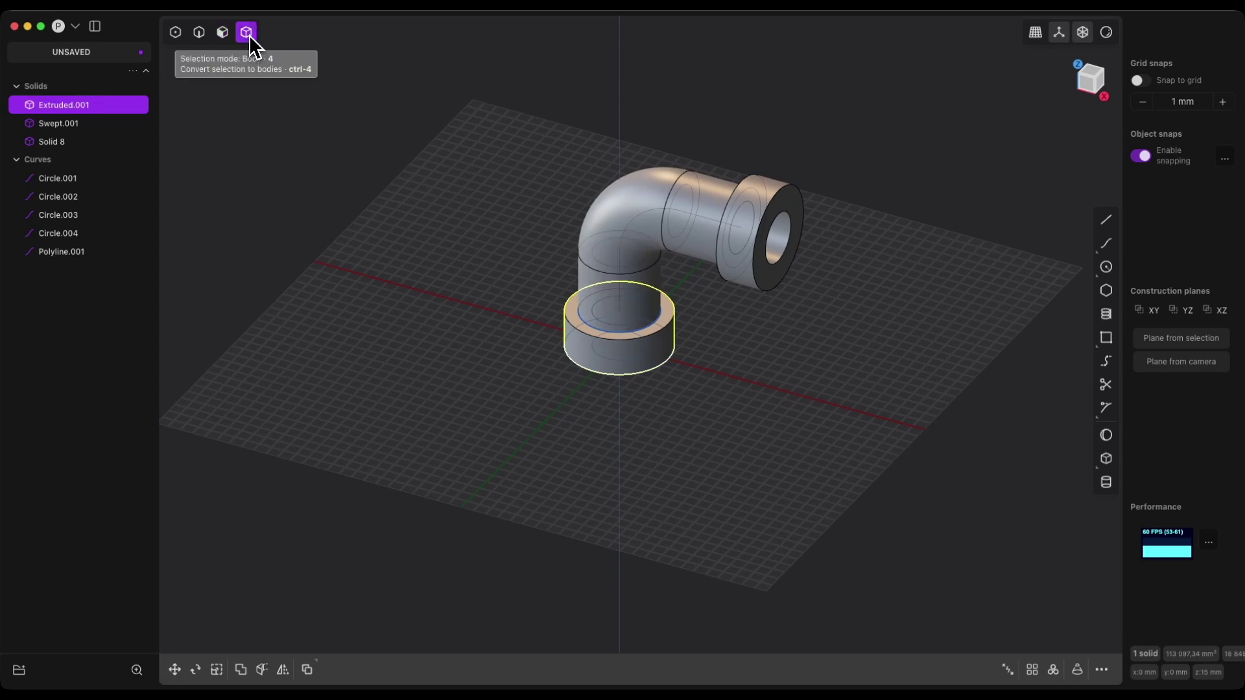
left_click_drag(441, 130, 854, 423)
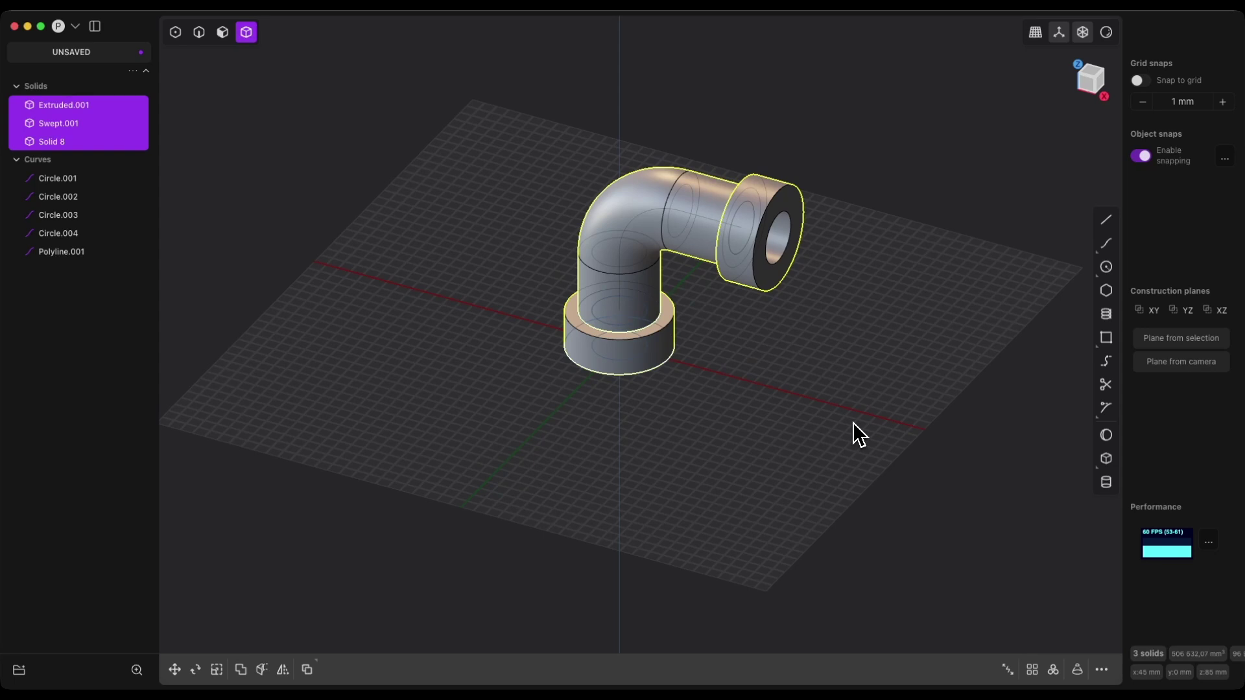
key("q")
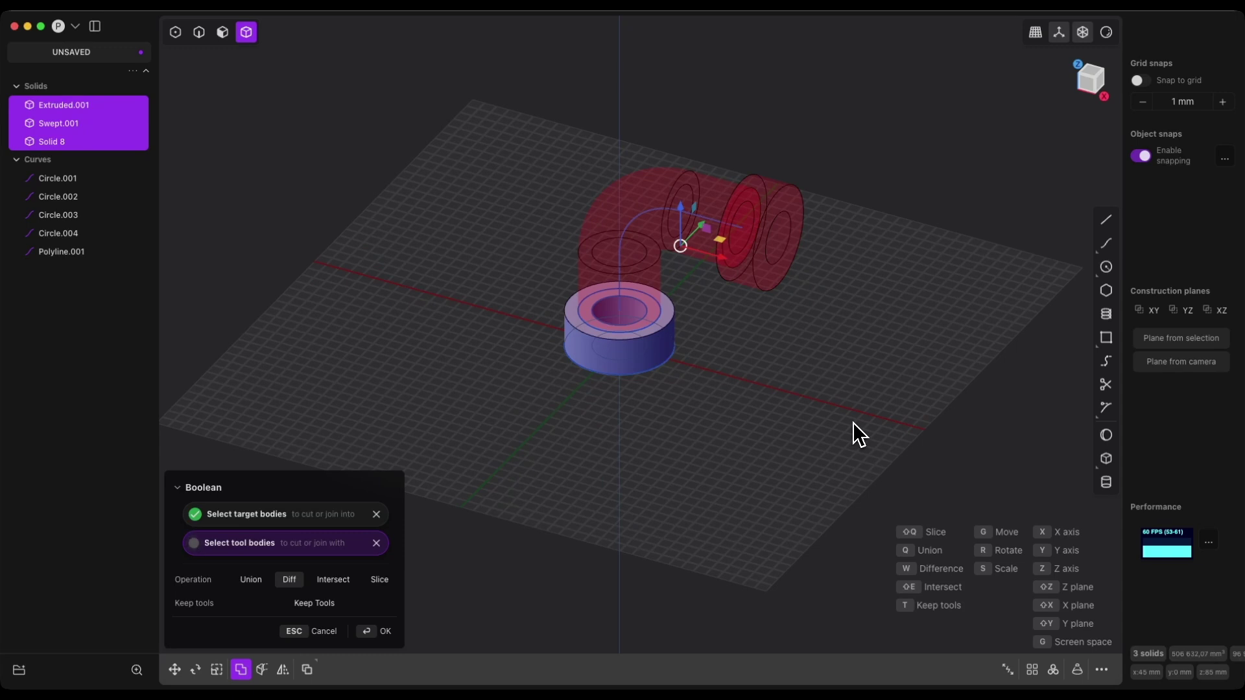
key("q")
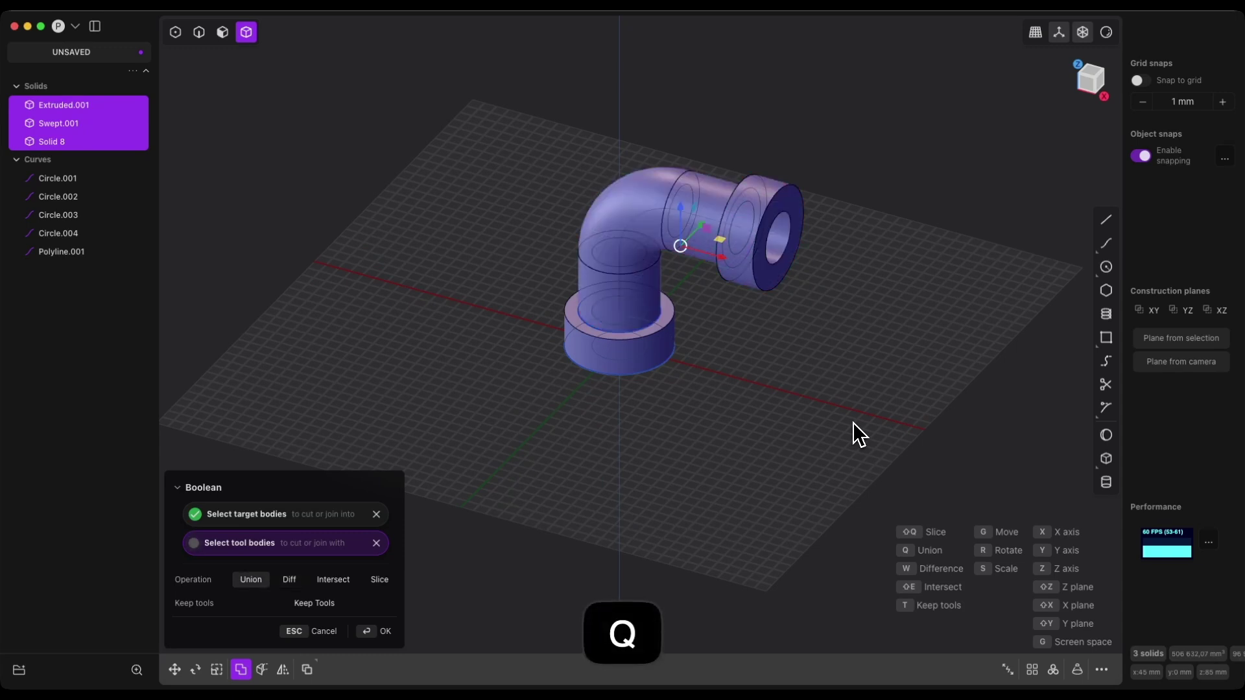
key("Return")
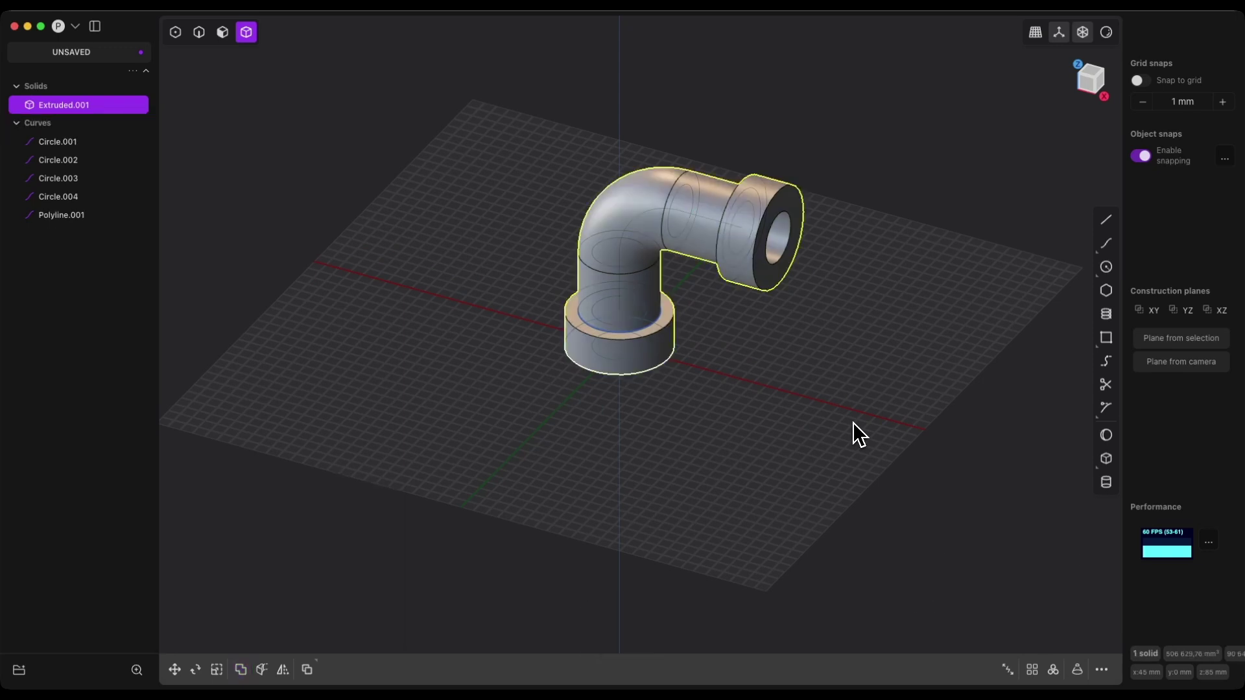
Duplicate the united elbow and move the copy about 102 mm along negative X and 171 mm along negative Y
scroll(661, 243, "up", 3)
scroll(662, 242, "up", 2)
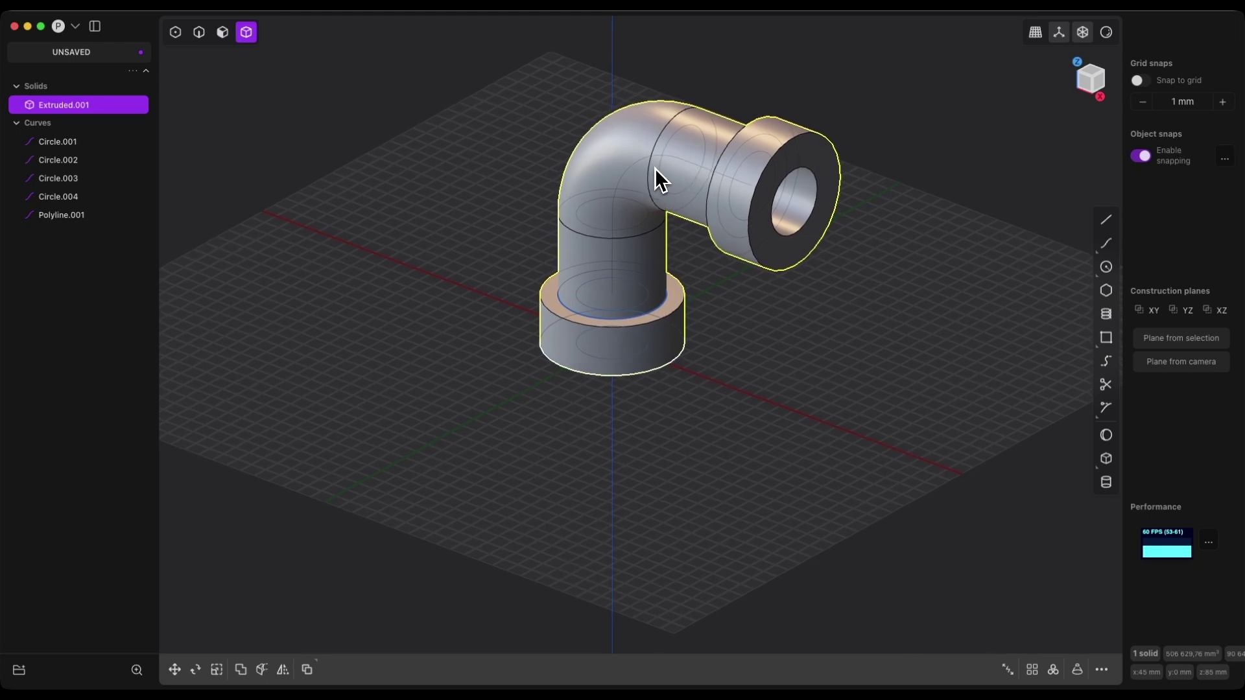
key("ctrl+c")
key("ctrl+v")
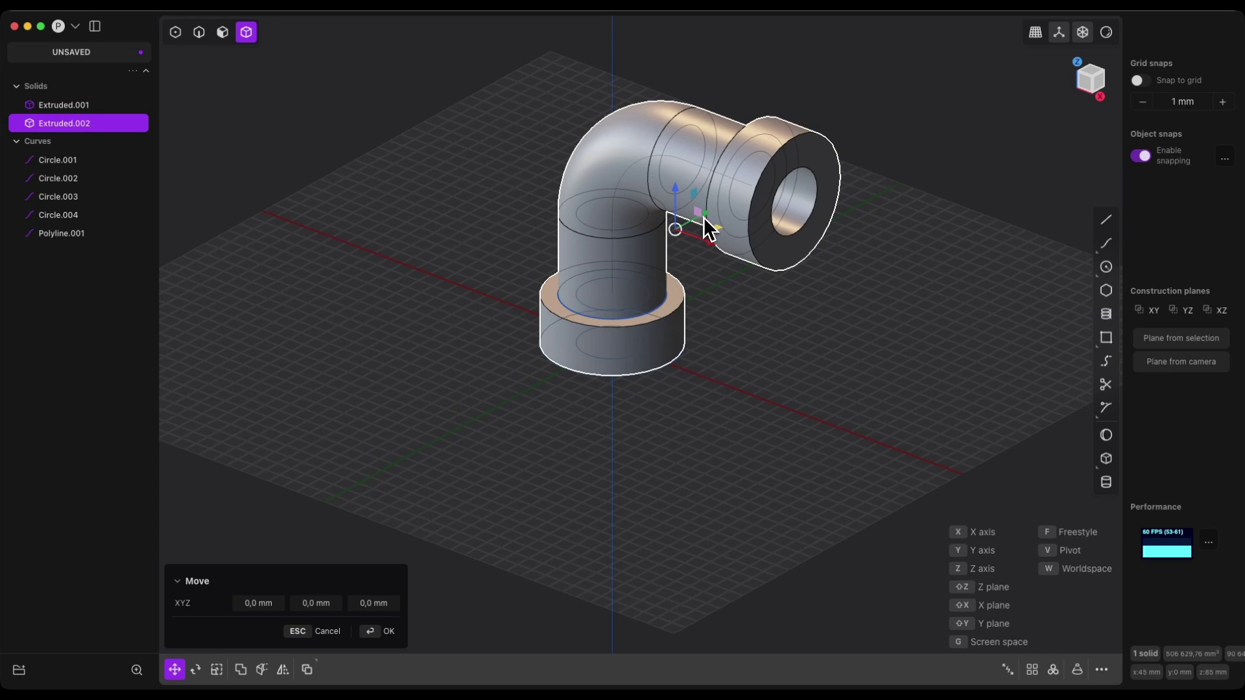
left_click_drag(691, 225, 400, 299)
left_click(382, 631)
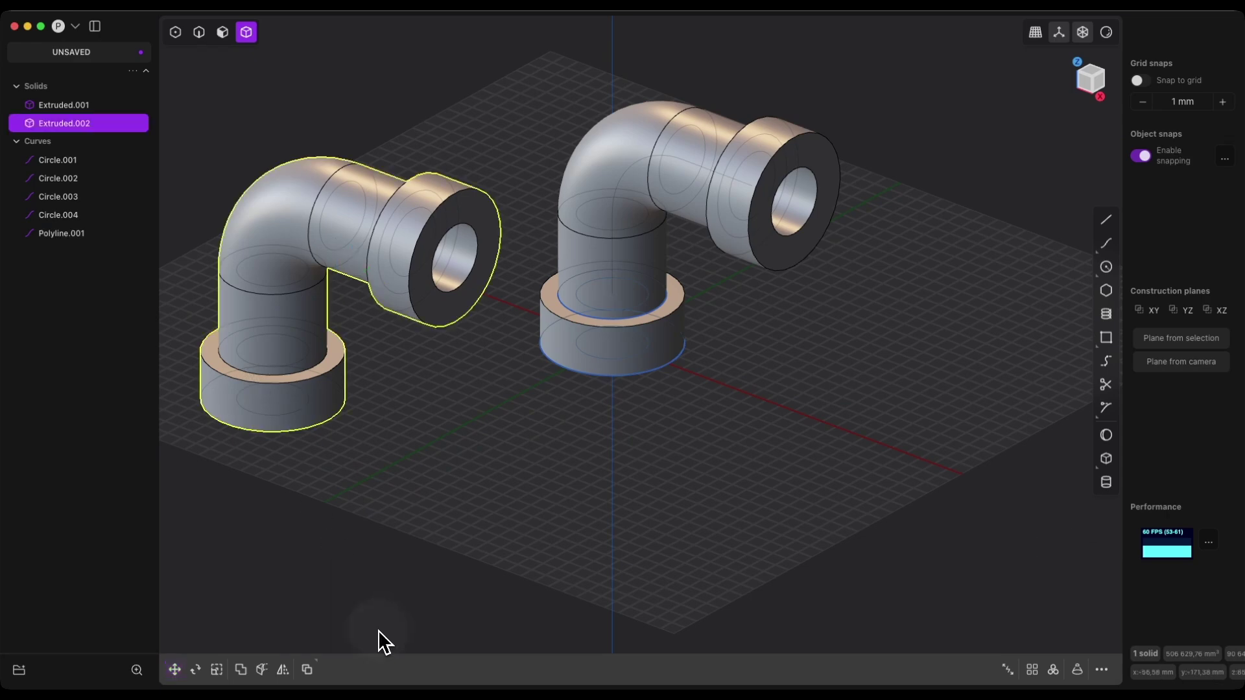
Hide the duplicated elbow and all the construction curves, leaving only the original elbow visible
left_click(103, 123)
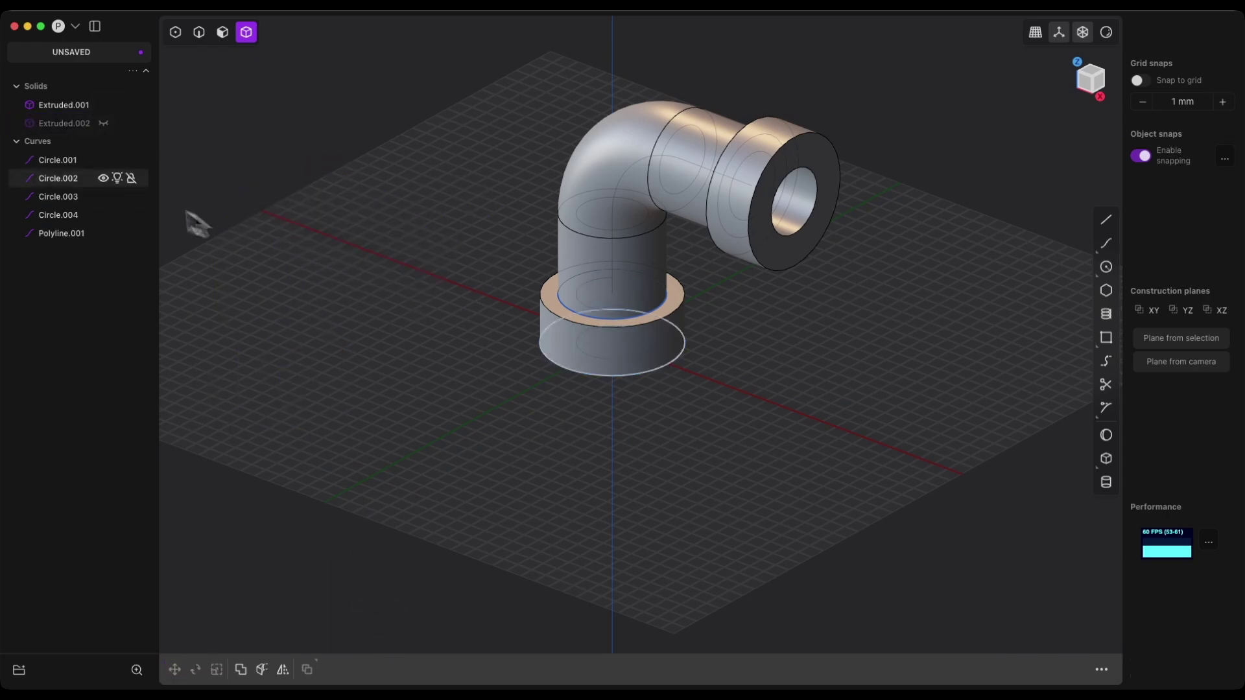
left_click(76, 145)
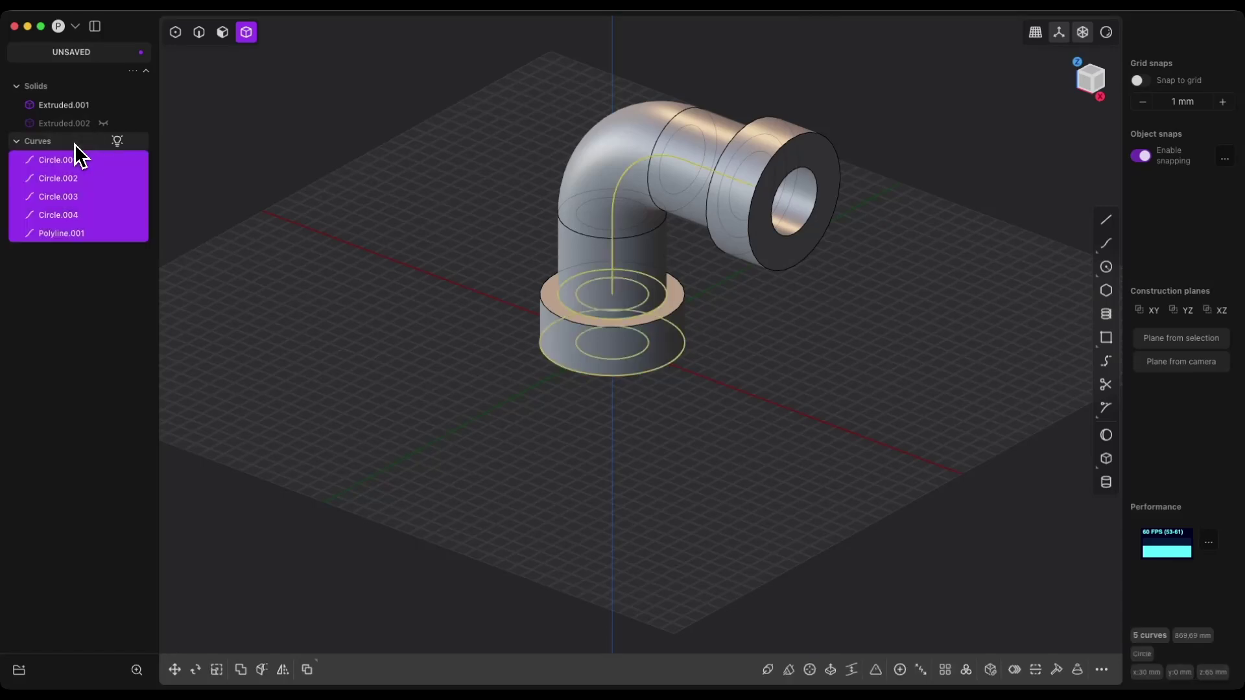
left_click(104, 160)
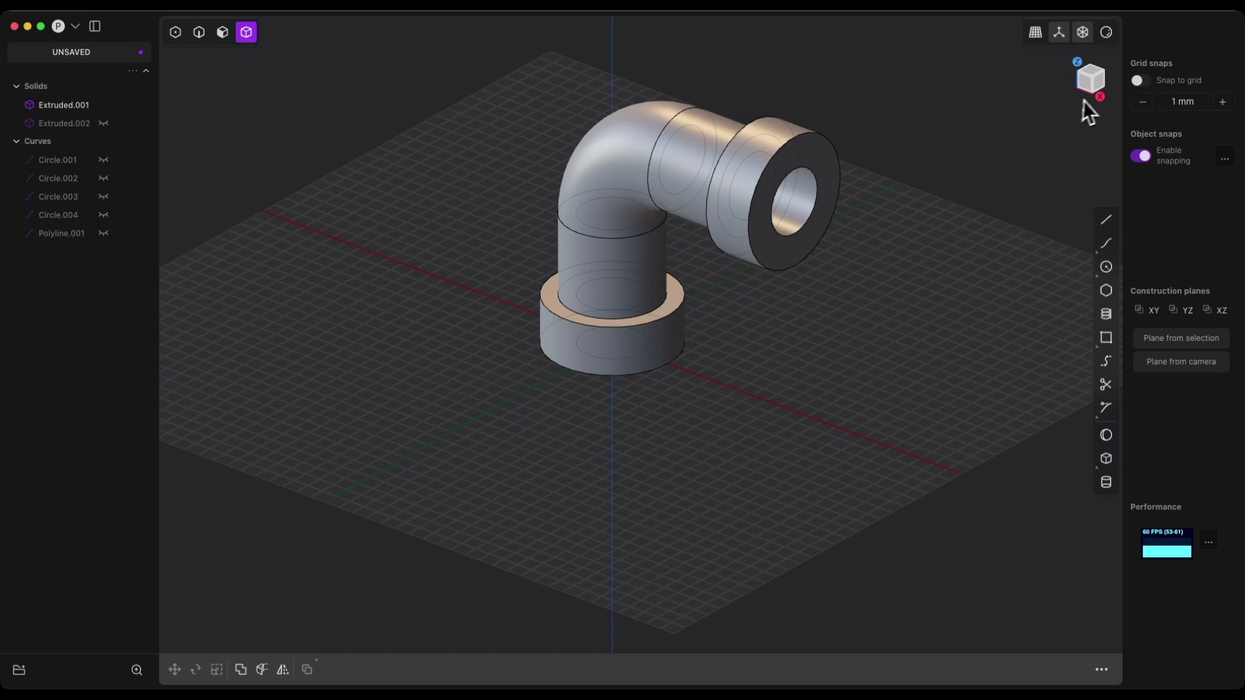
In the Right view, draw a vertical line about 223 mm long through the centre of the elbow
left_click(1100, 86)
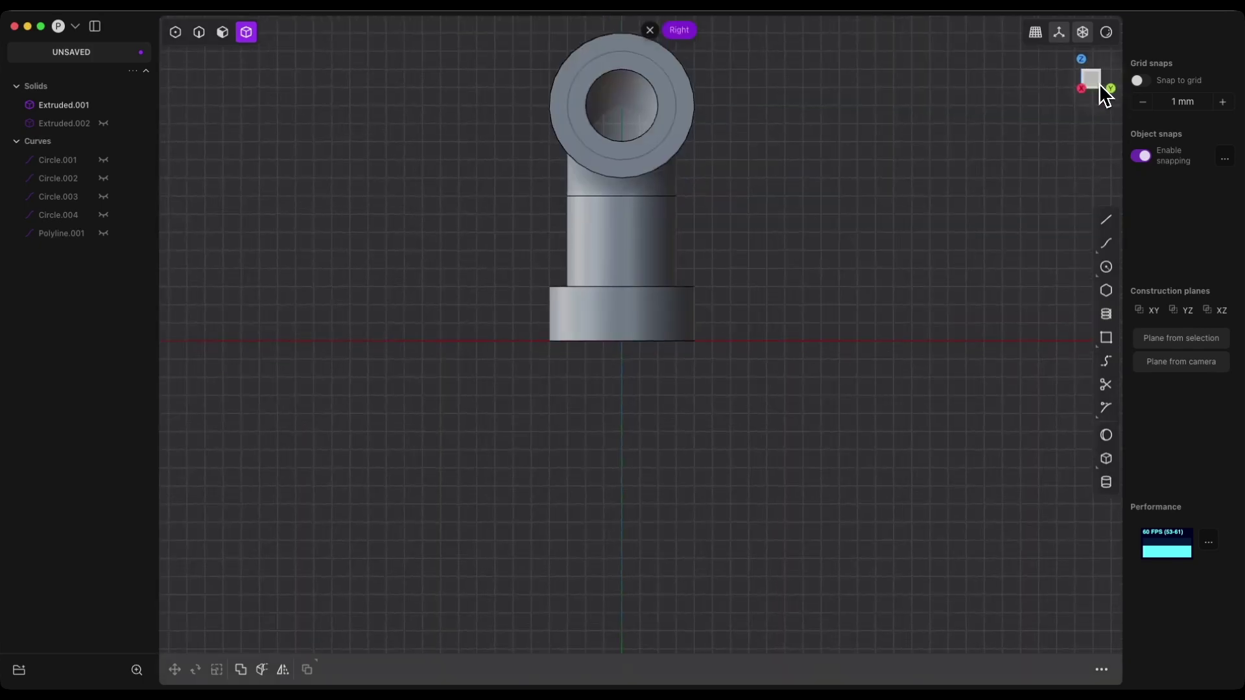
left_click(1106, 220)
left_click(603, 106)
left_click(600, 373)
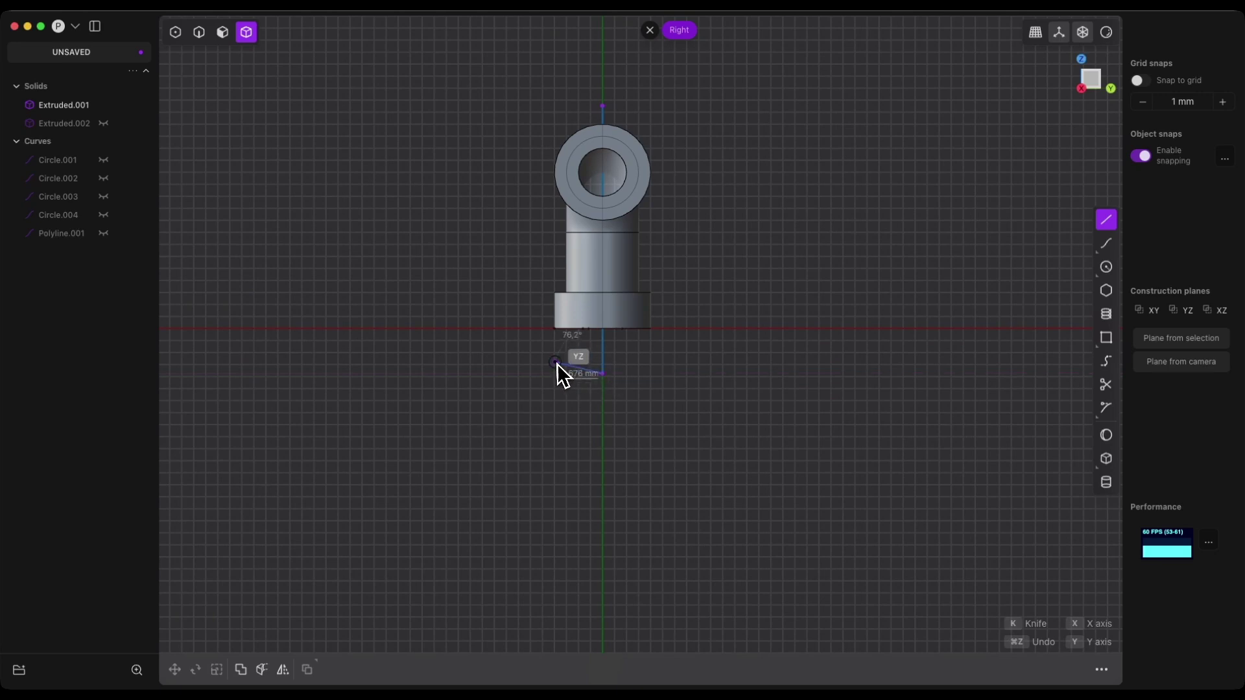
key("Escape")
left_click(650, 30)
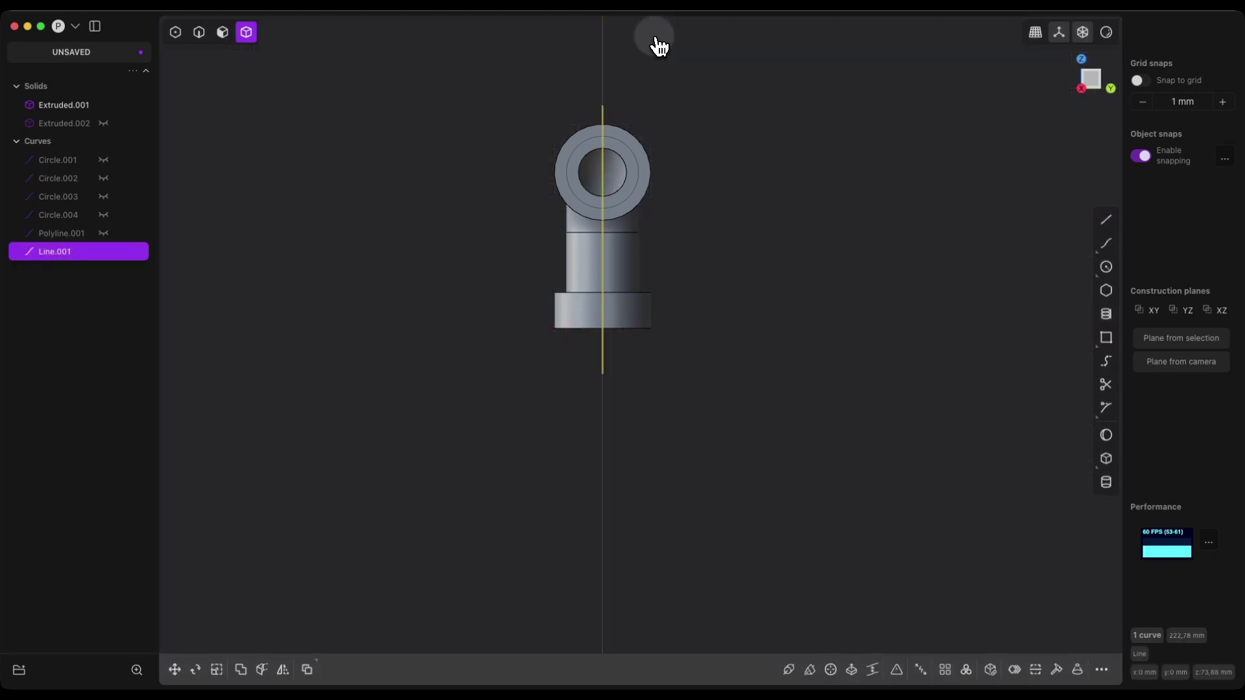
Cut the original elbow in half lengthwise, using the vertical line as the cutter
left_click(632, 224)
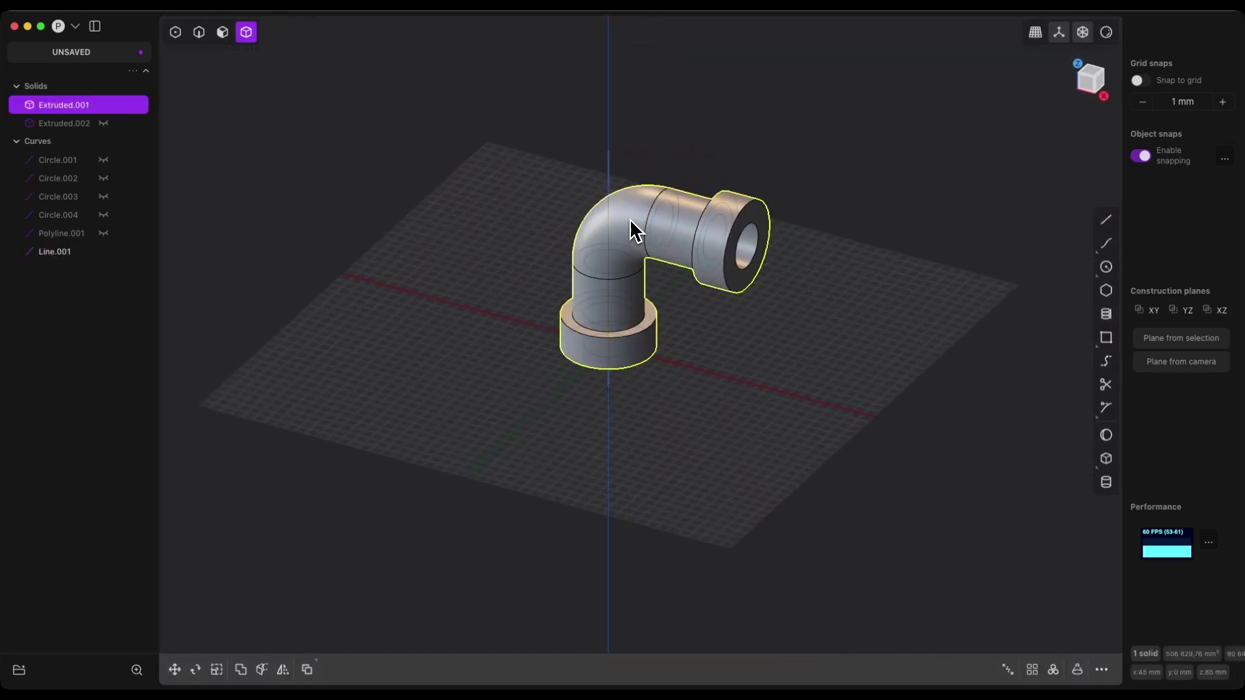
key("c")
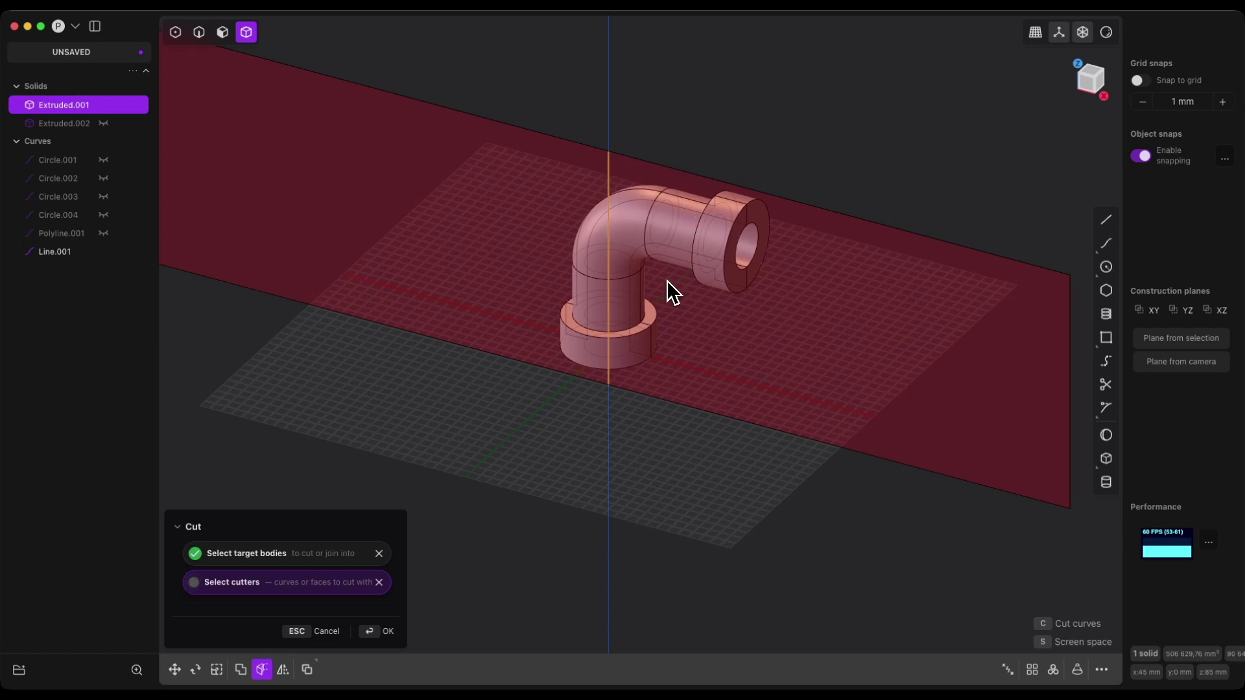
left_click(390, 631)
middle_click_drag(673, 367, 691, 263)
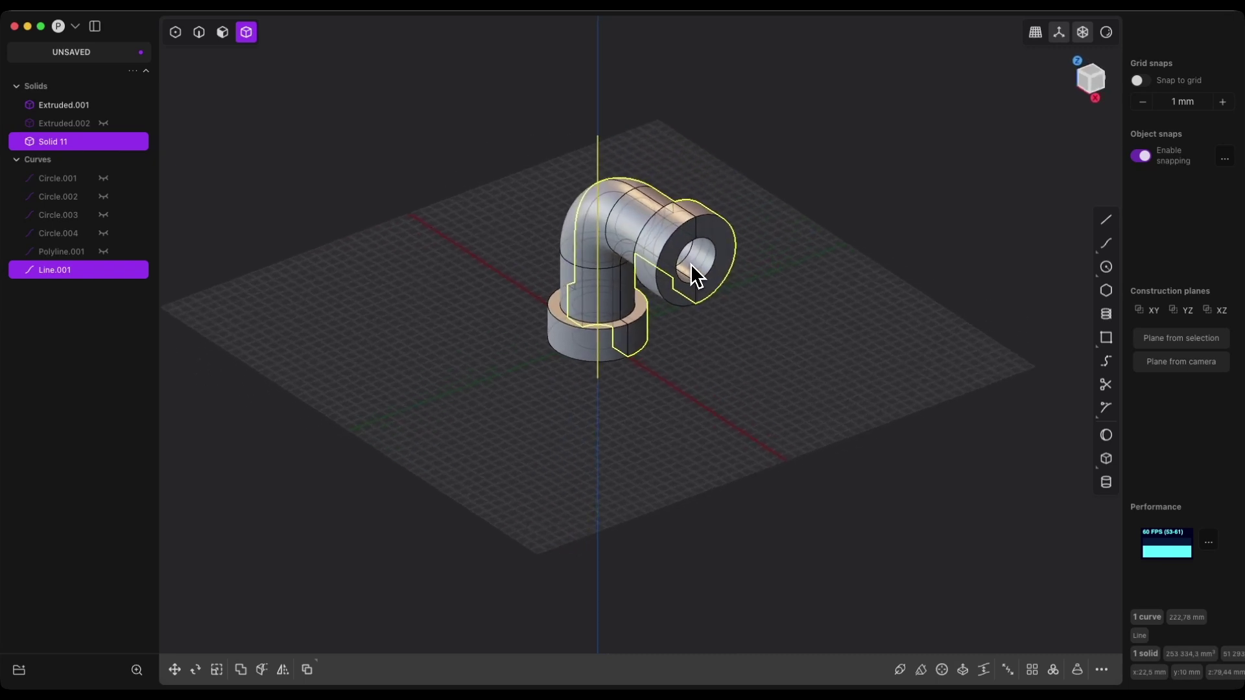
Move the separated elbow half and the cutting line about 93 mm along Y
key("g")
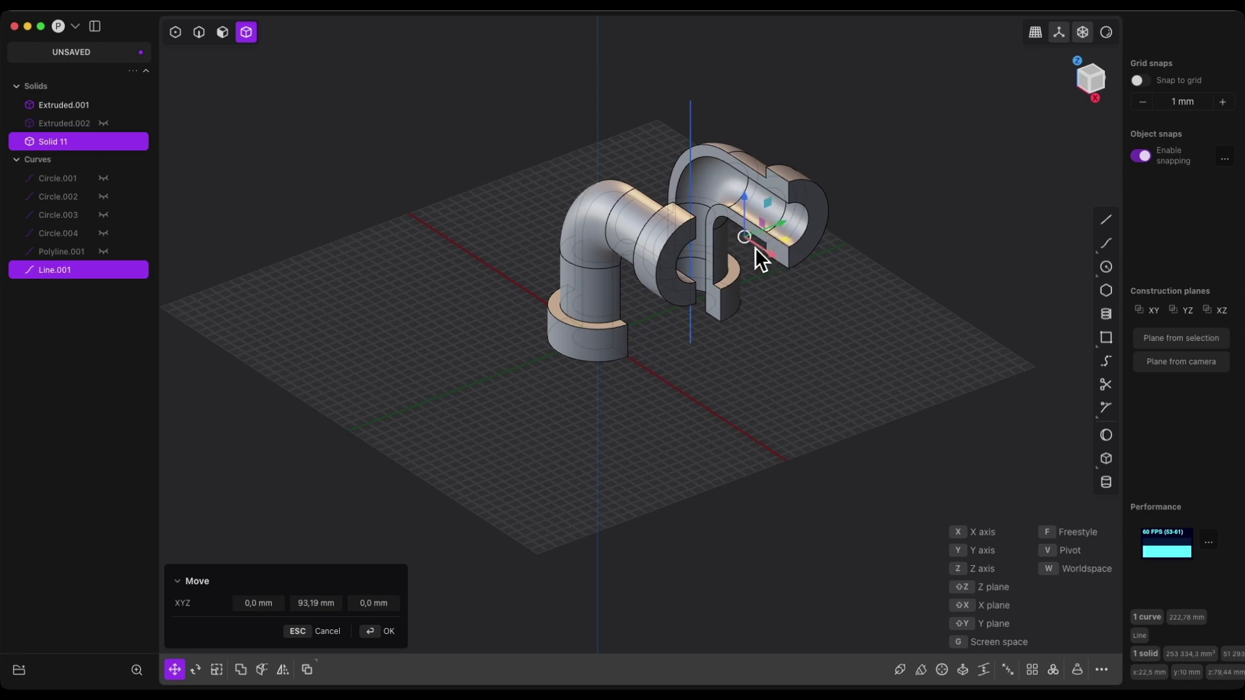
left_click(393, 632)
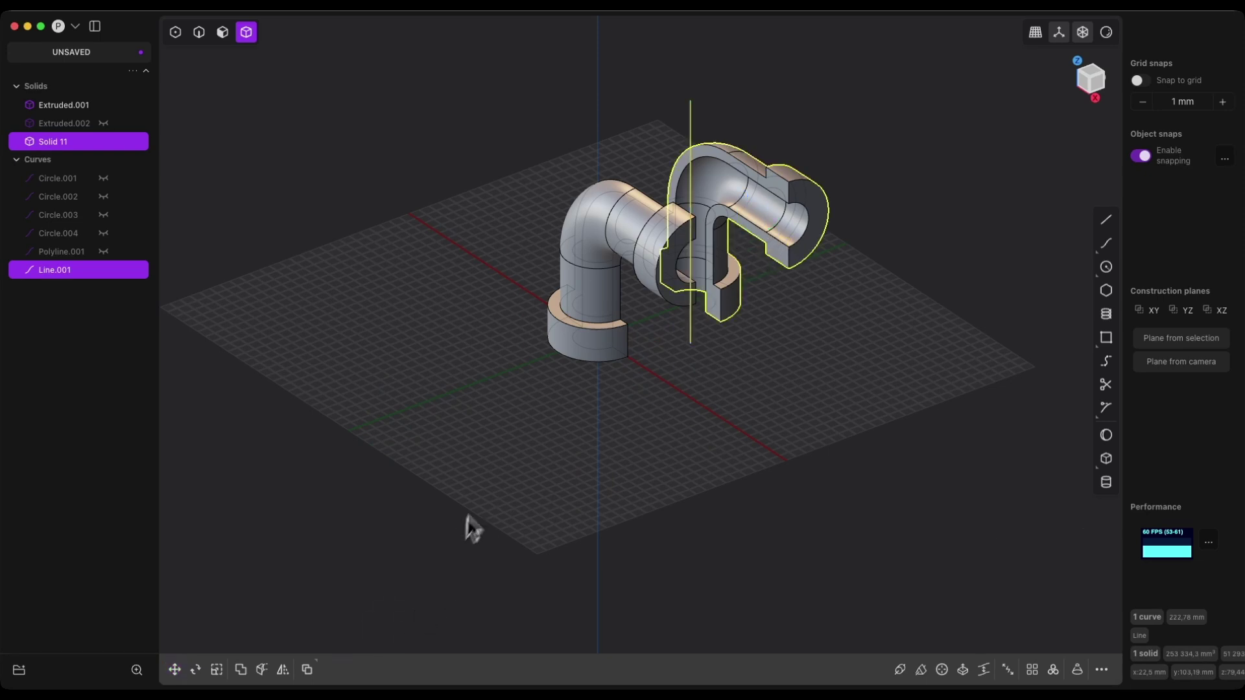
left_click(522, 481)
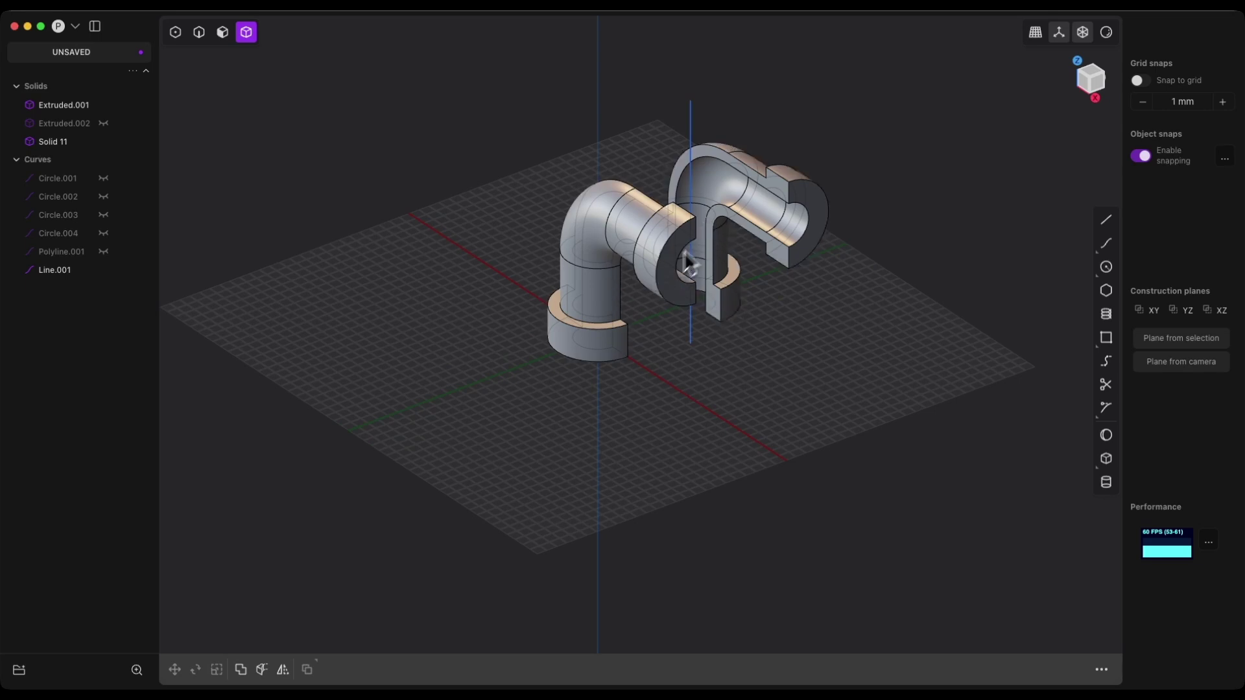
Hide the cutting line and show the duplicated whole elbow again
left_click(105, 271)
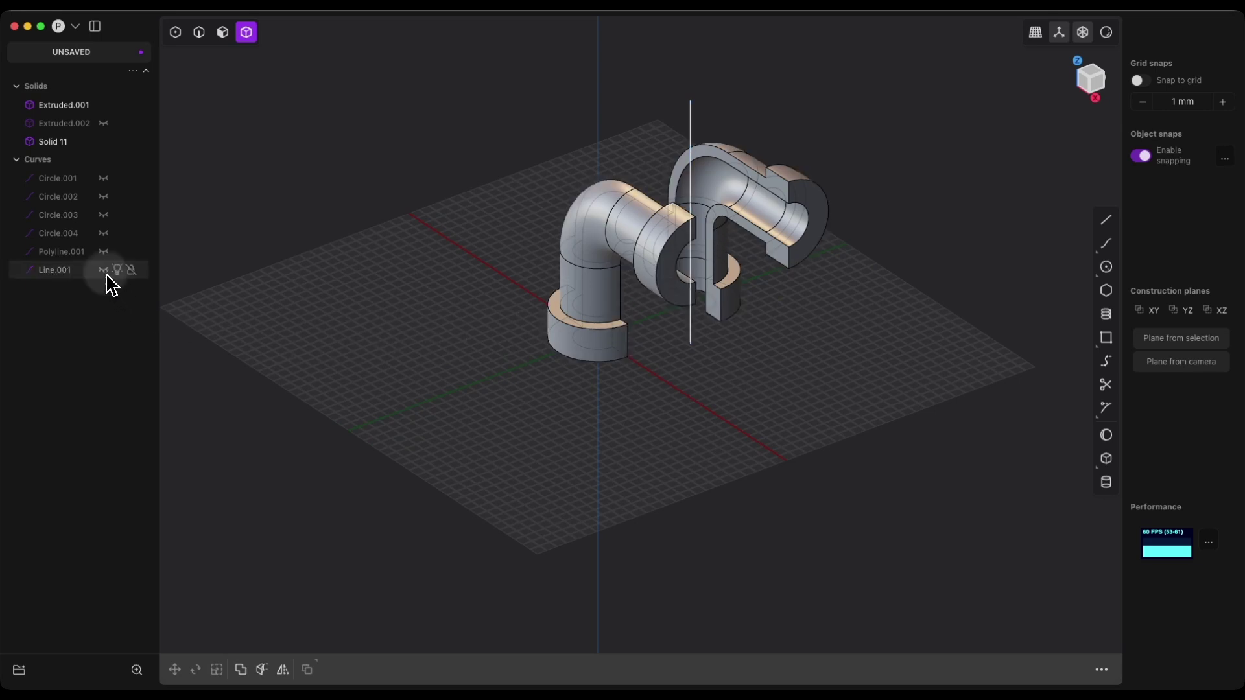
left_click(104, 123)
mouse_move(375, 248)
middle_mouse_down()
mouse_move(379, 259)
mouse_move(389, 239)
middle_mouse_up()
scroll(397, 240, "up", 3)
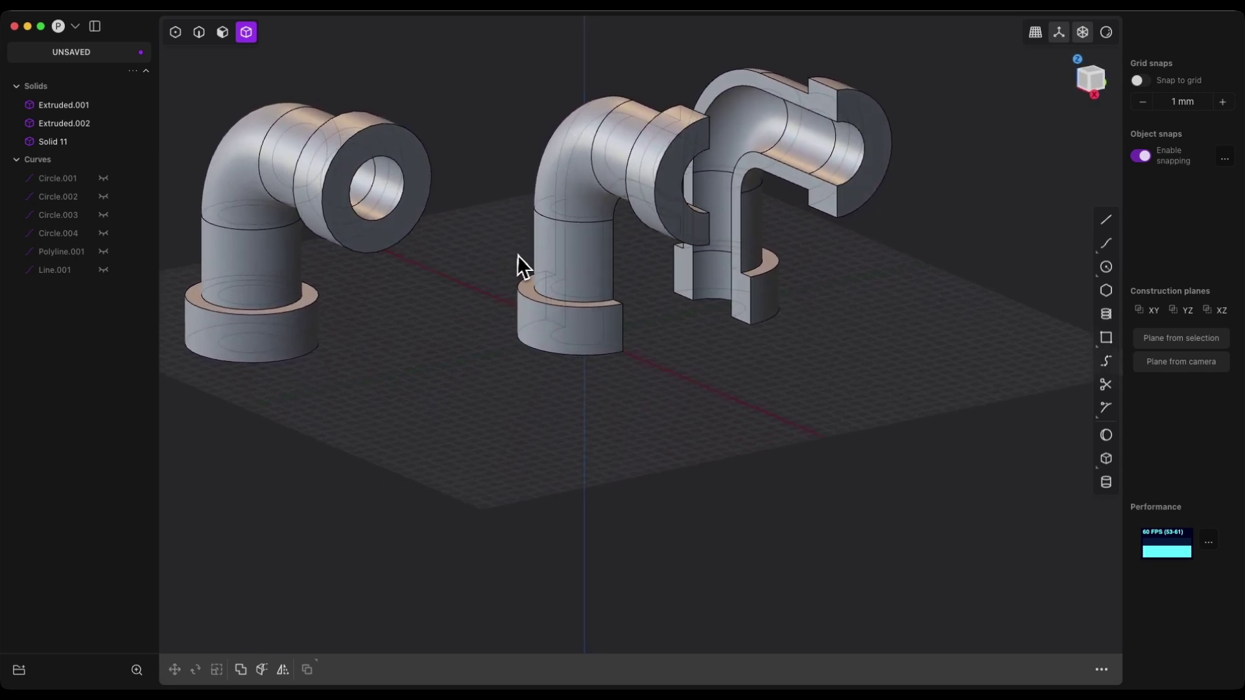
middle_click_drag(601, 179, 654, 119)
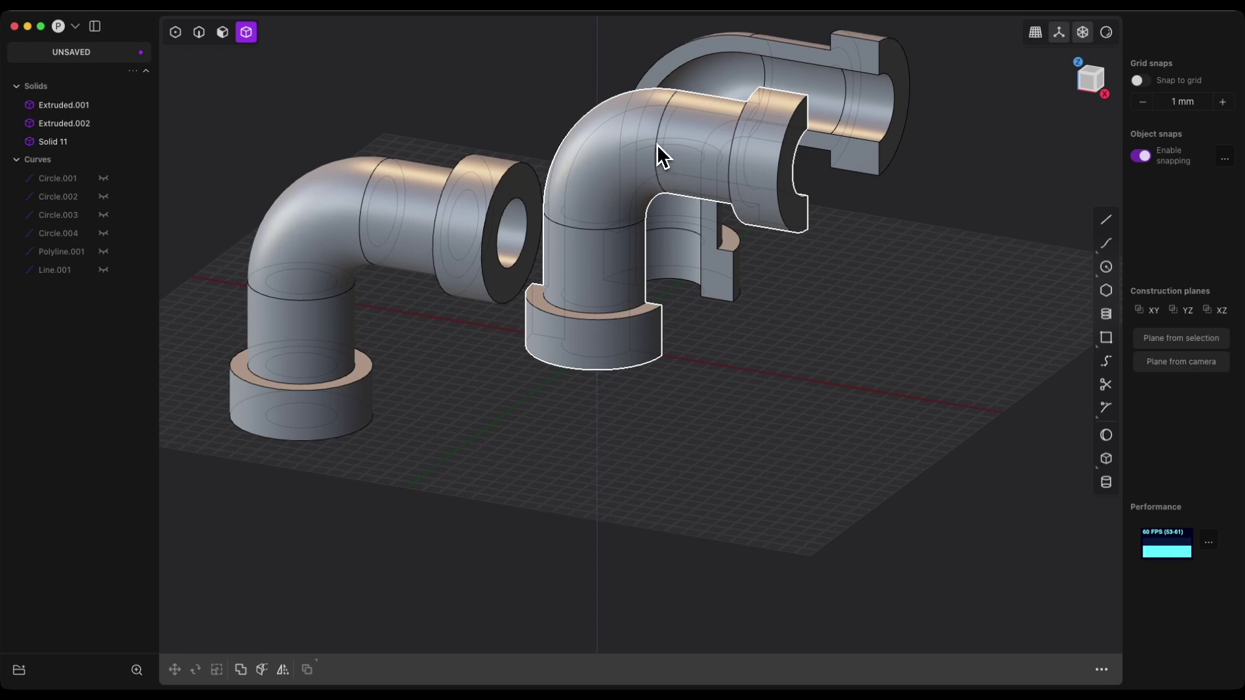
In face selection mode, join the three outer pipe faces of the unmoved elbow half into one face
key("3")
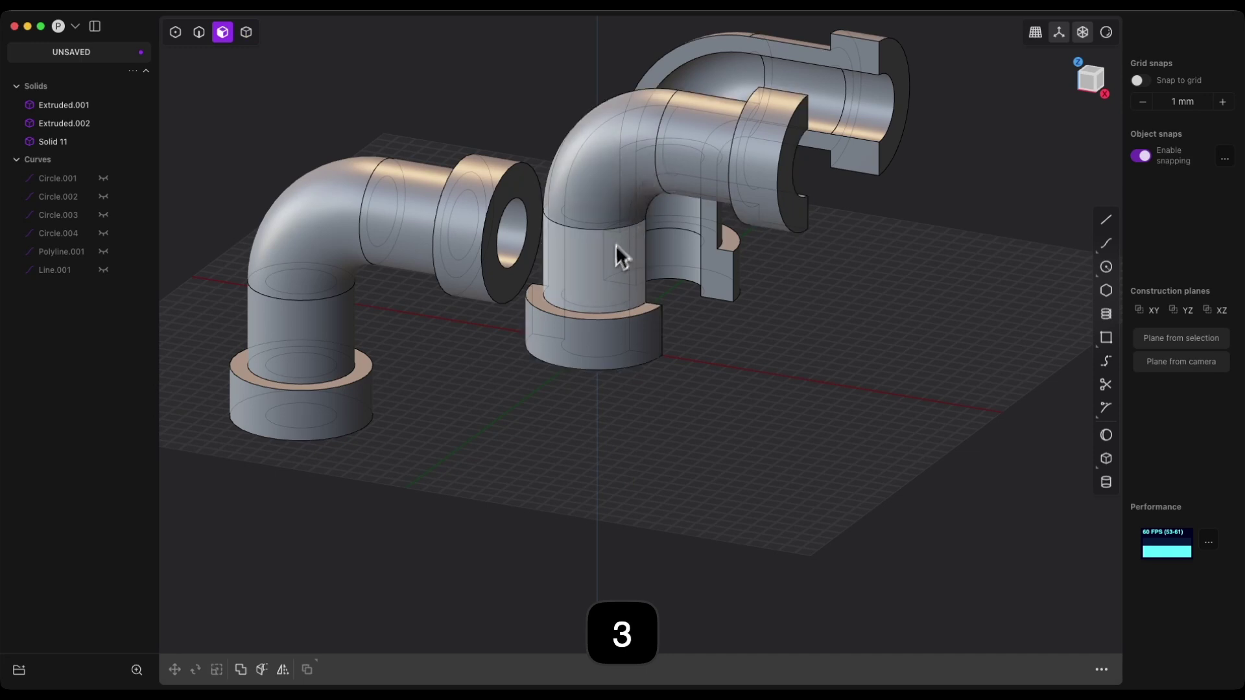
left_click(596, 281)
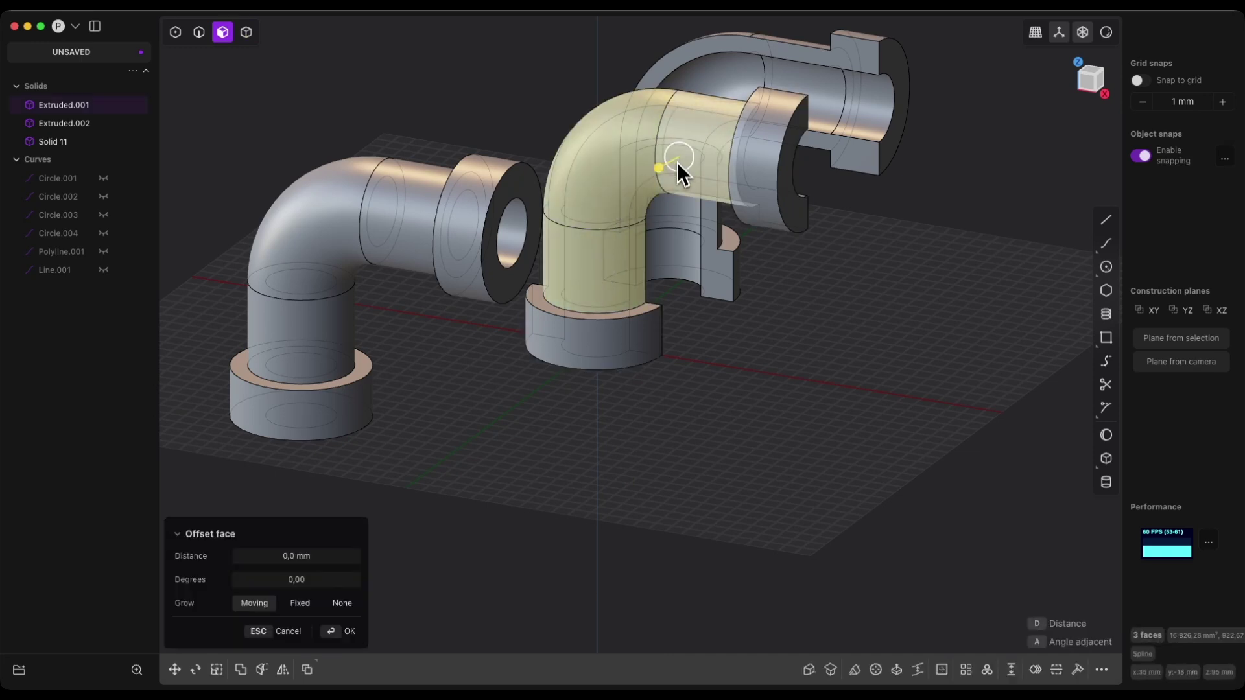
key("j")
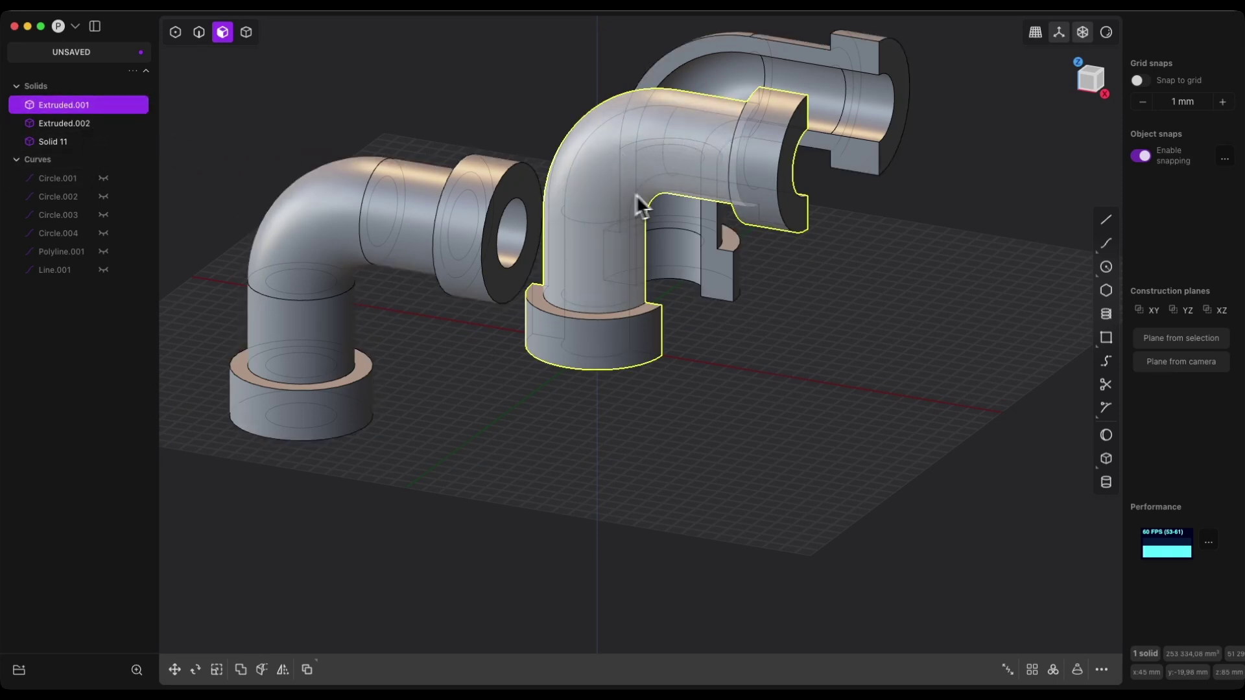
left_click(713, 230)
key("o")
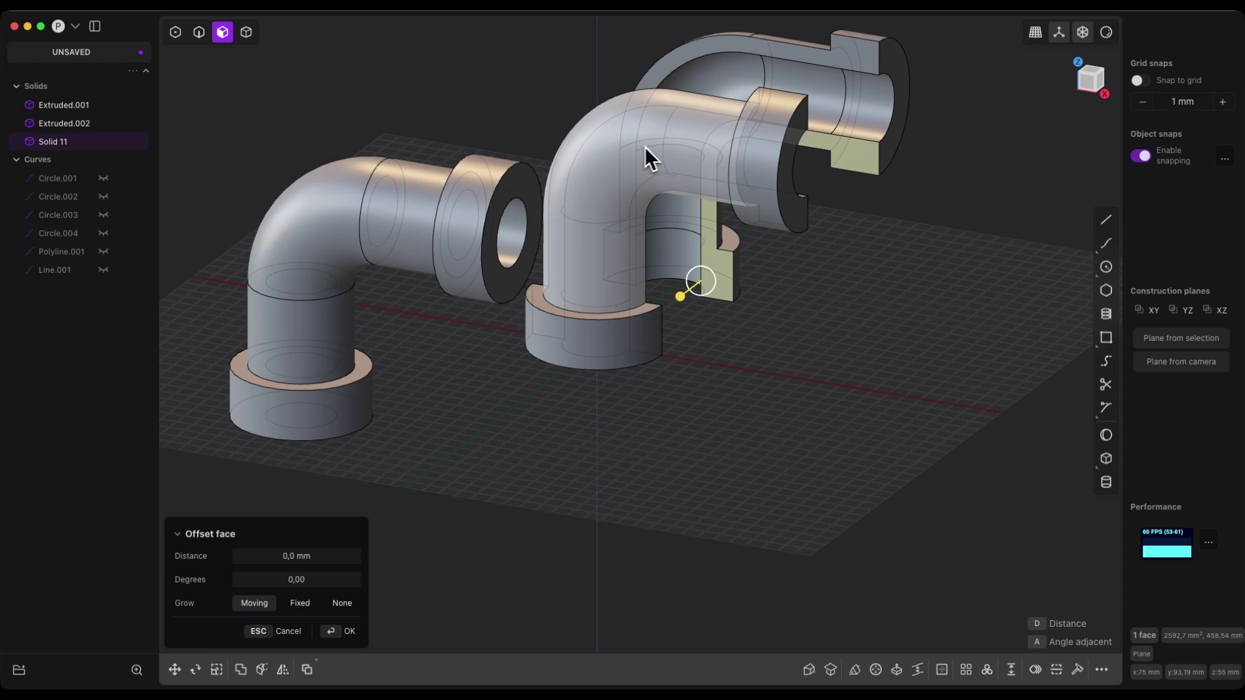
left_click(750, 350)
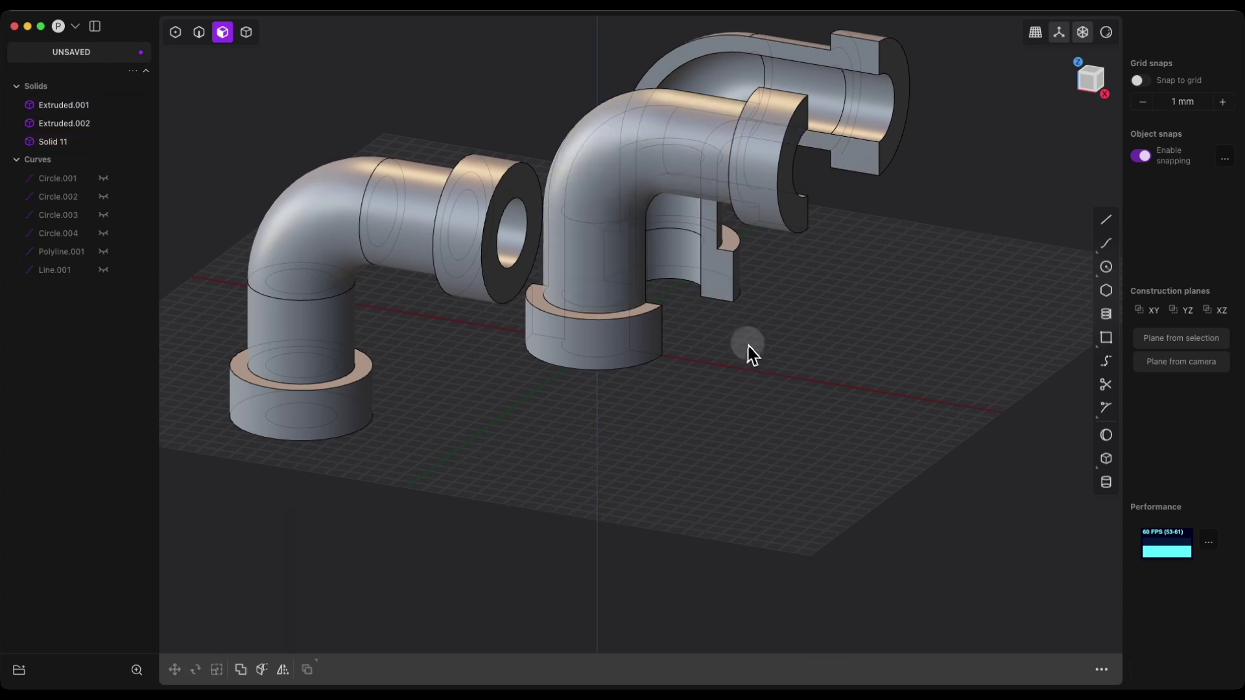
Join the five inner bore faces of the unmoved elbow half with Join Faces
middle_click_drag(746, 338, 611, 292)
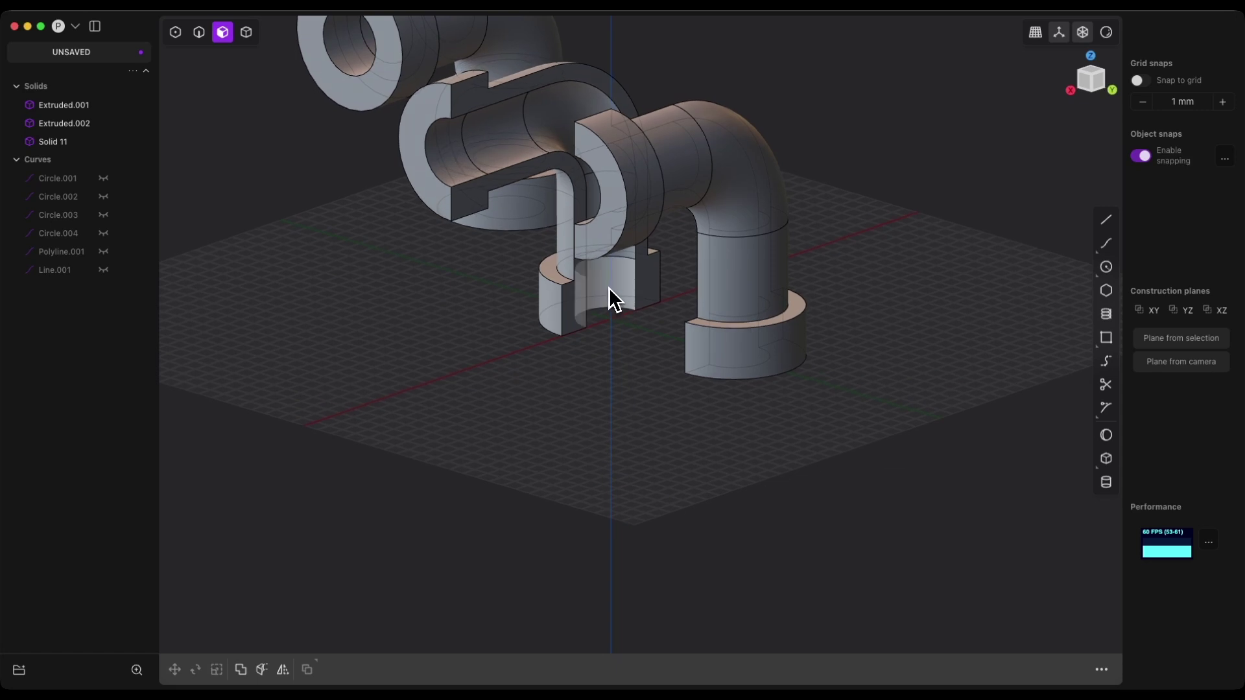
double_click(606, 298)
key("o")
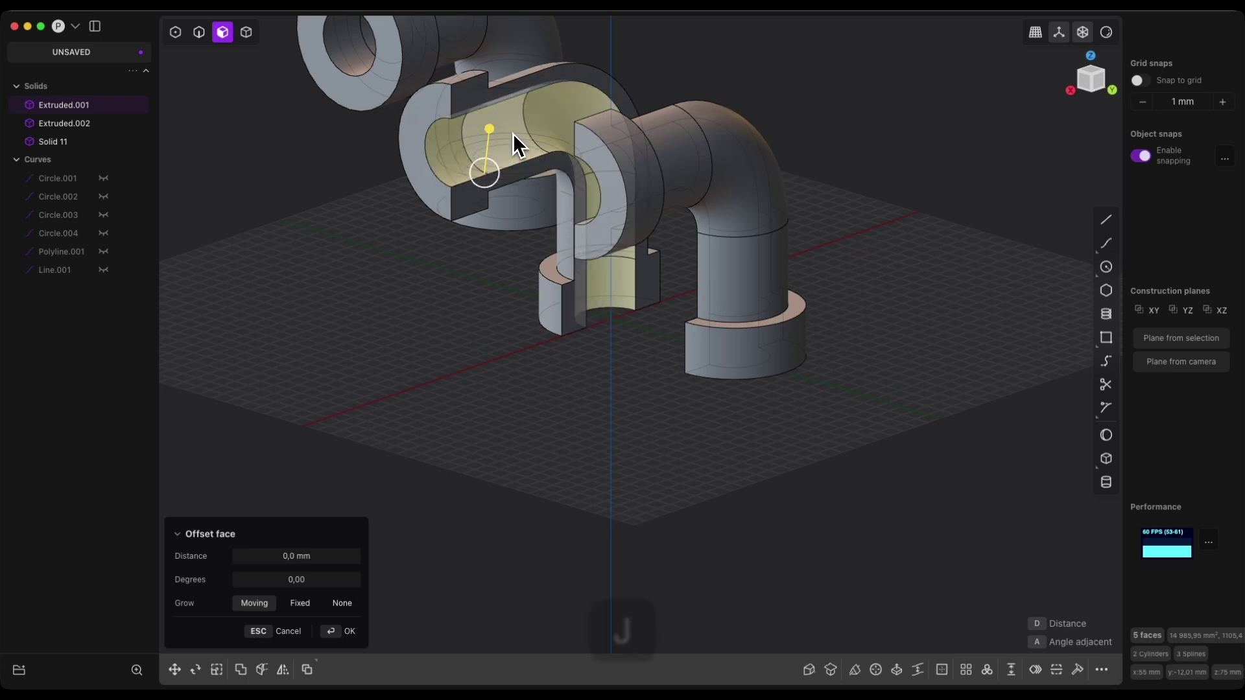
key("j")
middle_click_drag(505, 153, 556, 349)
key("Escape")
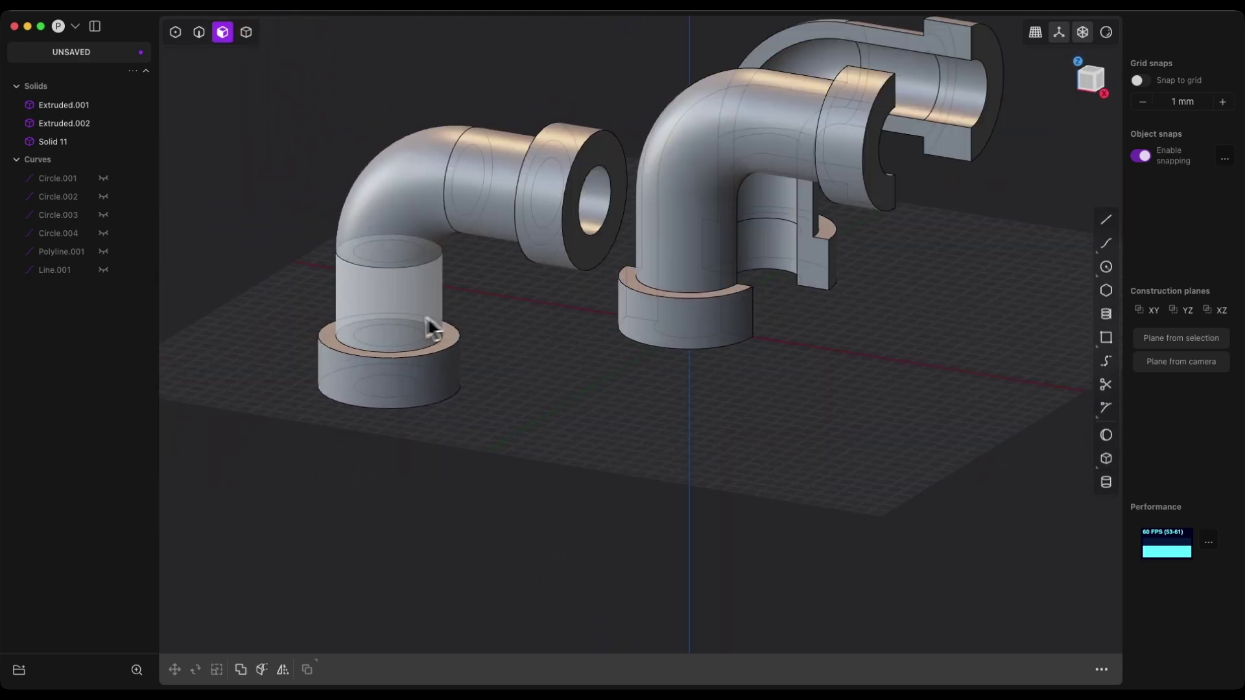
Try to join the three outer pipe faces of the whole elbow into one face
left_click(395, 314)
key("o")
left_click(381, 209)
left_click(478, 195)
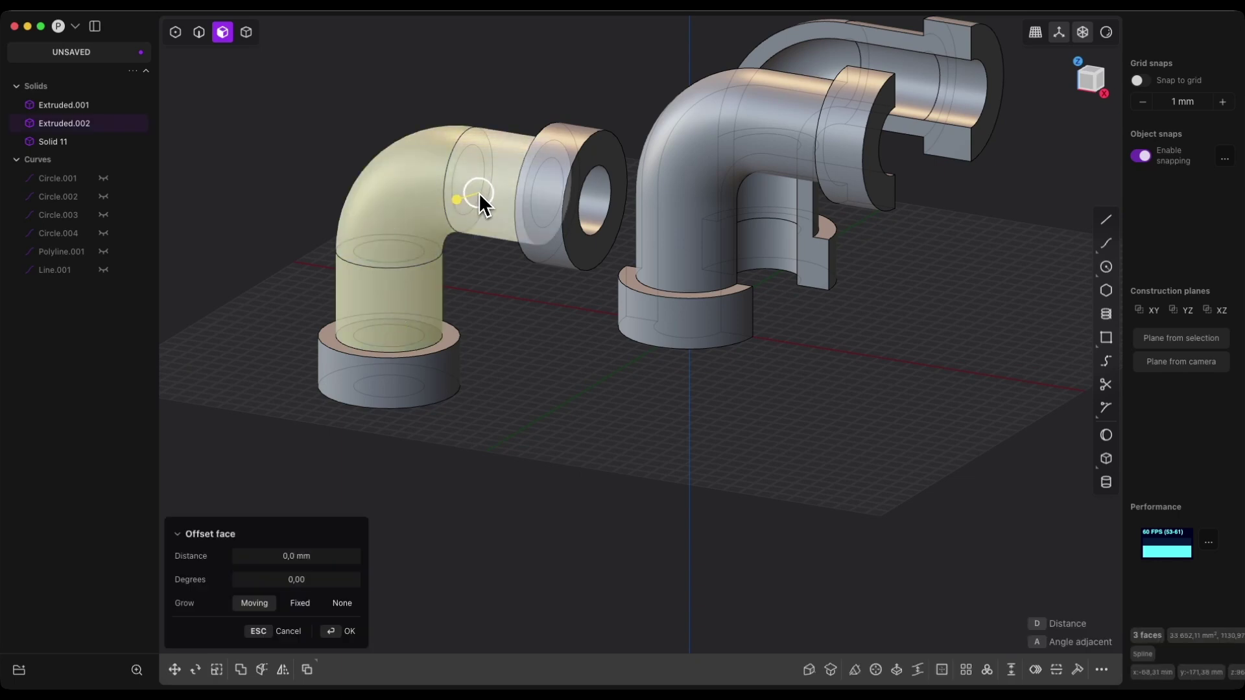
key("j")
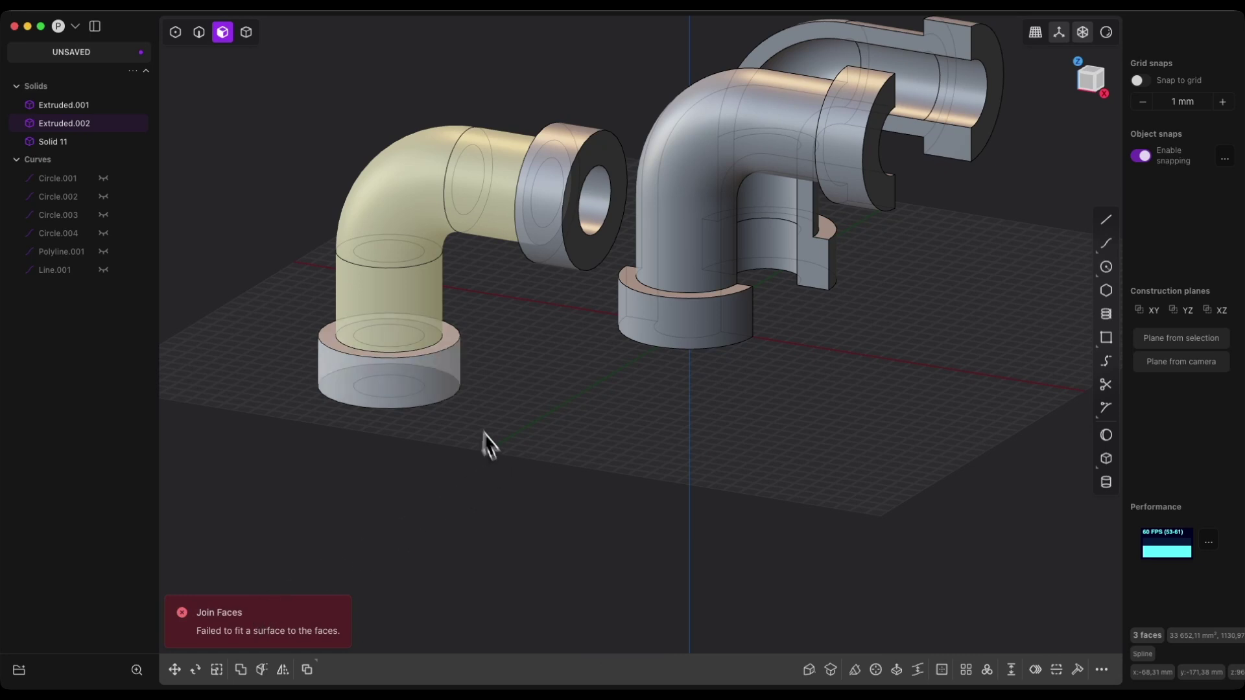
left_click(500, 447)
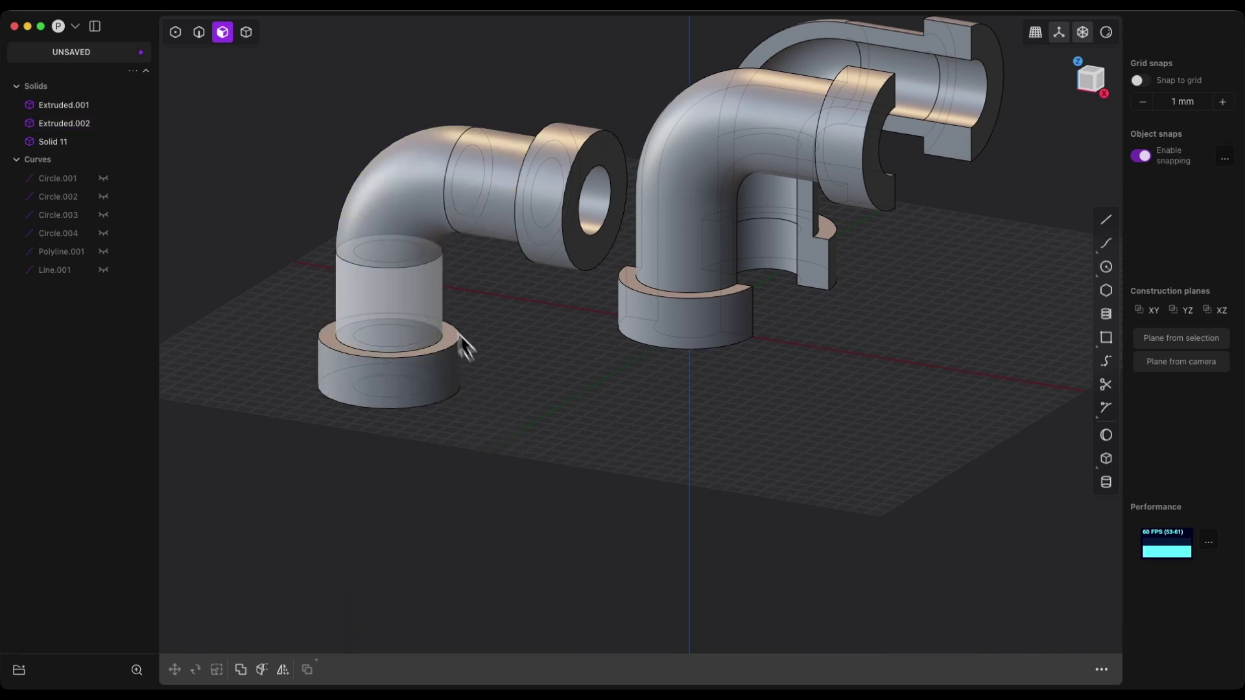
Try to join only the lower straight face and the bend face of the whole elbow
left_click(417, 298)
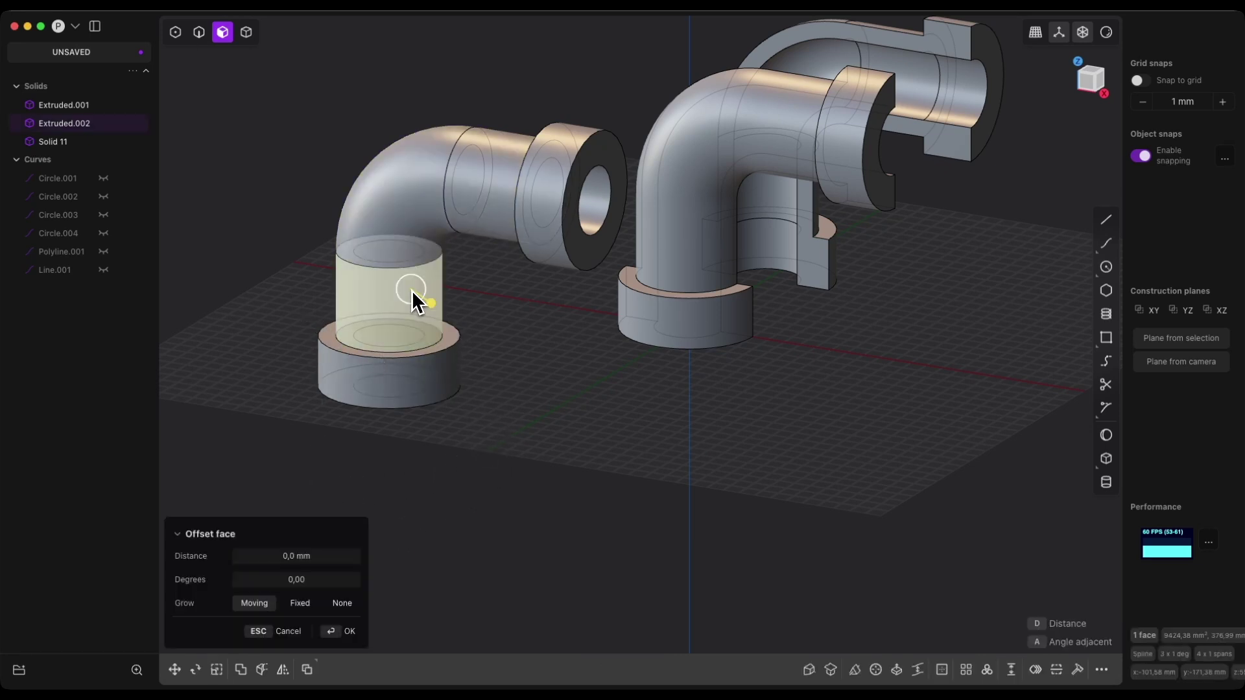
left_click(388, 217)
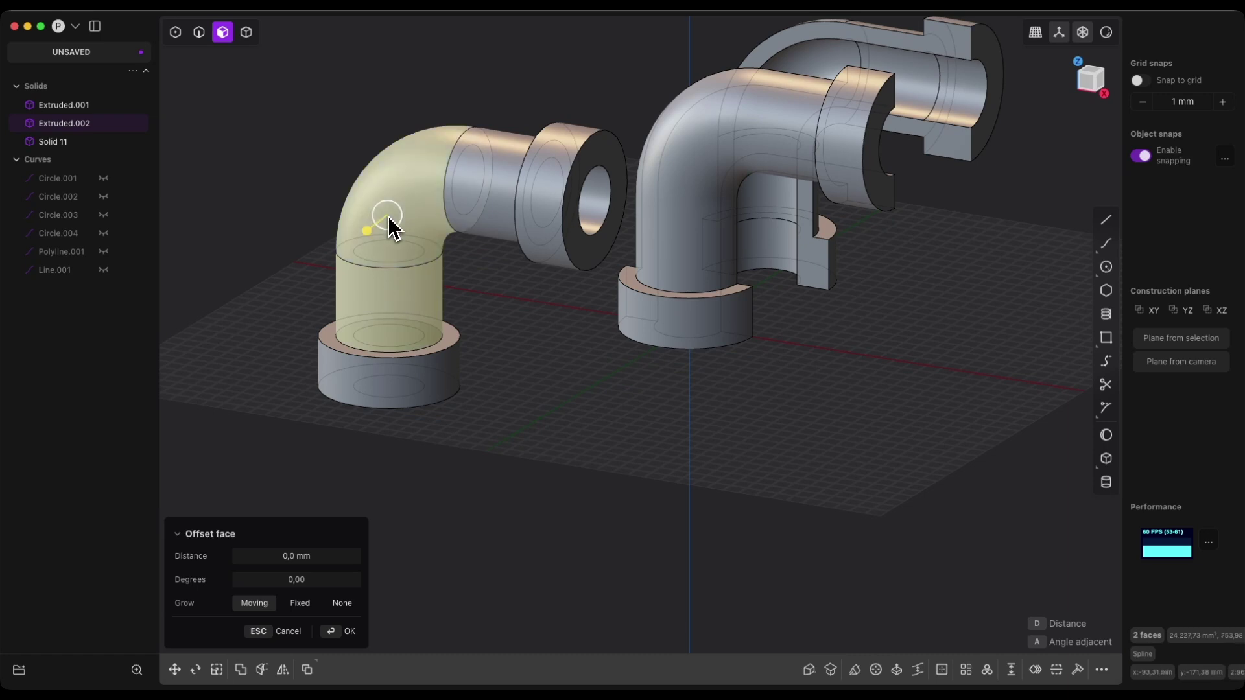
key("j")
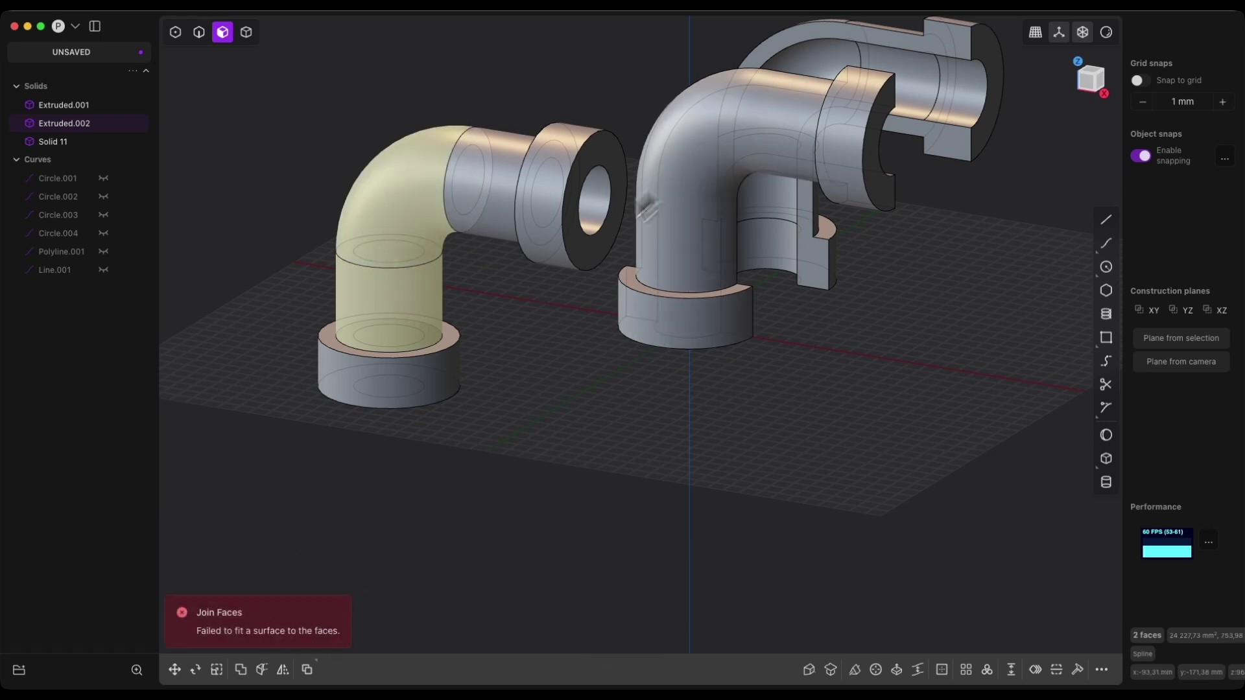
left_click(543, 348)
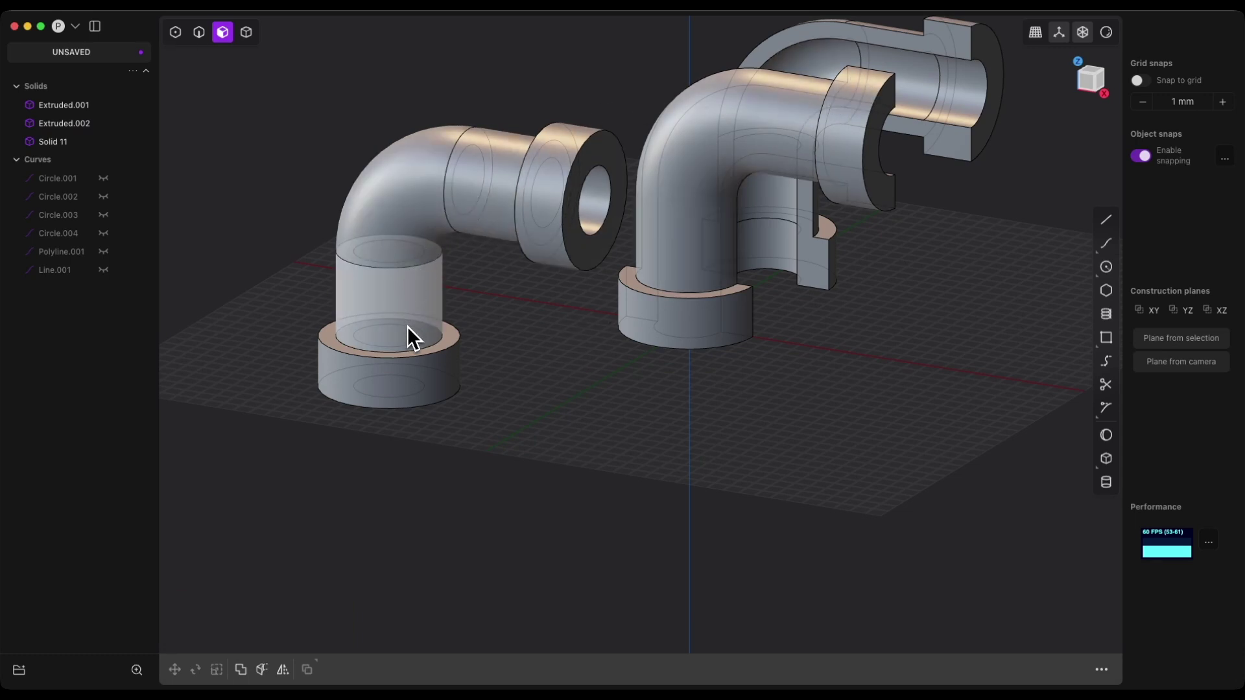
Set a temporary construction plane on the whole elbow's end-ring face and draw a vertical line about 210 mm long through its centre
middle_click_drag(539, 367, 707, 81)
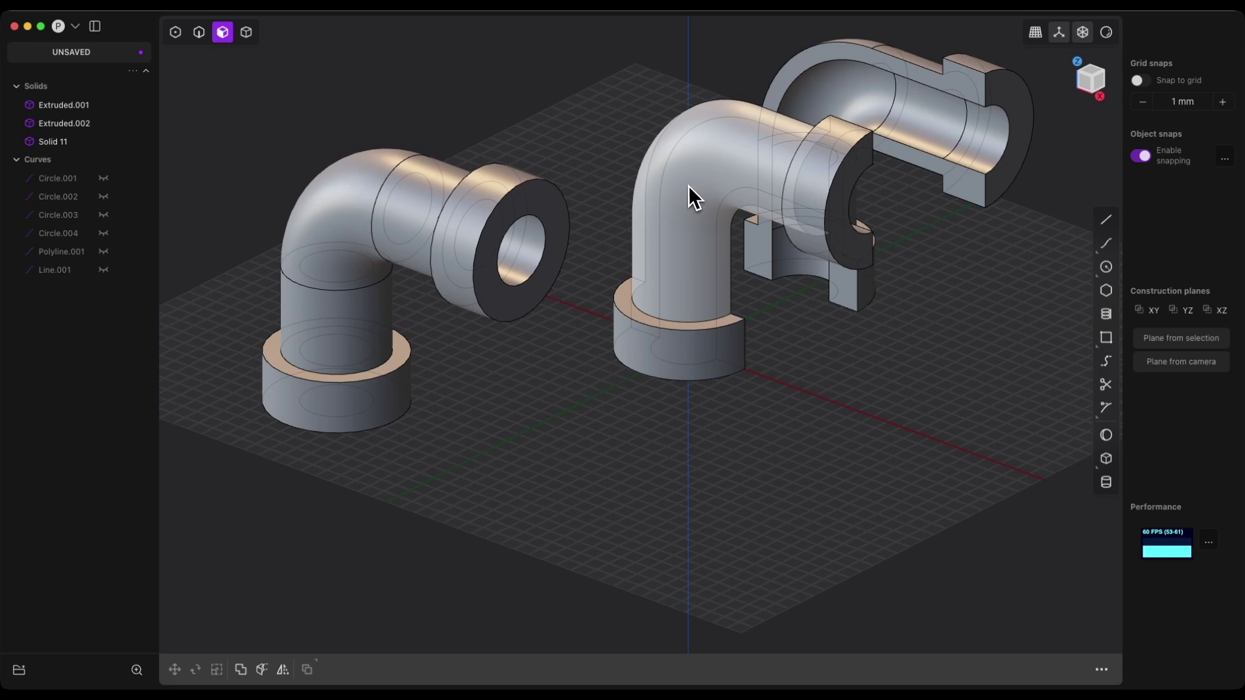
left_click(548, 198)
key("o")
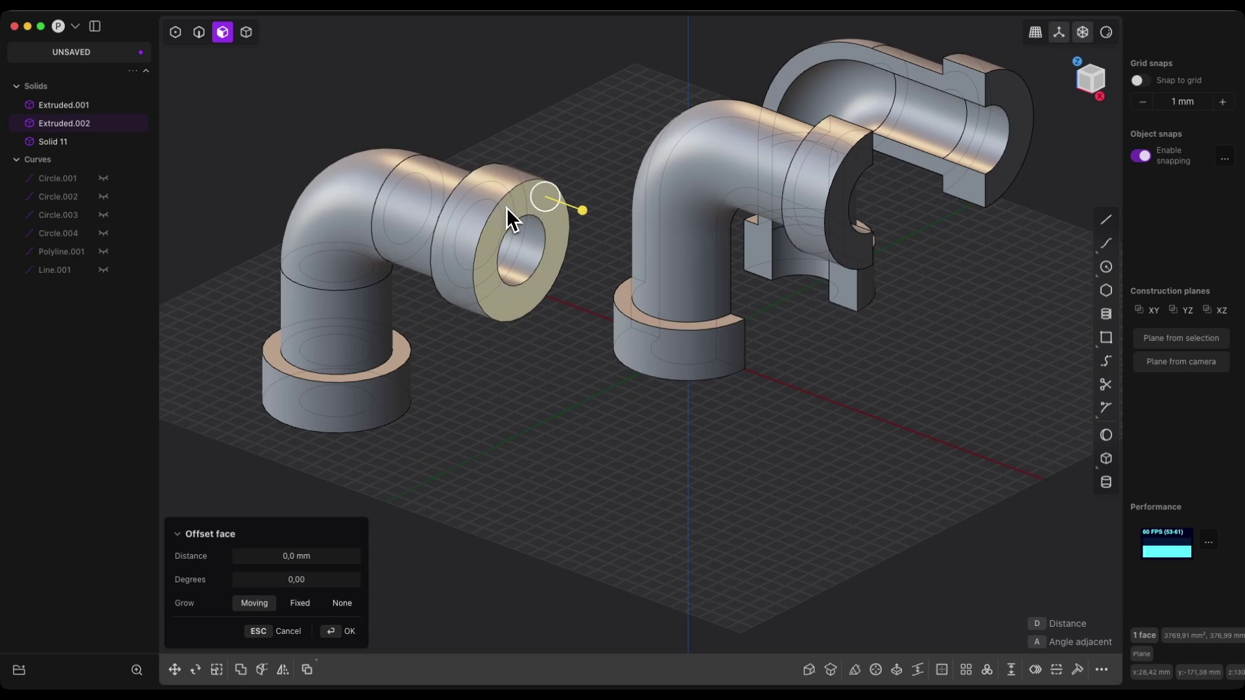
key("space")
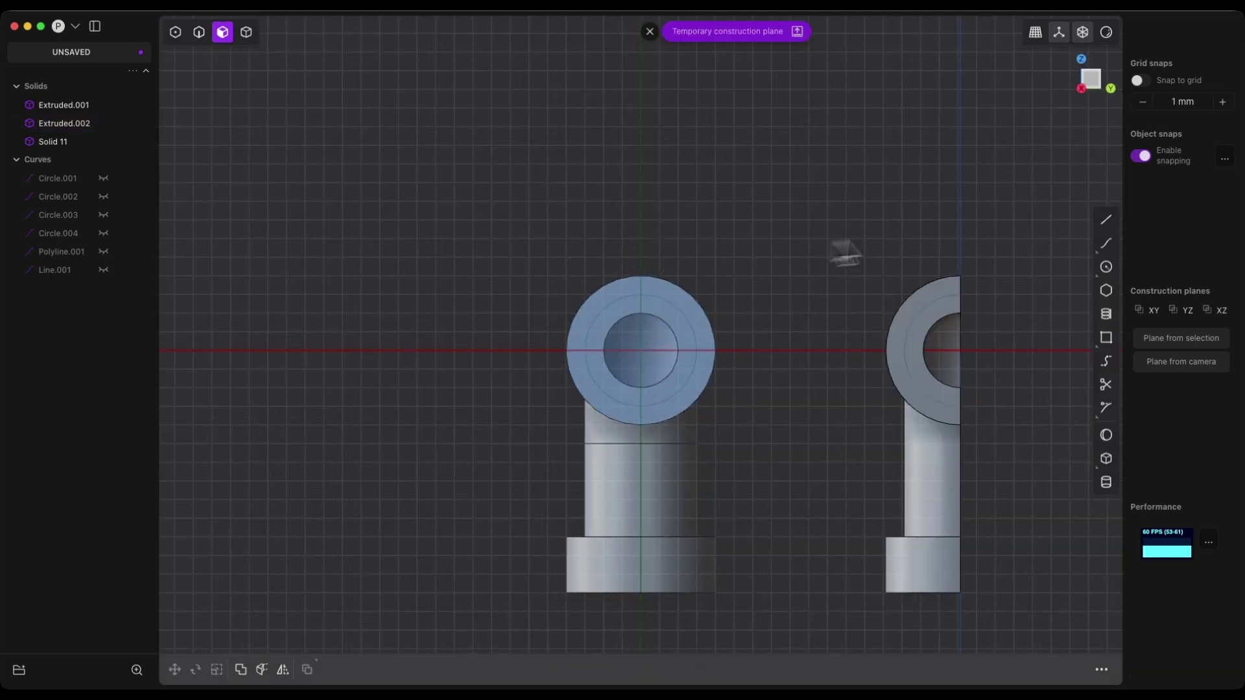
left_click(1106, 220)
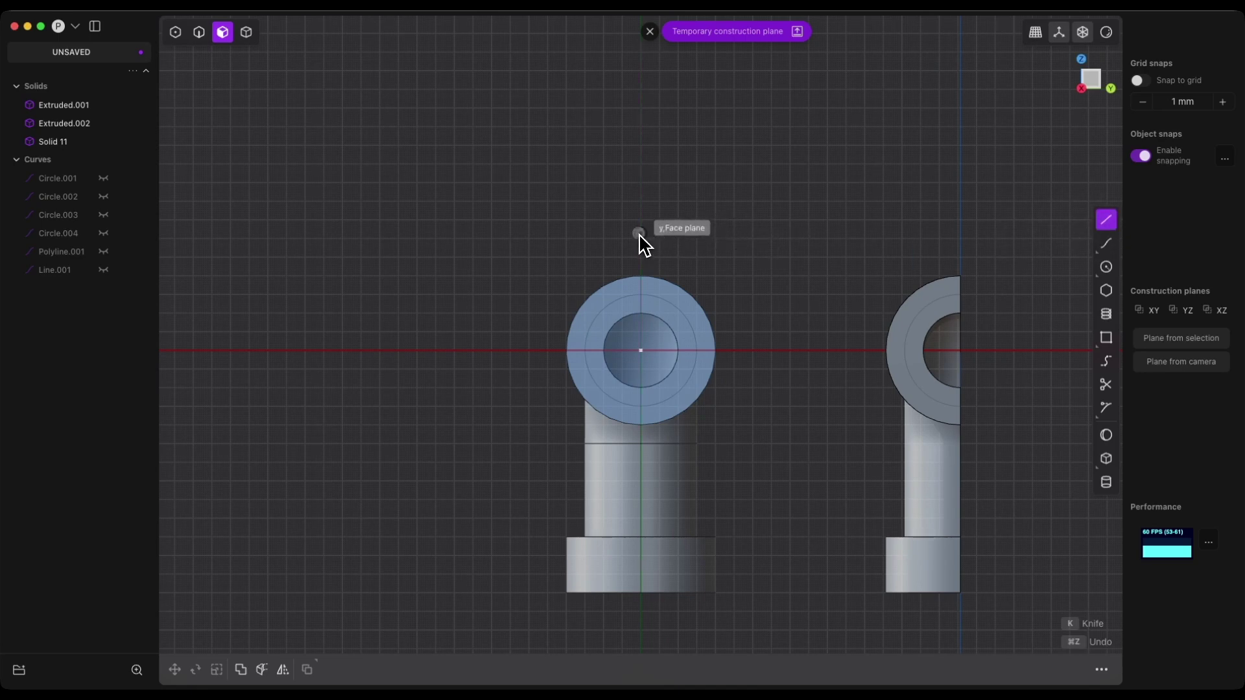
left_click(641, 232)
left_click(642, 624)
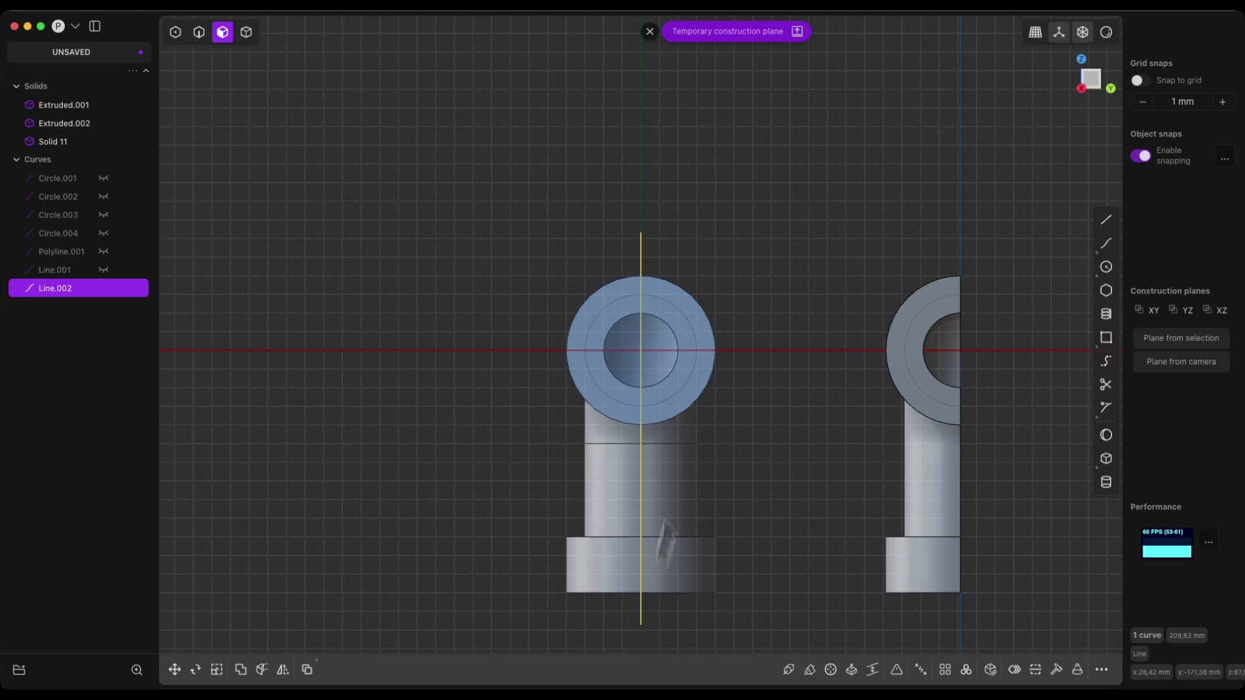
Leave the temporary construction plane and cut the whole elbow in half with the vertical line as the cutter
left_click(650, 31)
middle_click_drag(651, 33, 656, 328)
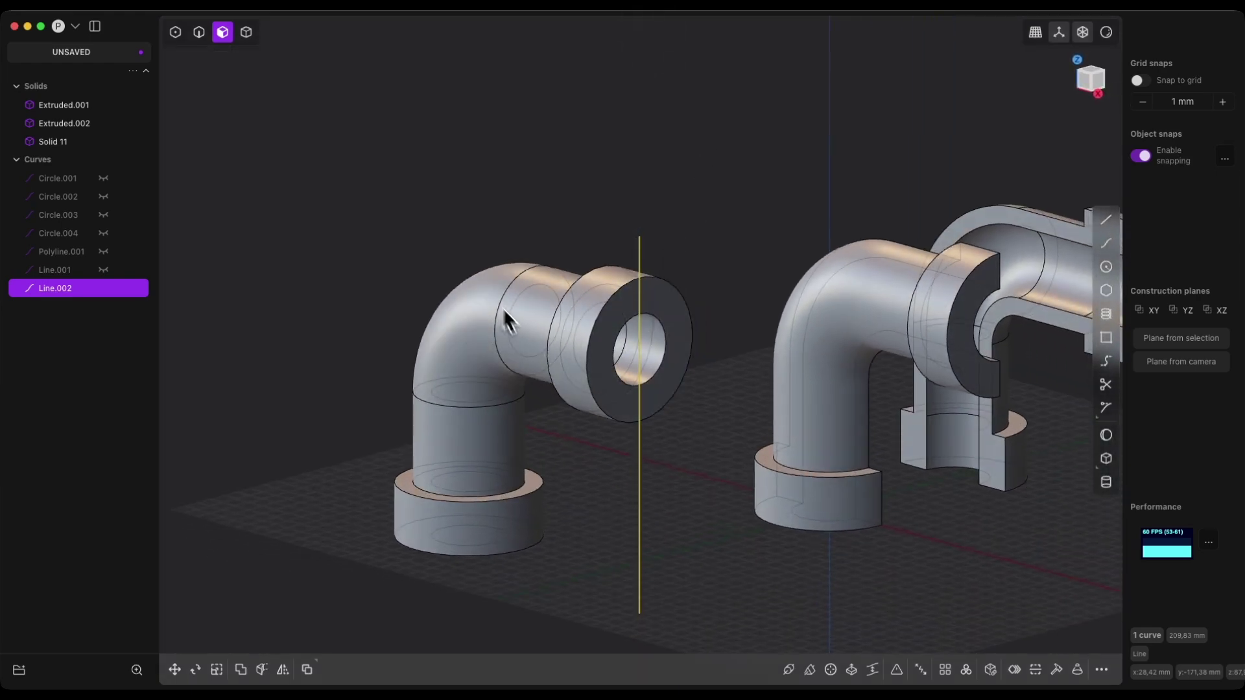
left_click(246, 31)
left_click(518, 324)
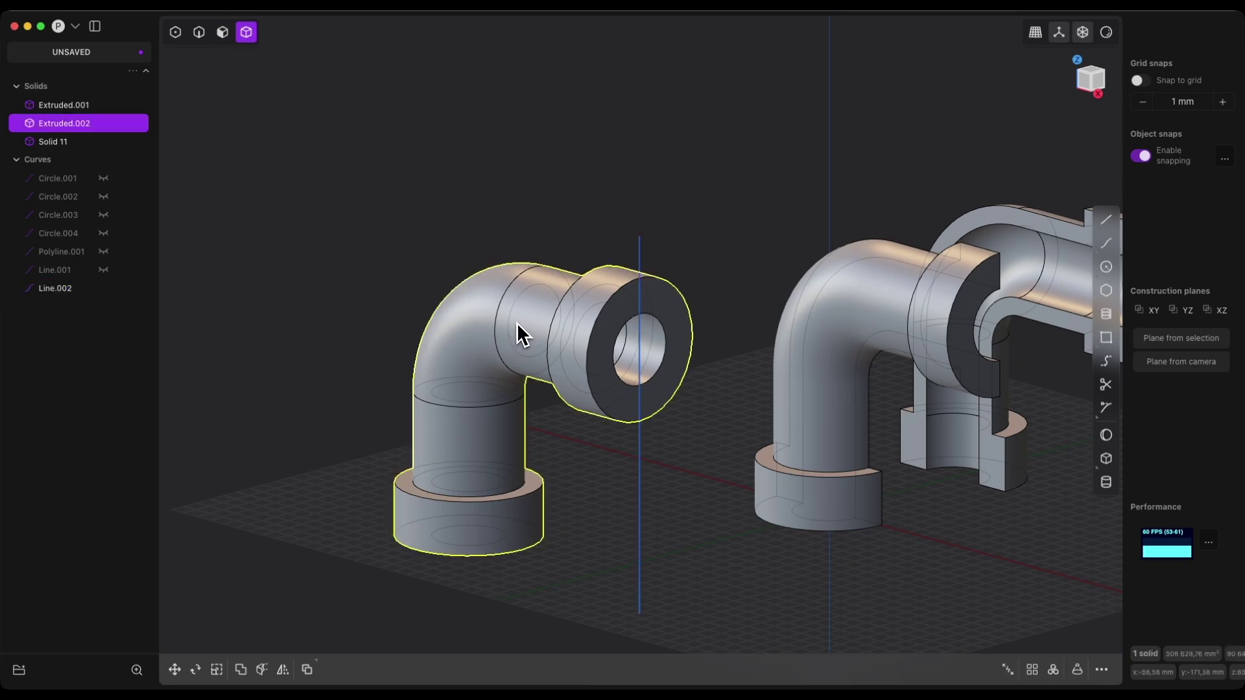
key("c")
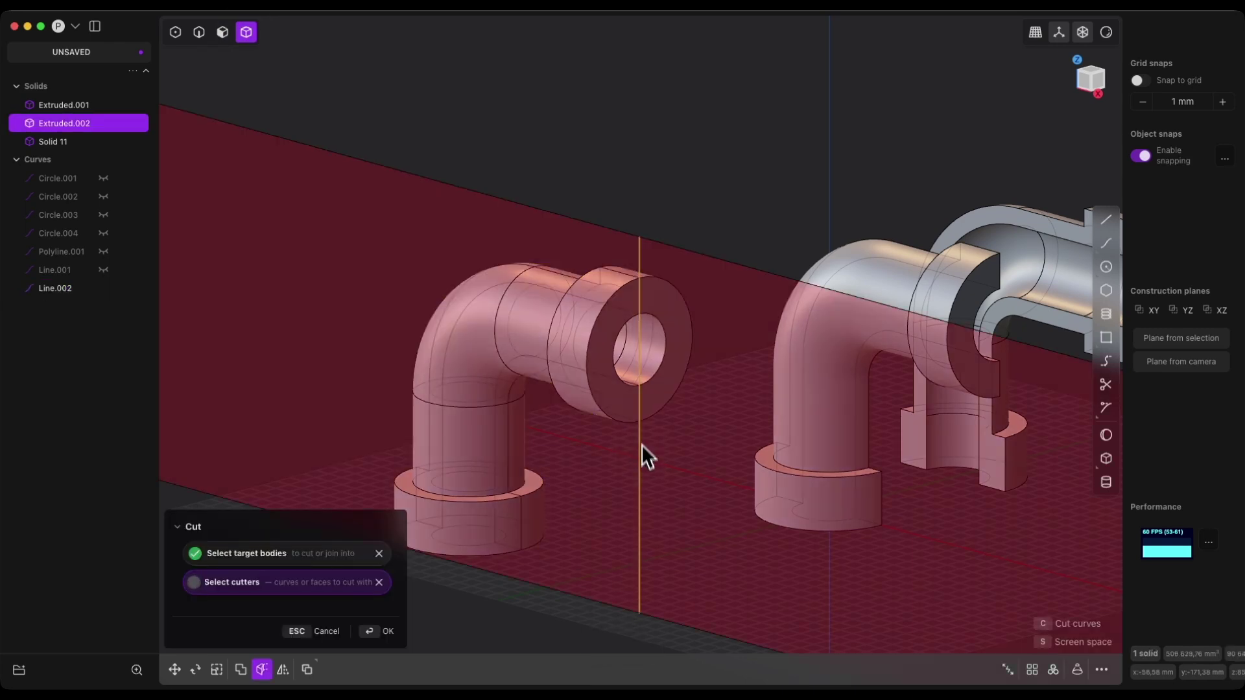
middle_click_drag(654, 260, 603, 272)
left_click(387, 633)
middle_click_drag(750, 300, 782, 286)
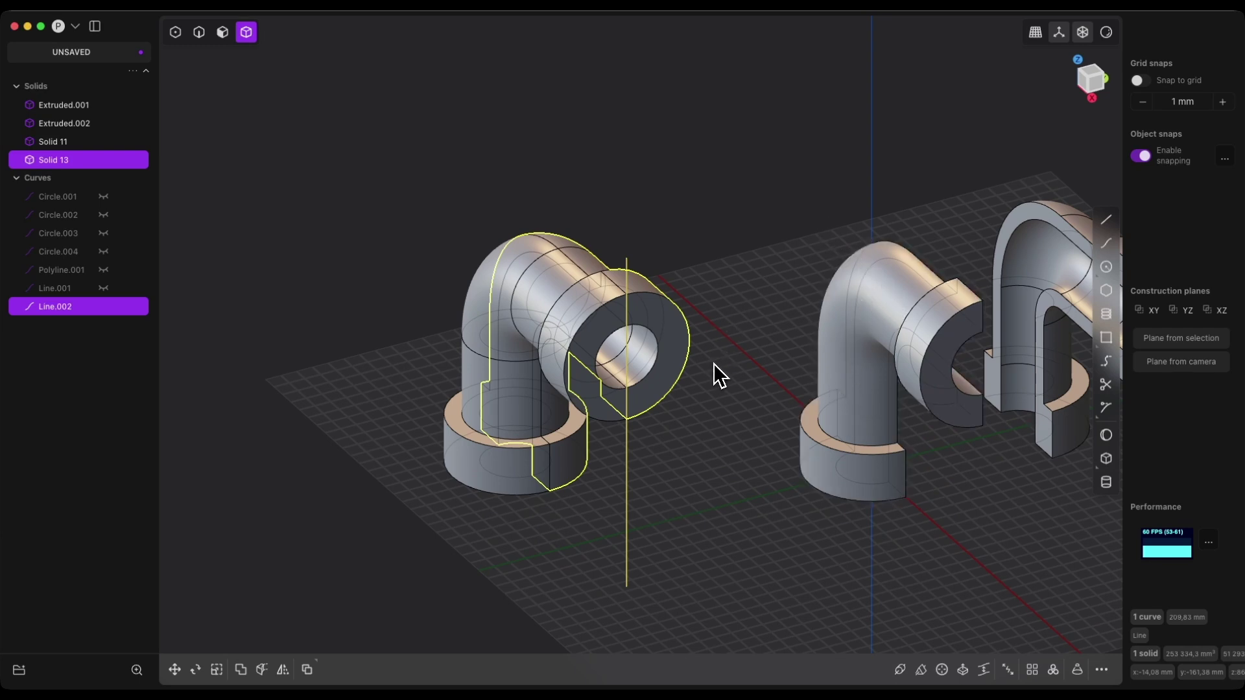
left_click(800, 319)
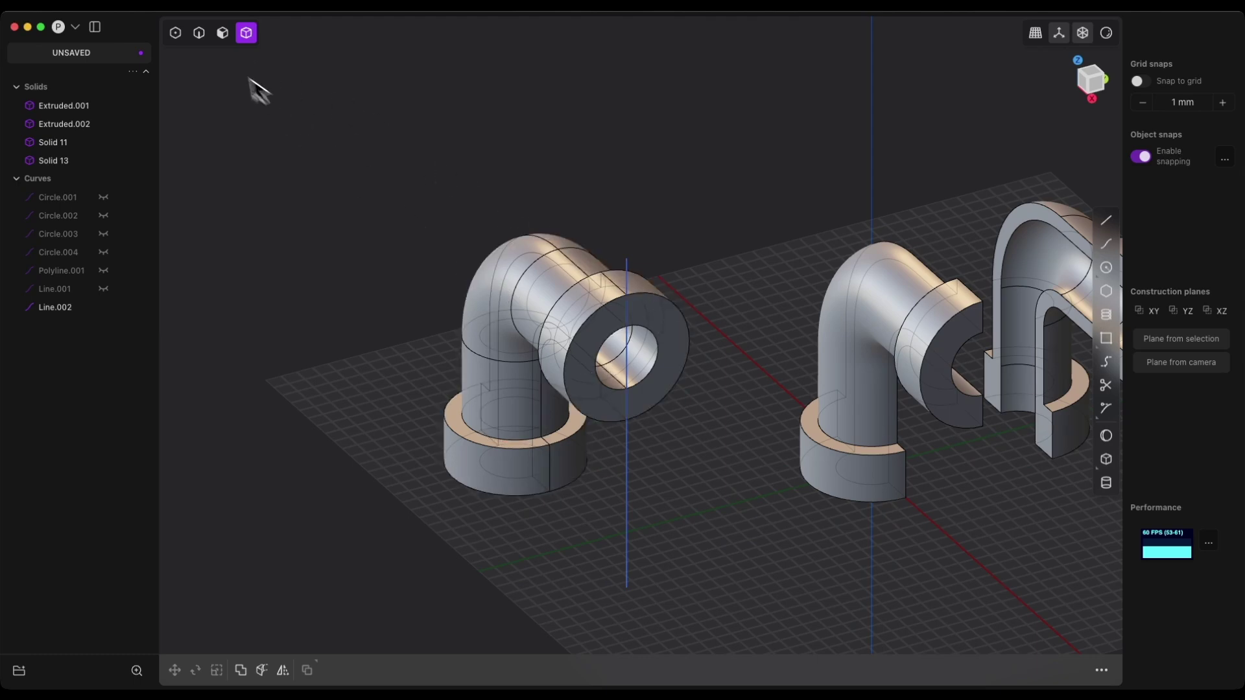
Set a temporary construction plane on the end-ring face of the newly cut elbow half
left_click(222, 33)
left_click(662, 318)
key("o")
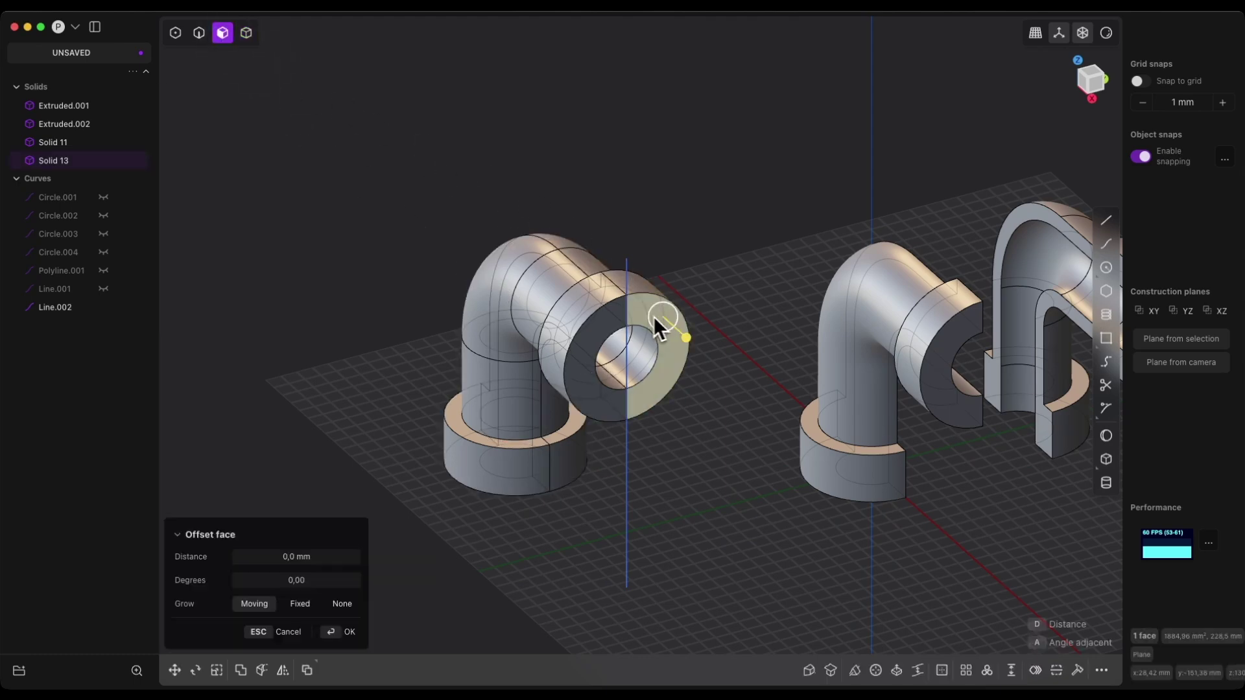
key("space")
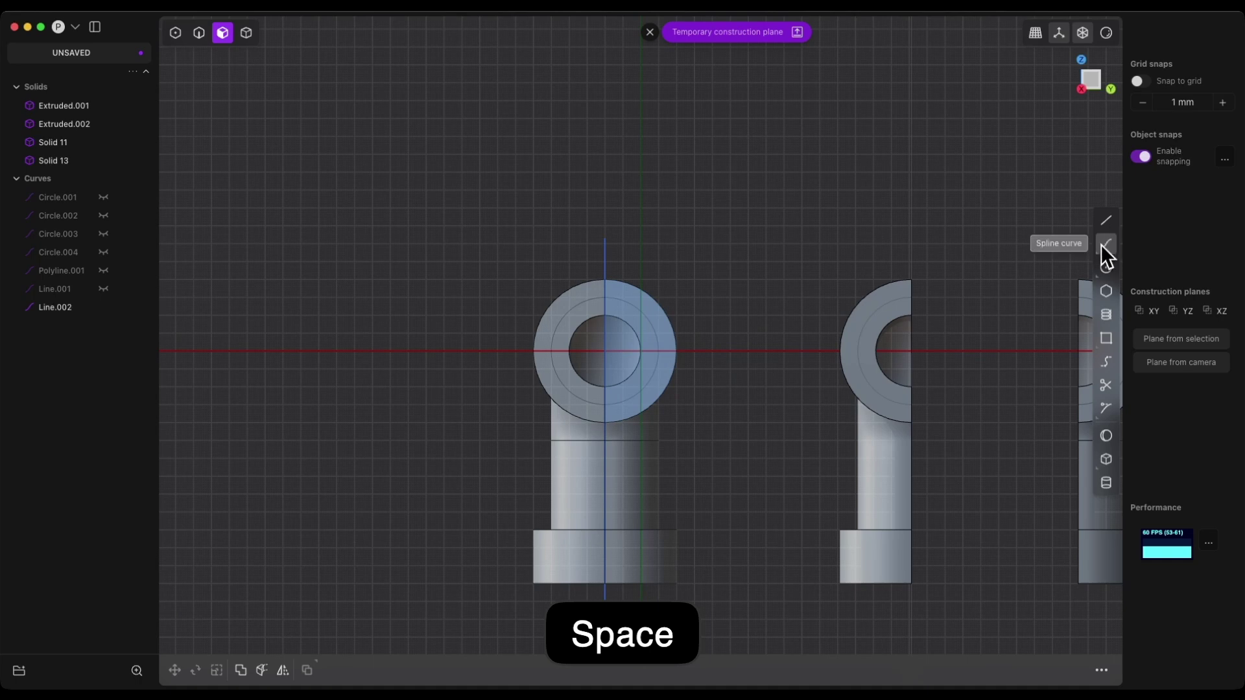
Draw a wavy spline about 455 mm long winding from above the elbow to below its base flange, and leave the construction plane
left_click(1106, 245)
left_click(556, 220)
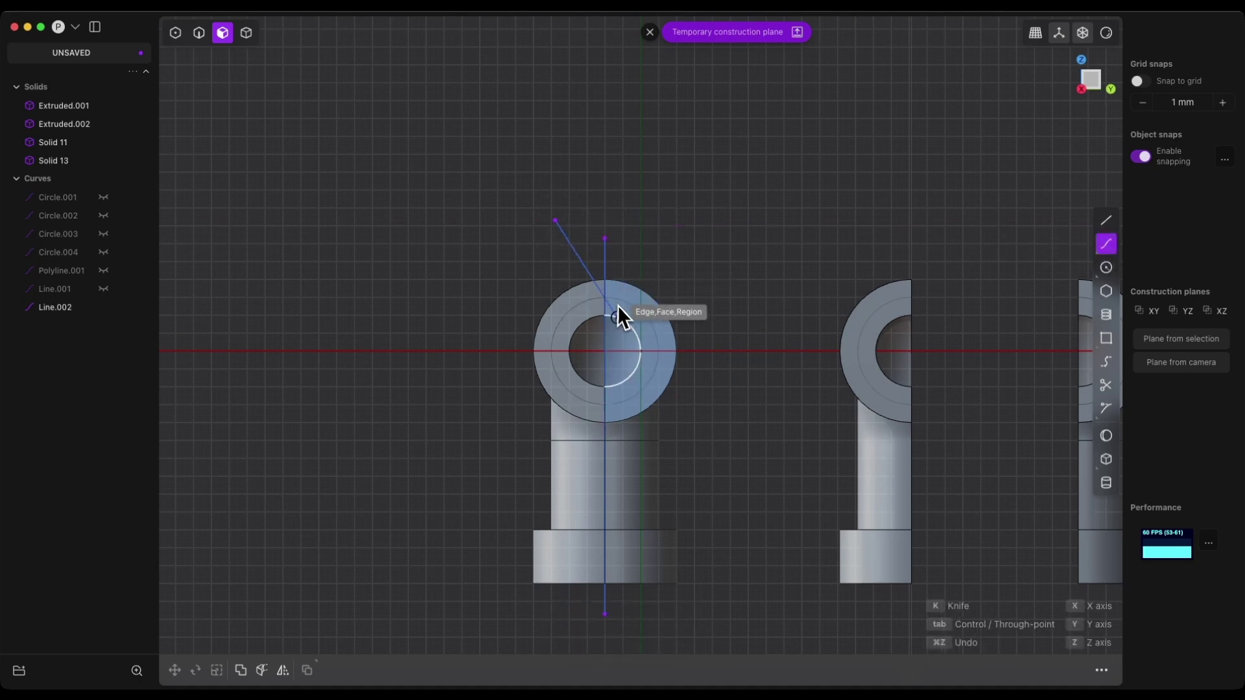
left_click(672, 324)
left_click(568, 389)
left_click(605, 459)
left_click(548, 516)
left_click(606, 613)
left_click(676, 630)
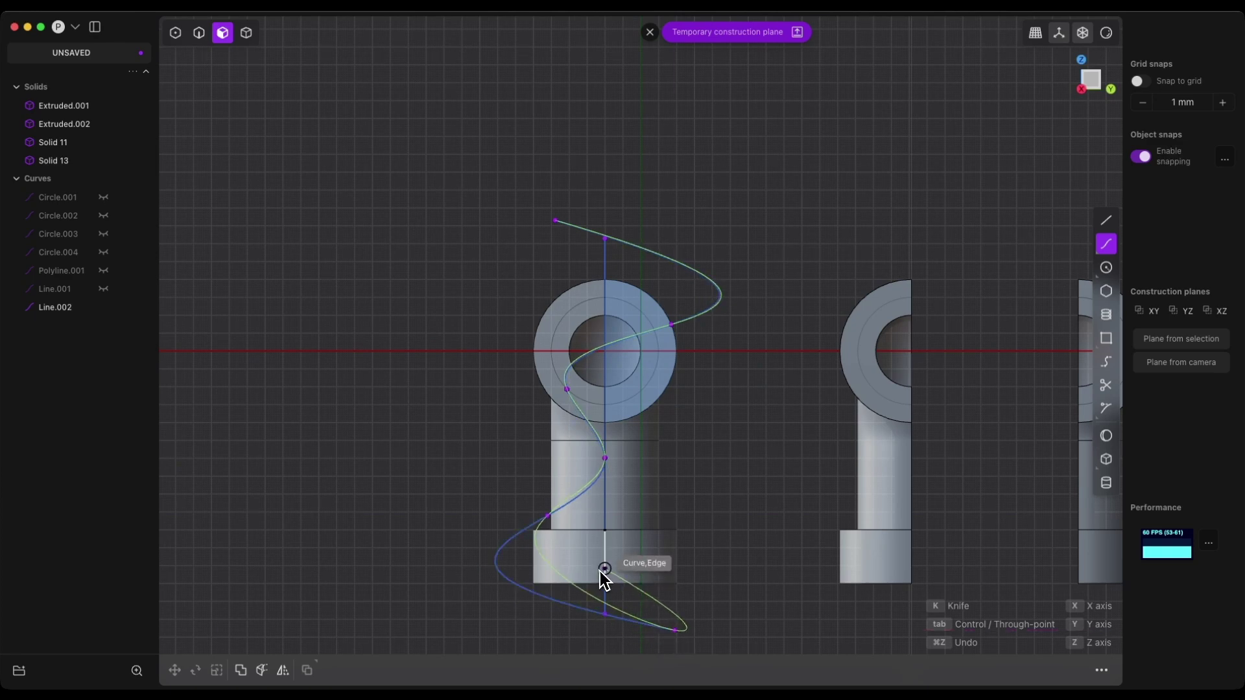
key("Return")
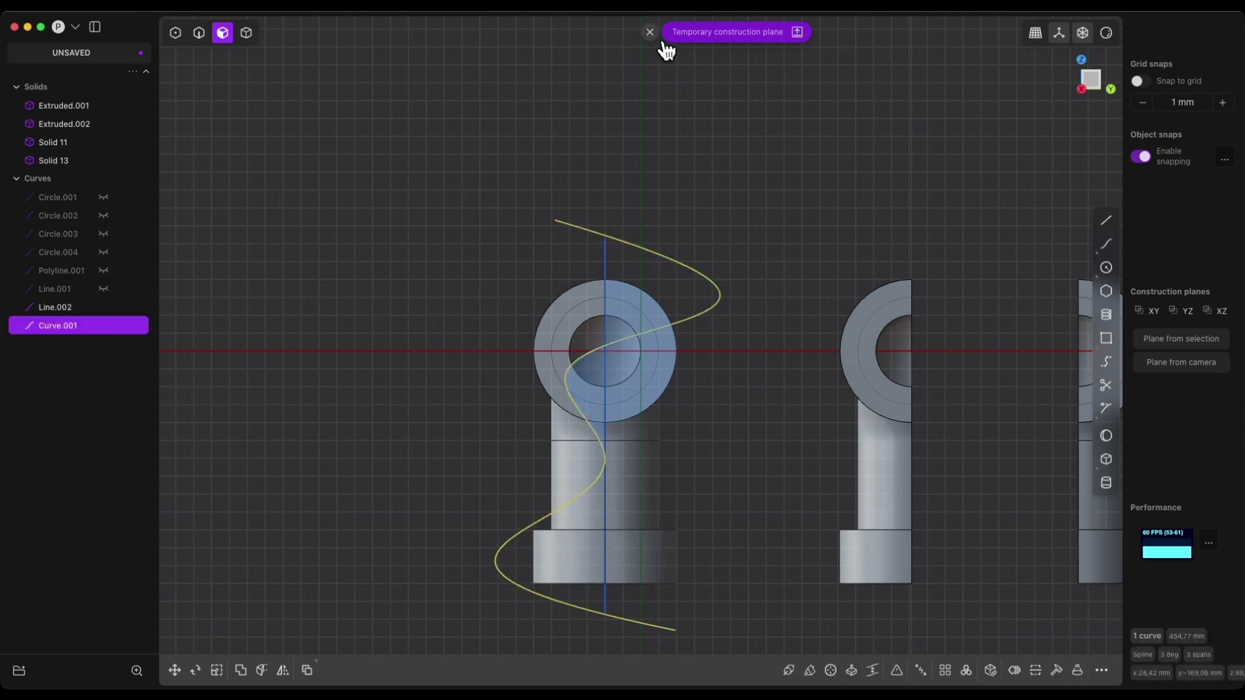
left_click(650, 31)
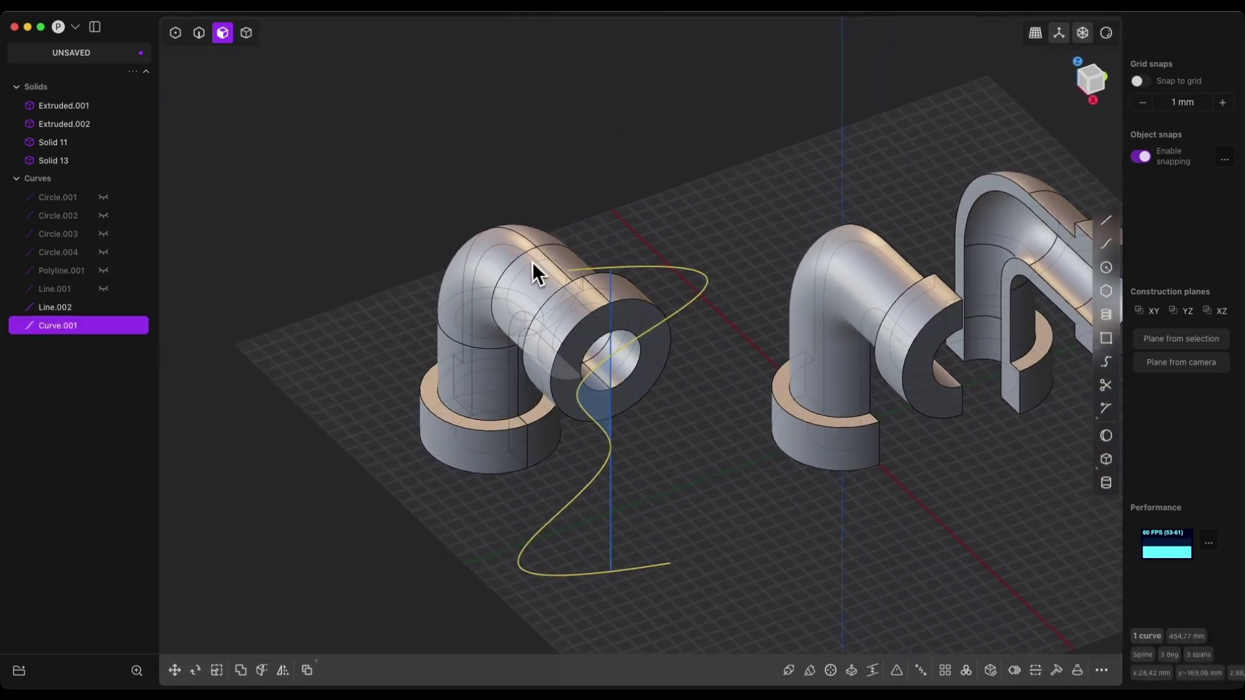
Cut both halves of the split elbow with the wavy spline as the cutter and clear the selection
key("4")
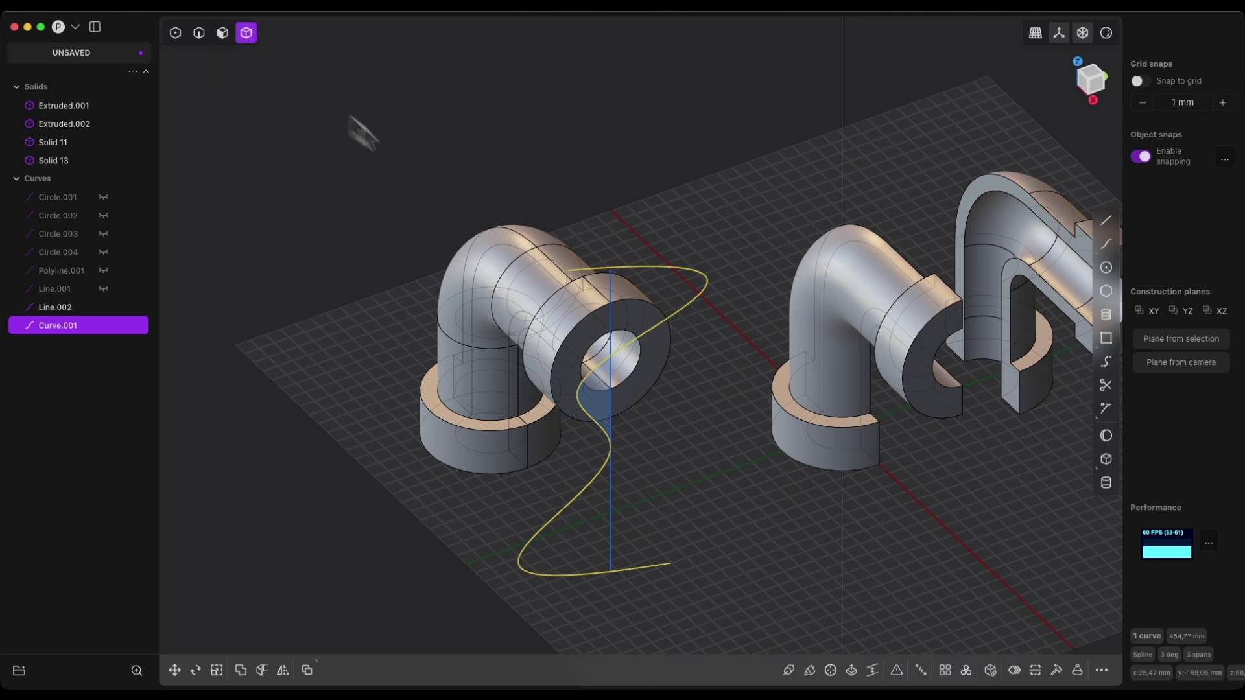
left_click(488, 252)
left_click(549, 244, "shift")
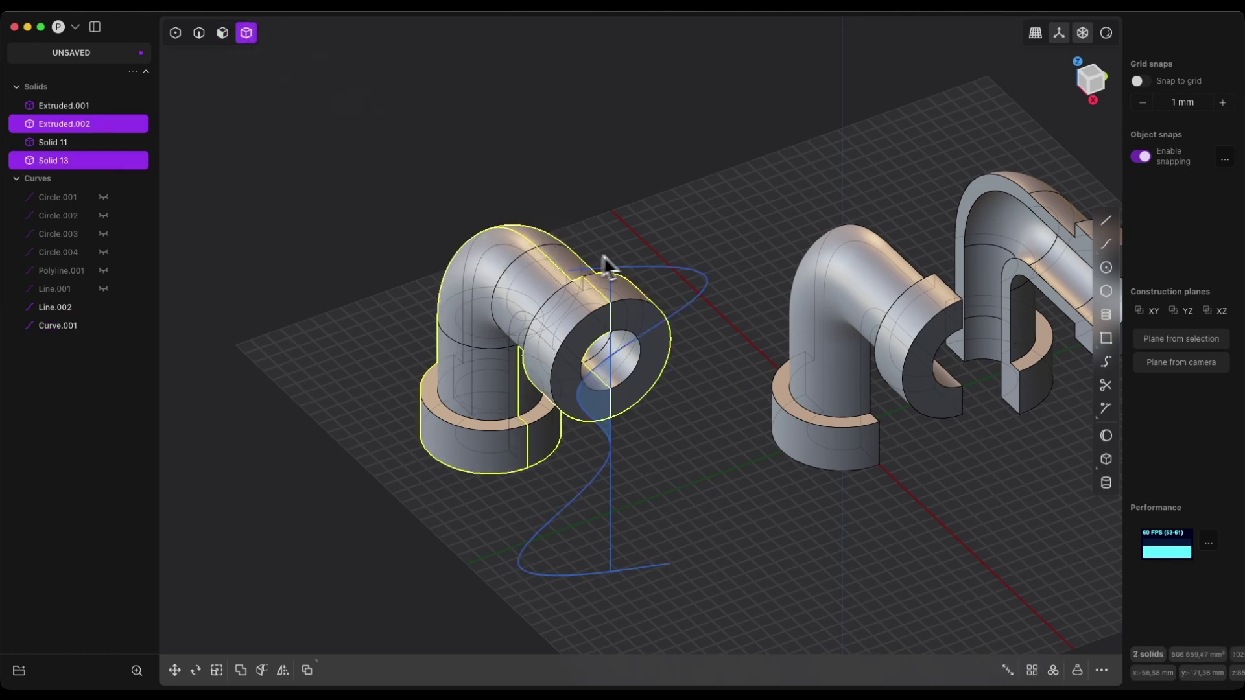
key("c")
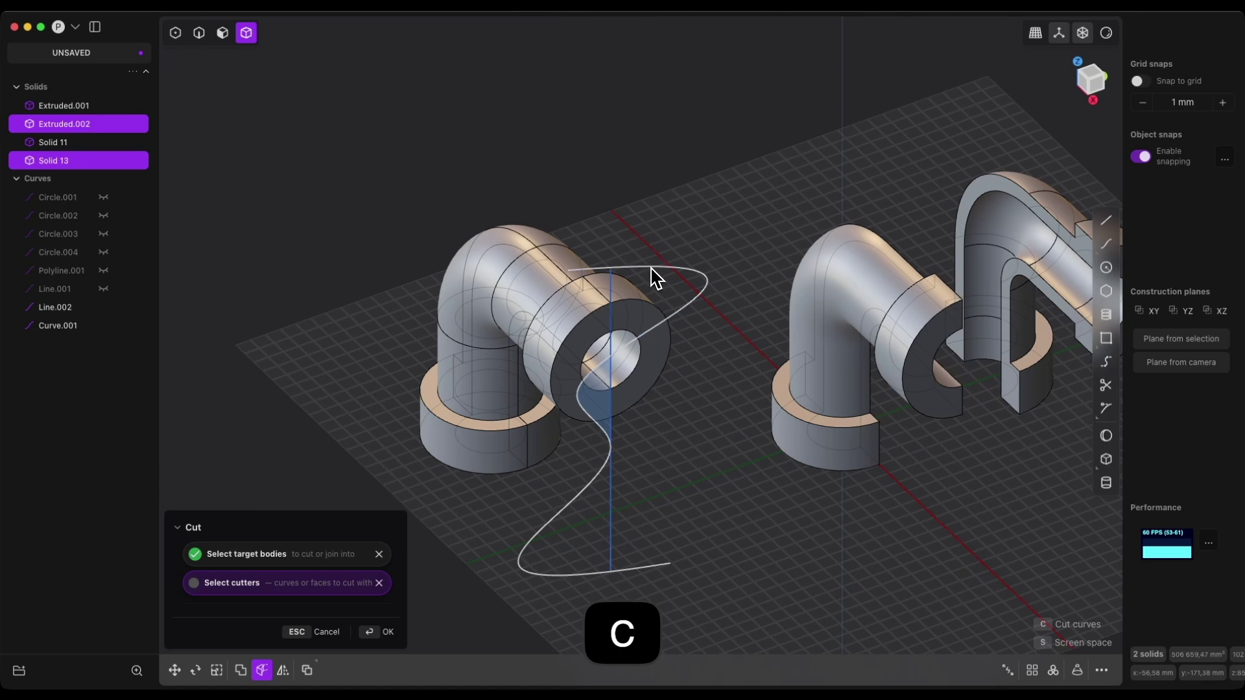
scroll(660, 243, "down", 10)
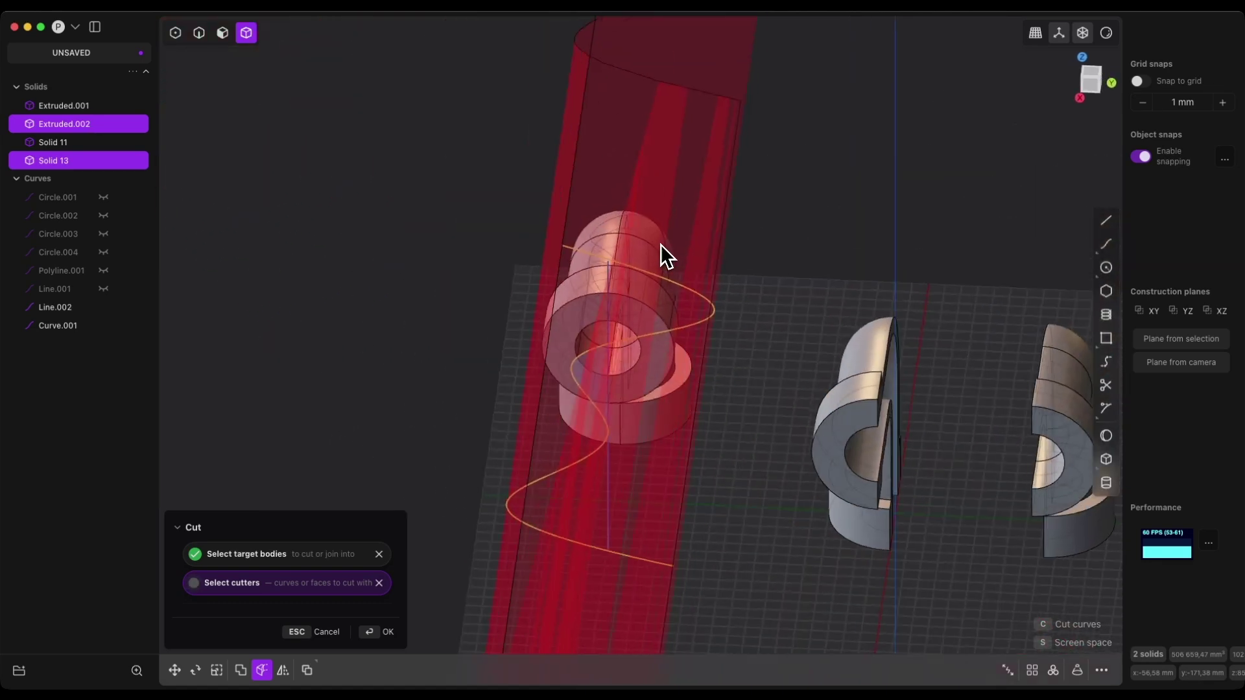
scroll(659, 241, "left", 10)
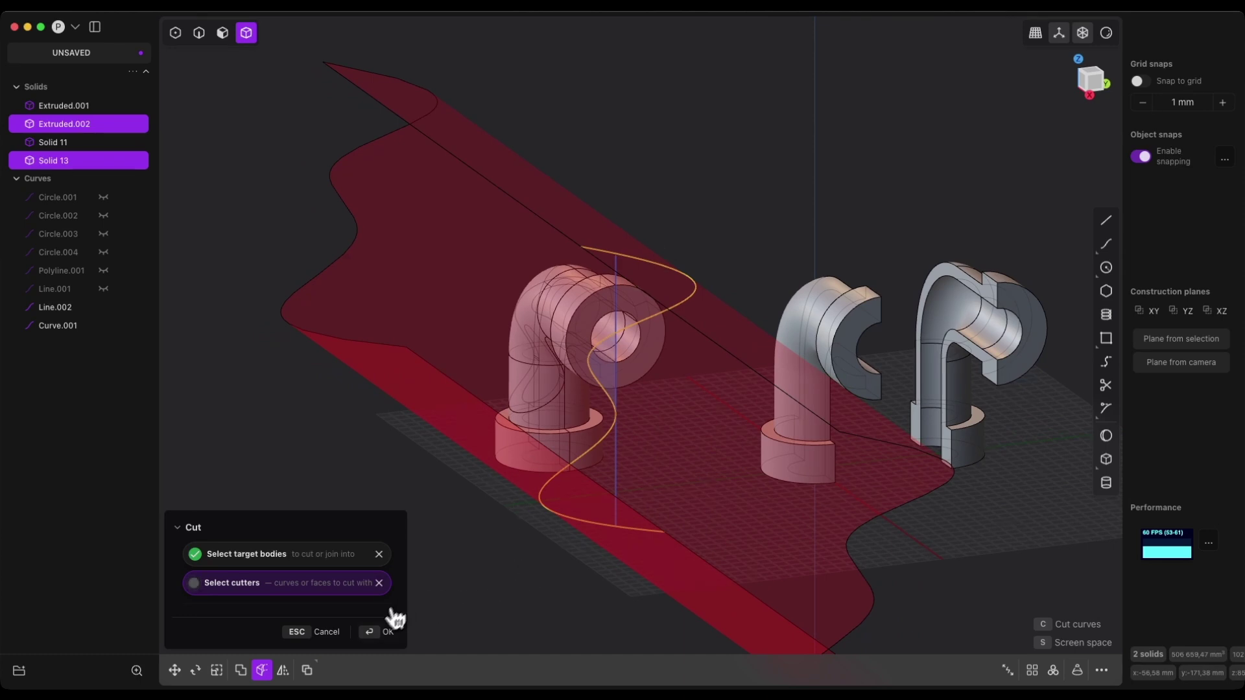
left_click(383, 633)
left_click(613, 207)
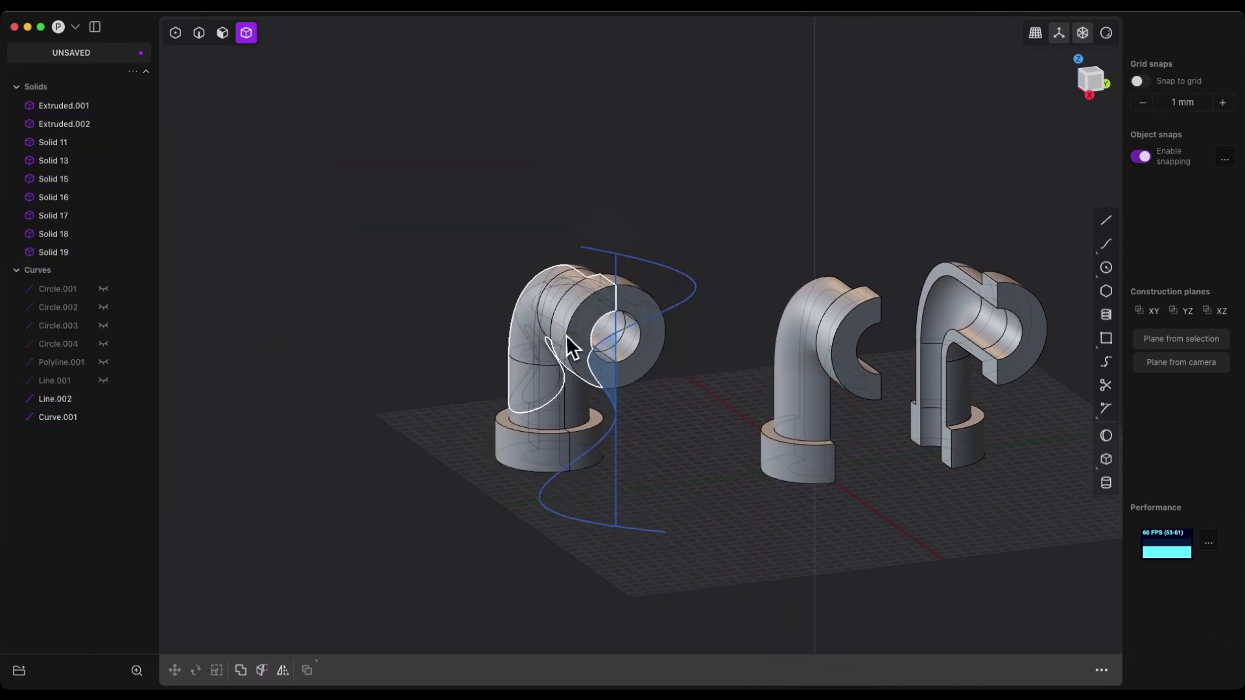
Move the outer bend piece of the spline-cut elbow about -41.3 mm along Y and raise it above the rest
left_click(575, 316)
key("g")
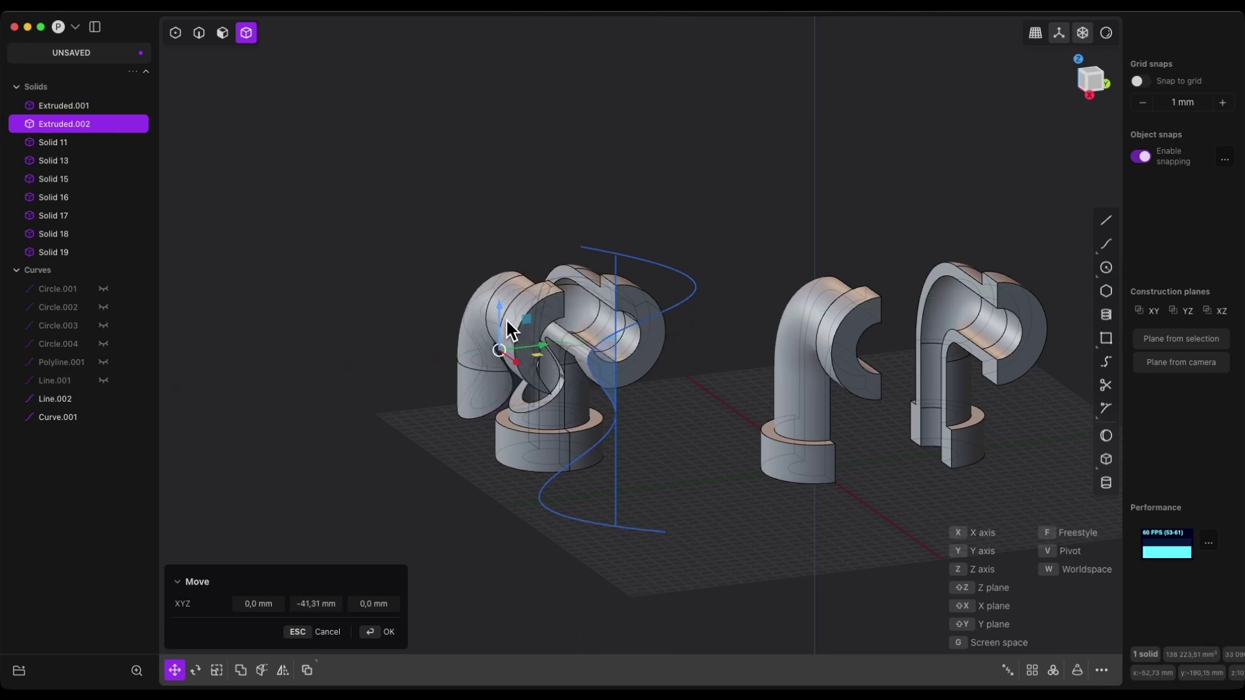
left_click(655, 340)
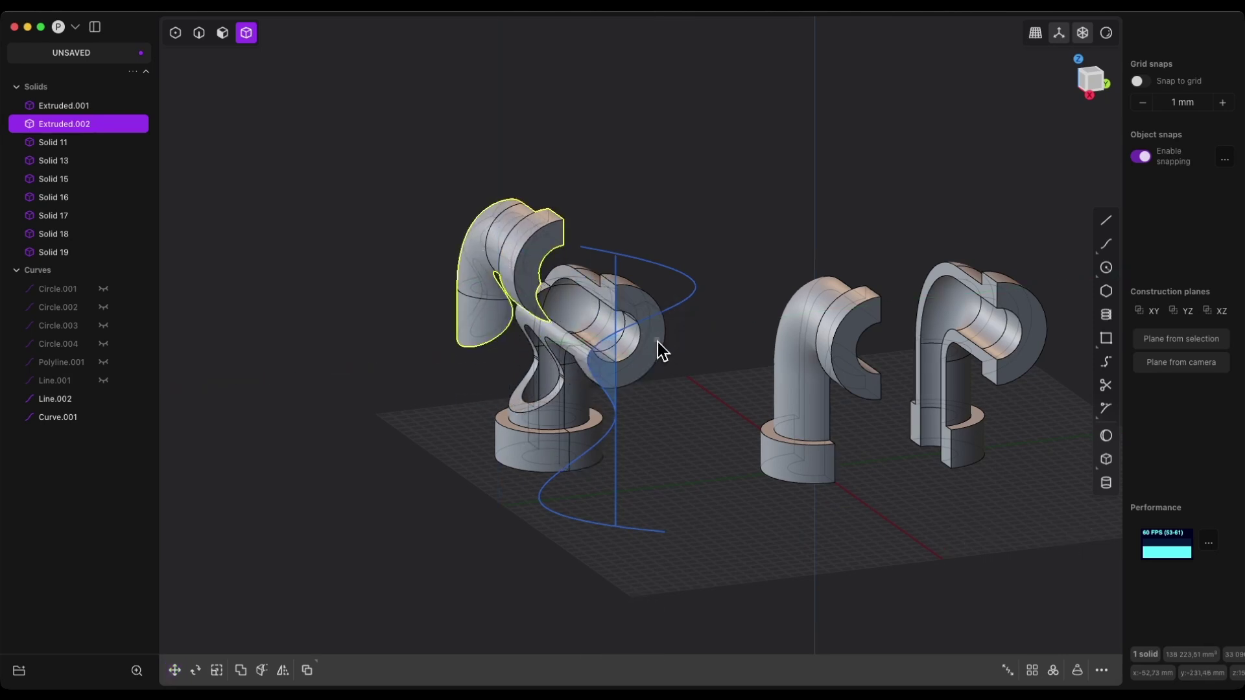
Move the large piece on the opposite side of the spline-cut elbow about 47 mm along Y
left_click(648, 349)
key("g")
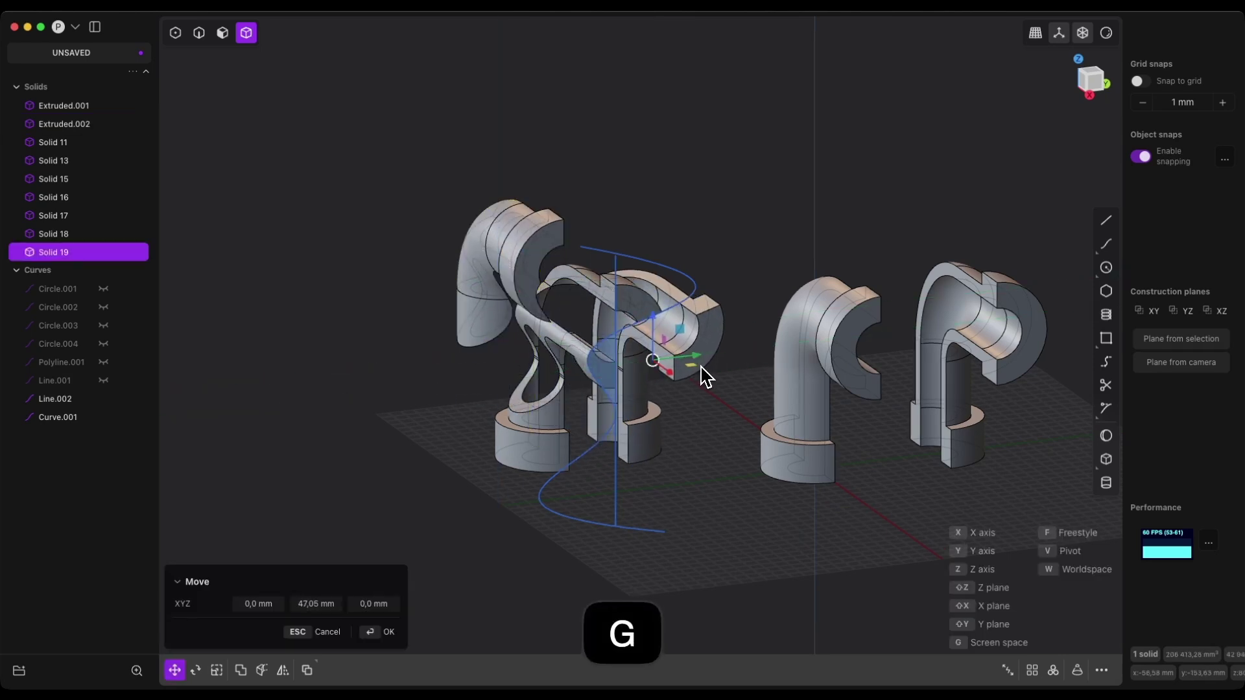
left_click(695, 380)
scroll(433, 455, "up", 2)
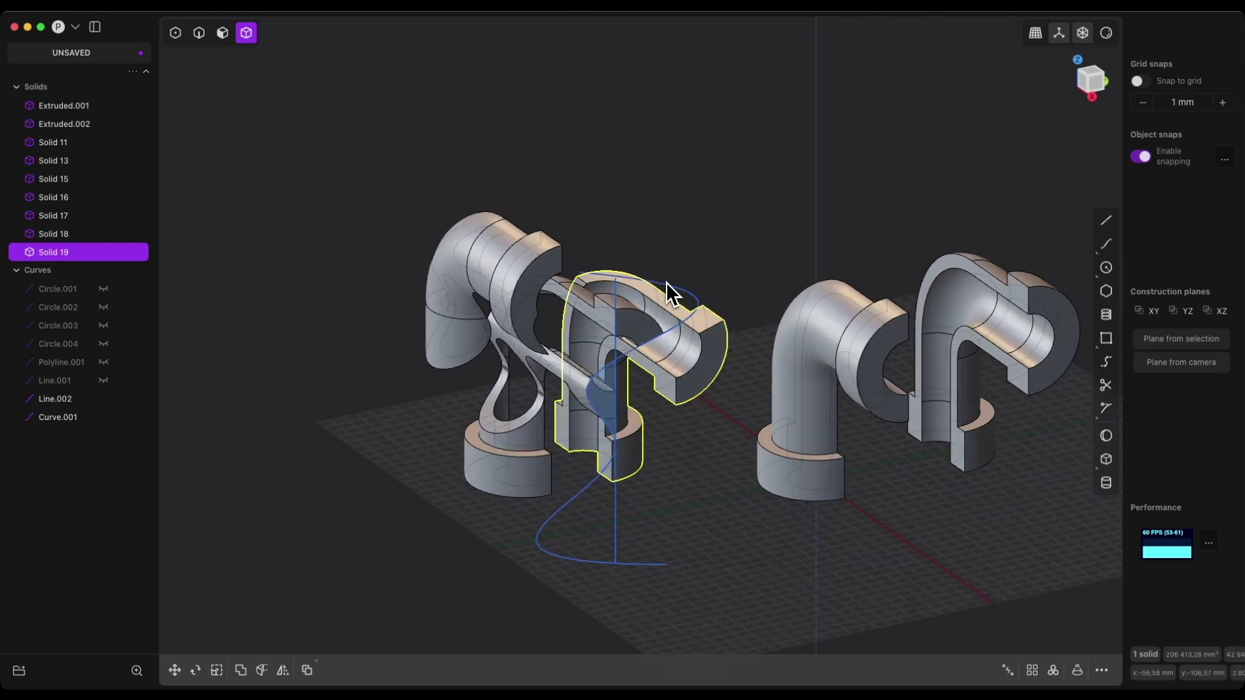